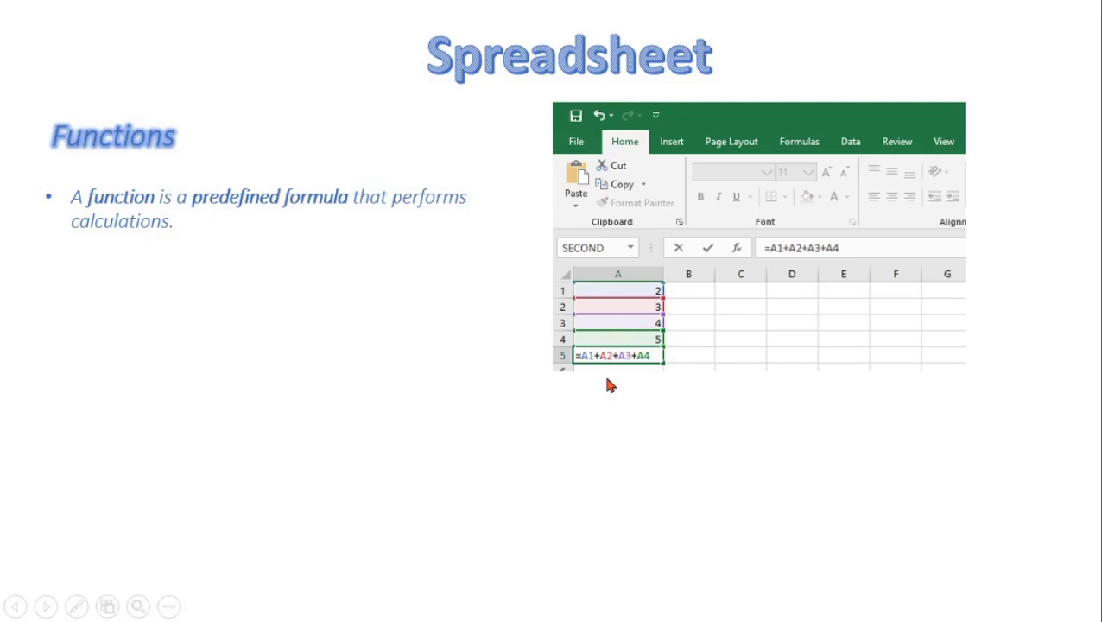
Advance the slide show to How to Enter a Function, showing the equals-sign step and =SUM(A1:A20) diagram
key(Right)
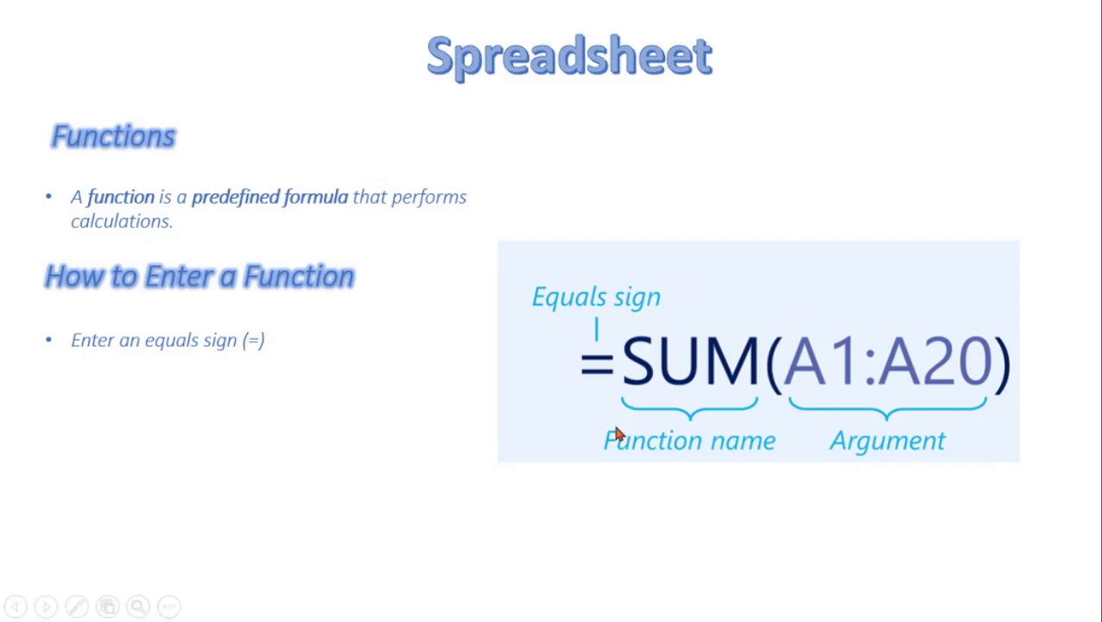
Reveal the next function-entry bullet about typing the function name
key(Right)
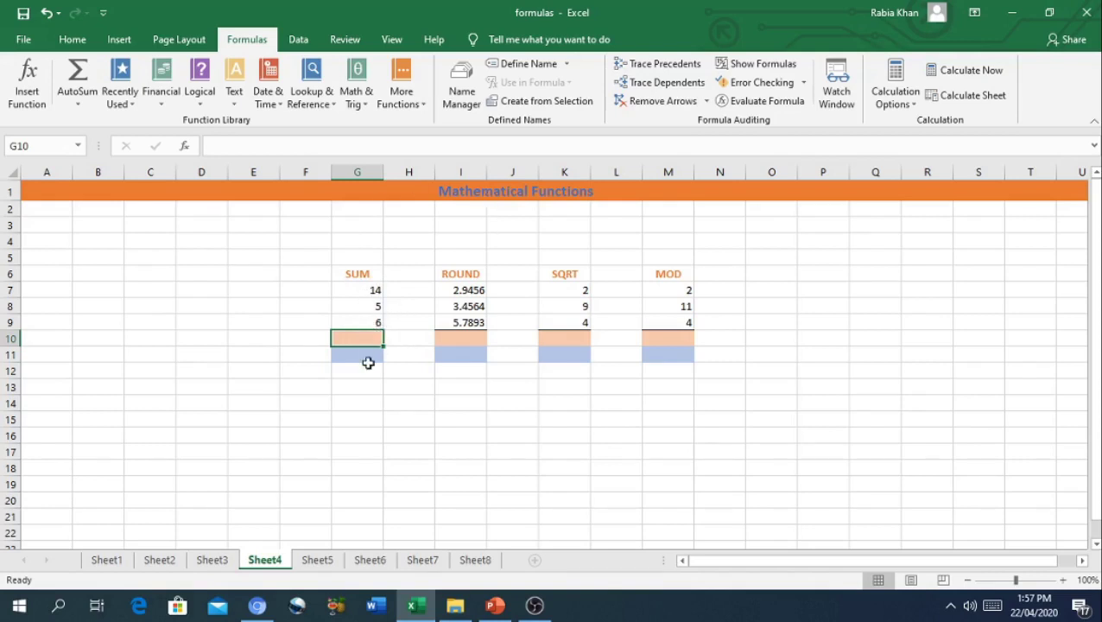
Enter =SUM(G7,G8) in G10 so it displays 19
double_click(357, 339)
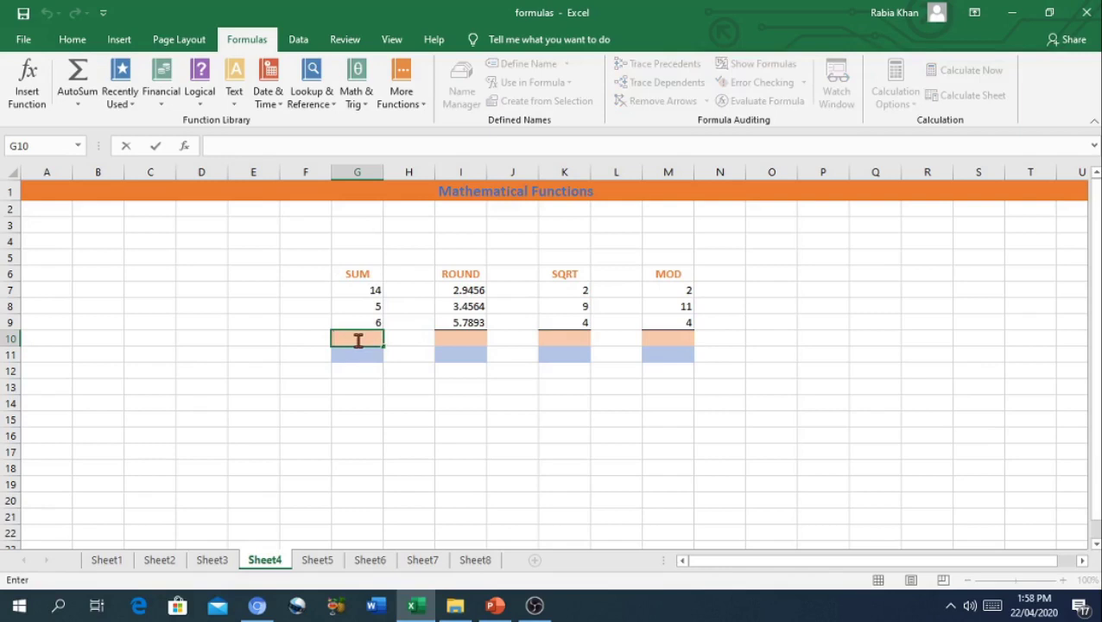
text(=)
text(S)
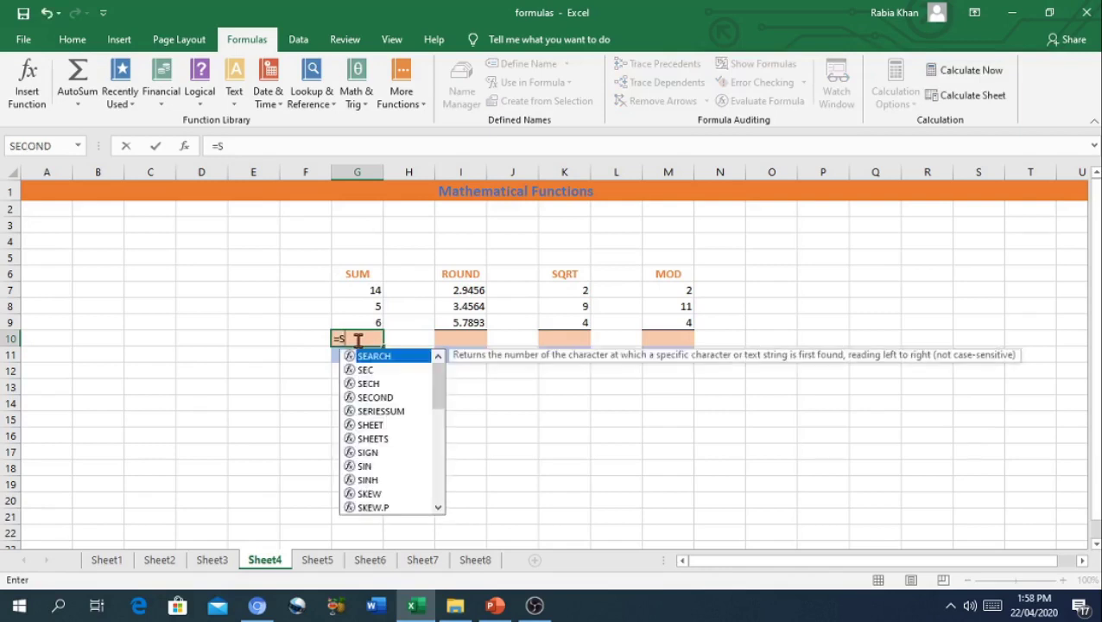
text(UM)
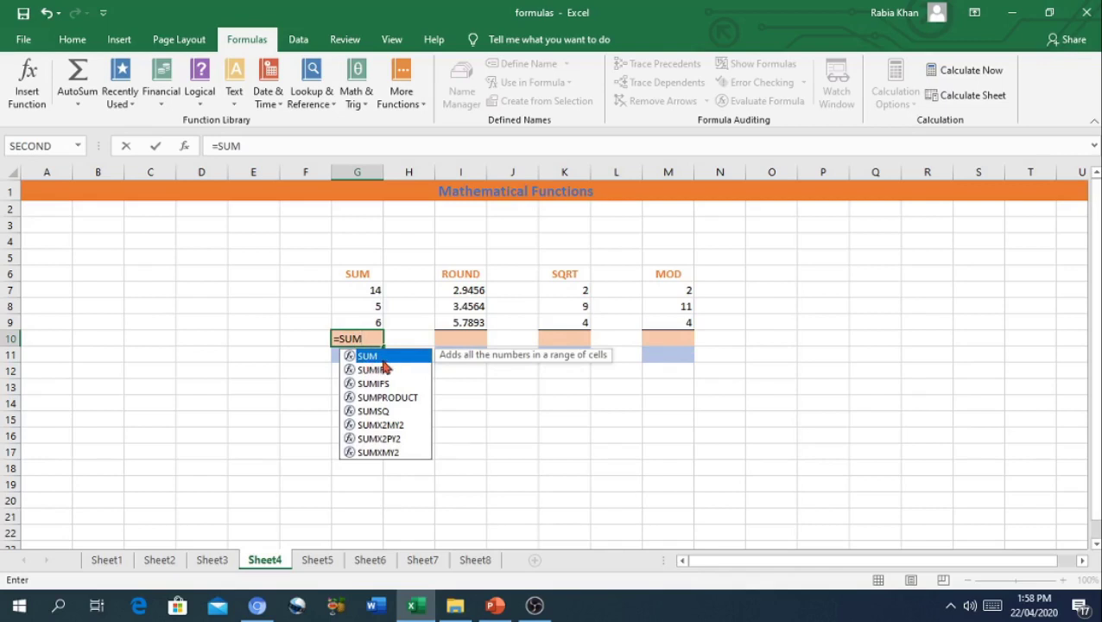
key(Tab)
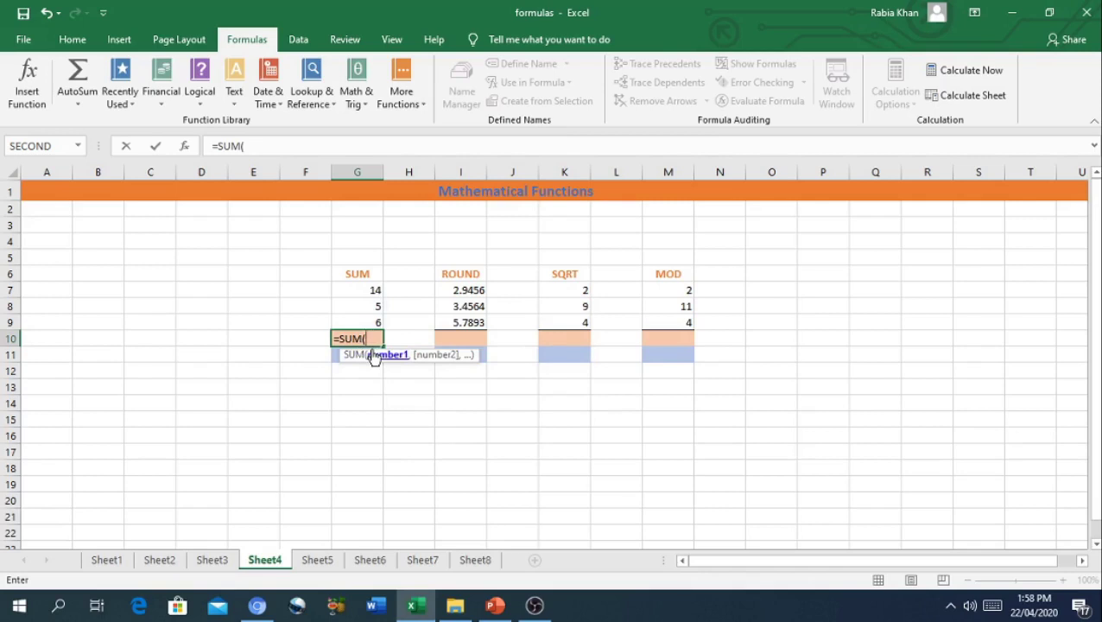
click(376, 292)
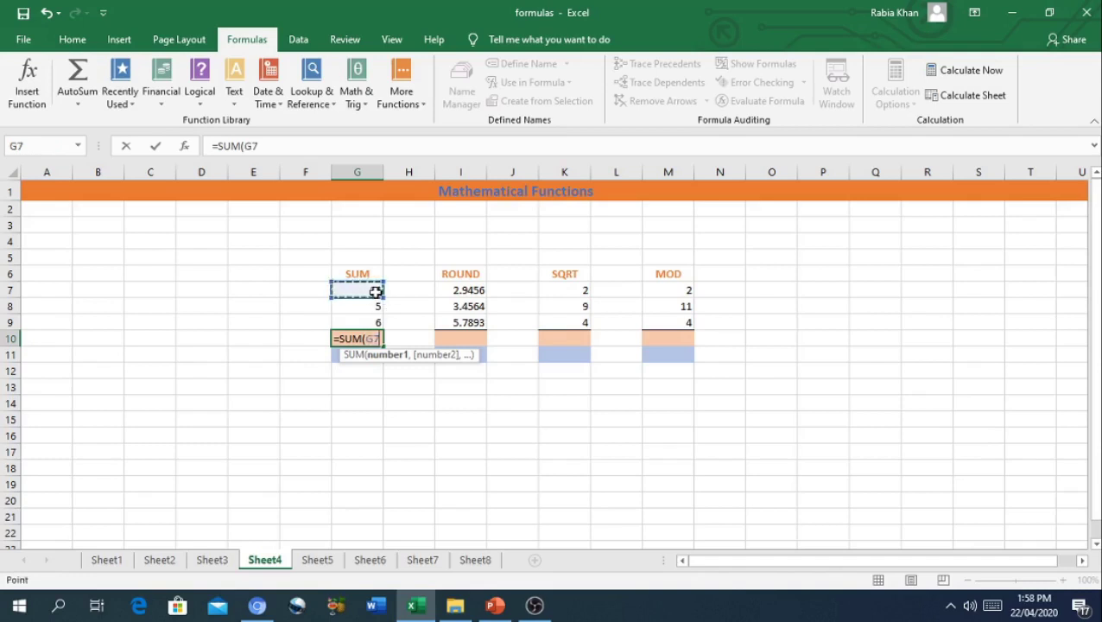
text(,)
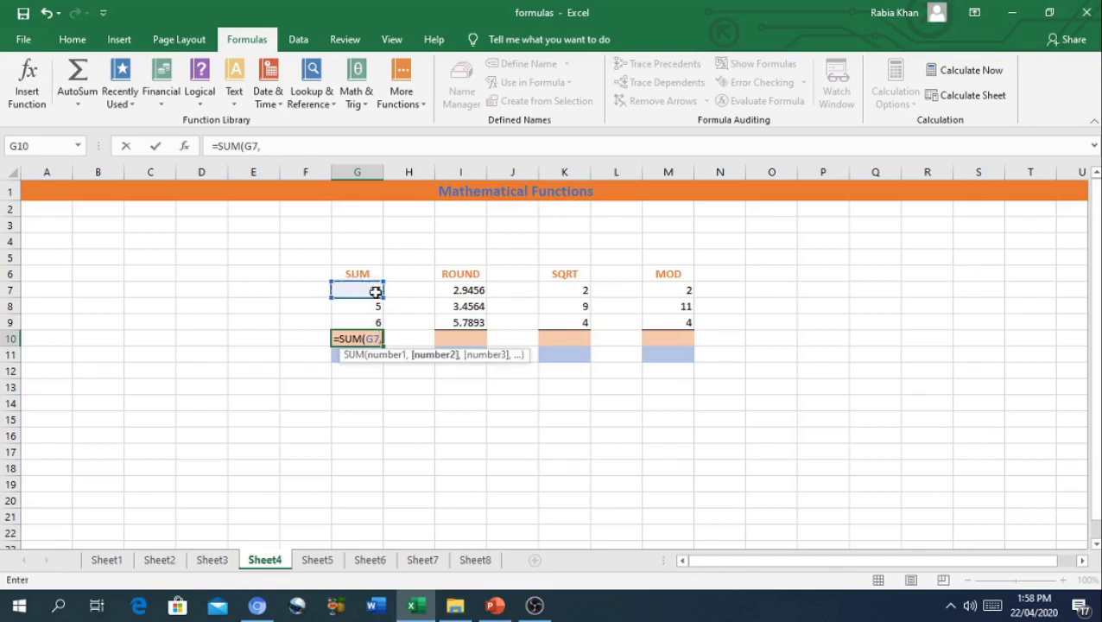
click(377, 308)
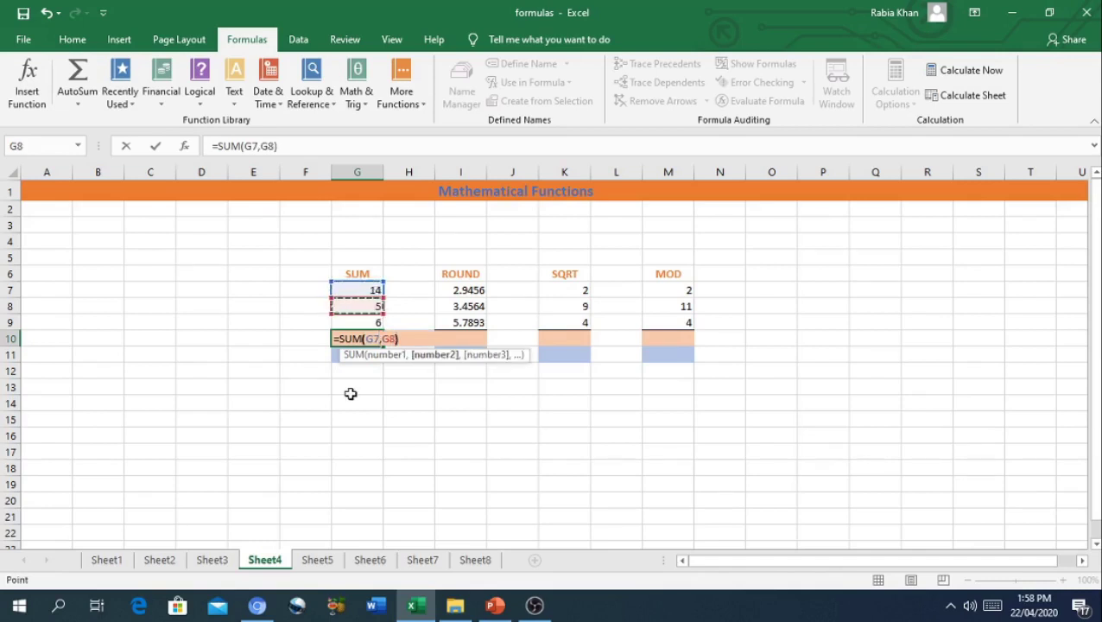
text())
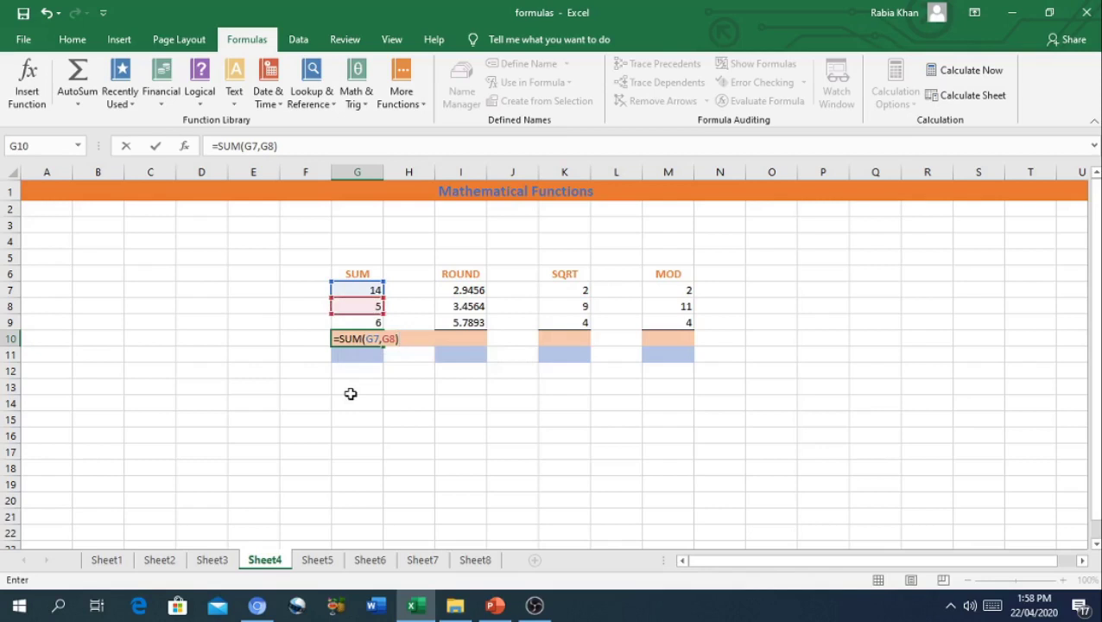
key(Return)
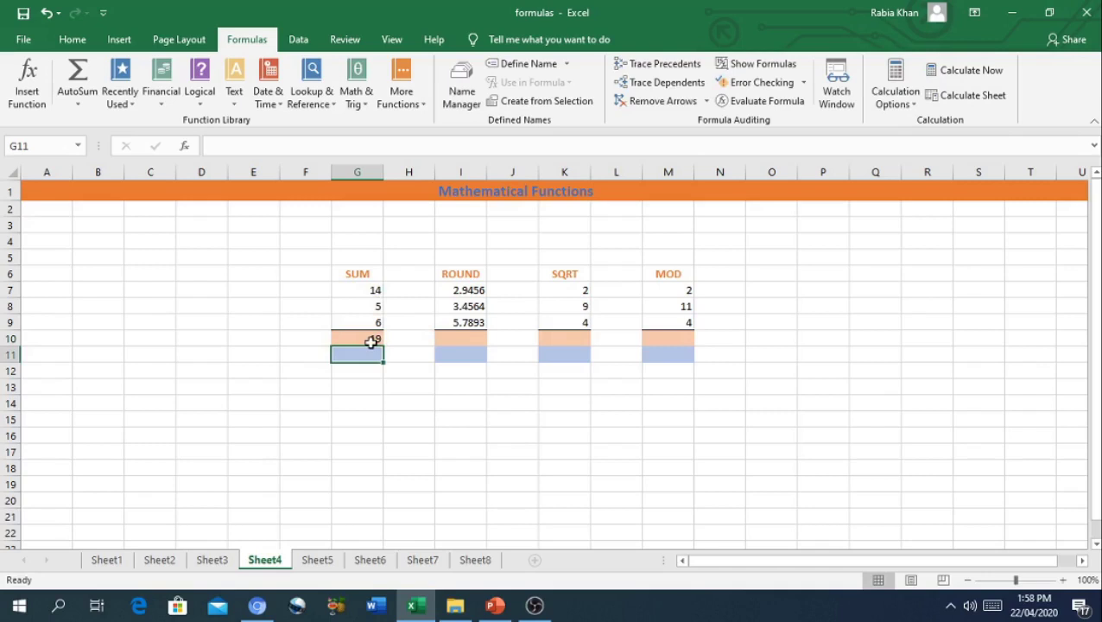
Enter =ROUND(I7,1) in I10, rounding 2.9456 to 2.9
click(449, 343)
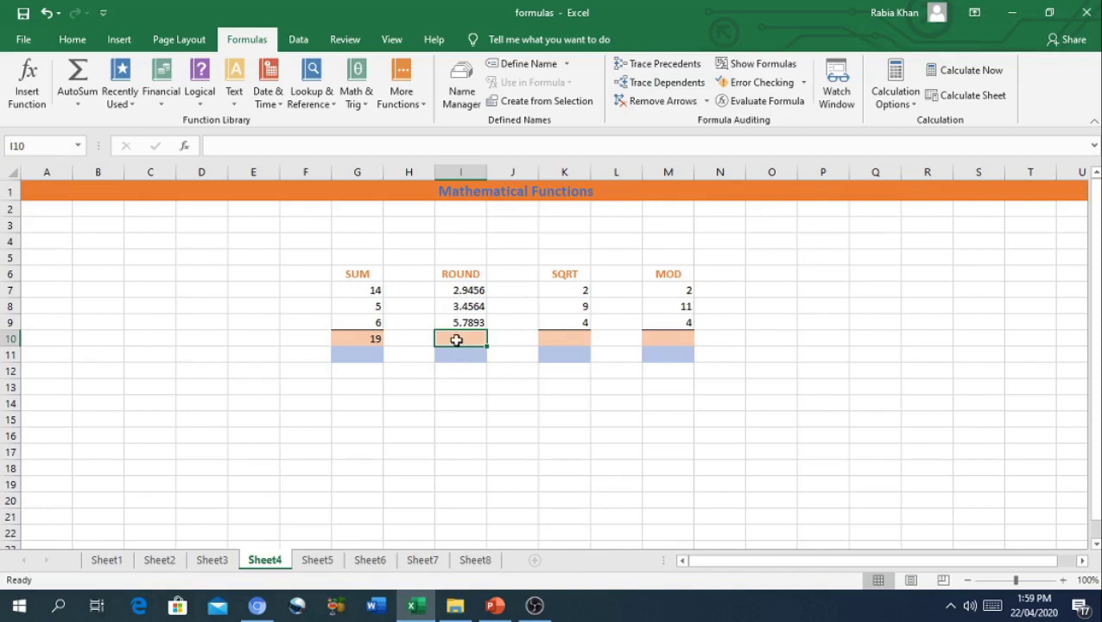
text(=)
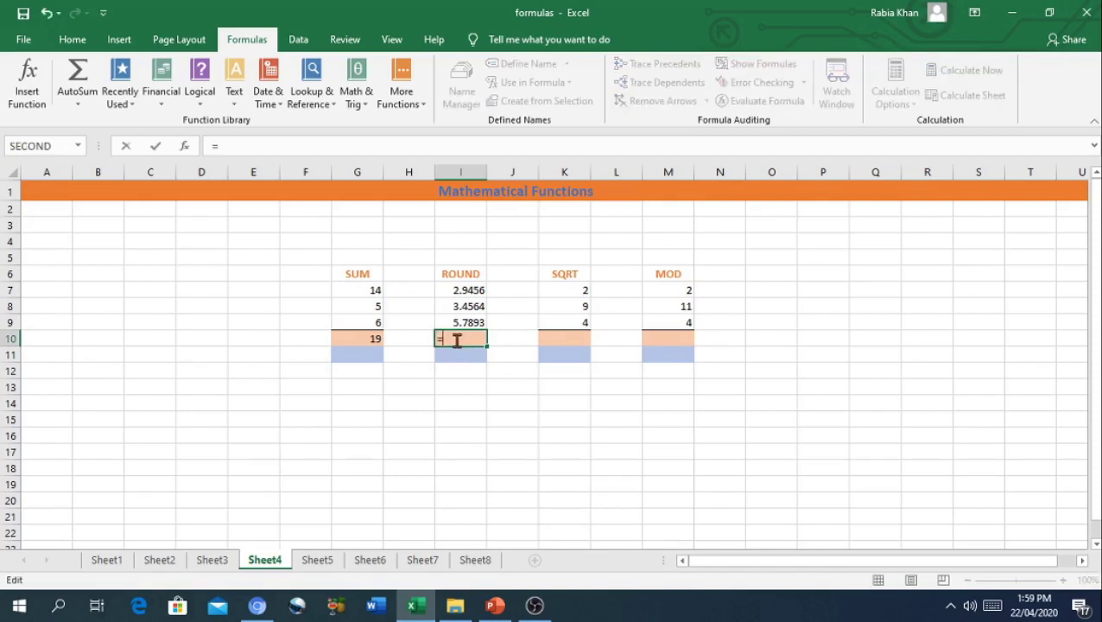
text(R)
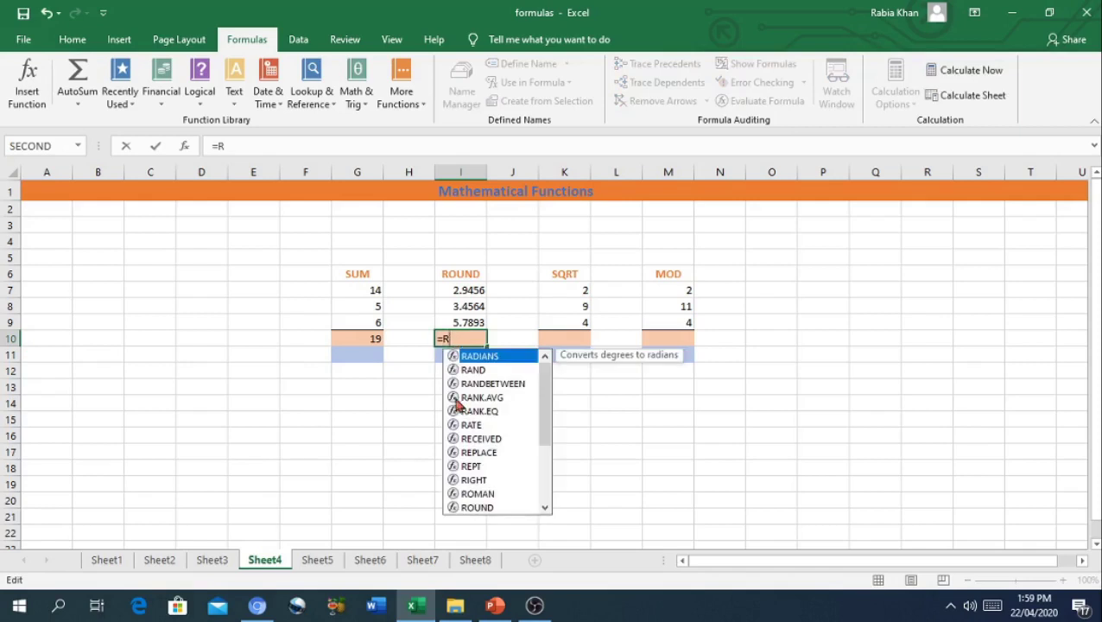
text(ou)
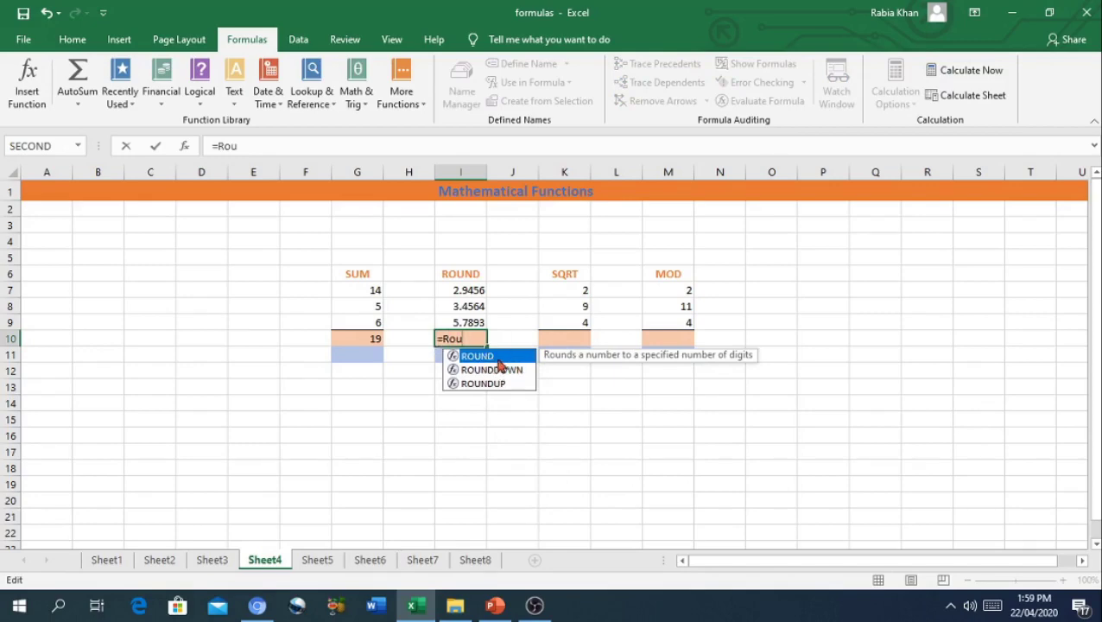
double_click(494, 357)
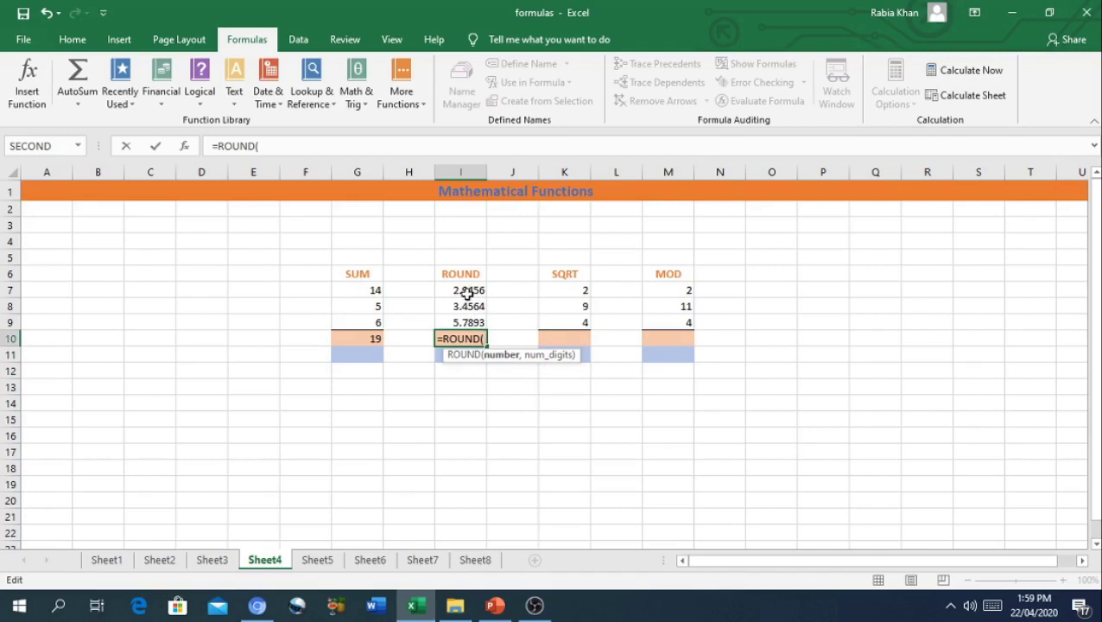
click(469, 293)
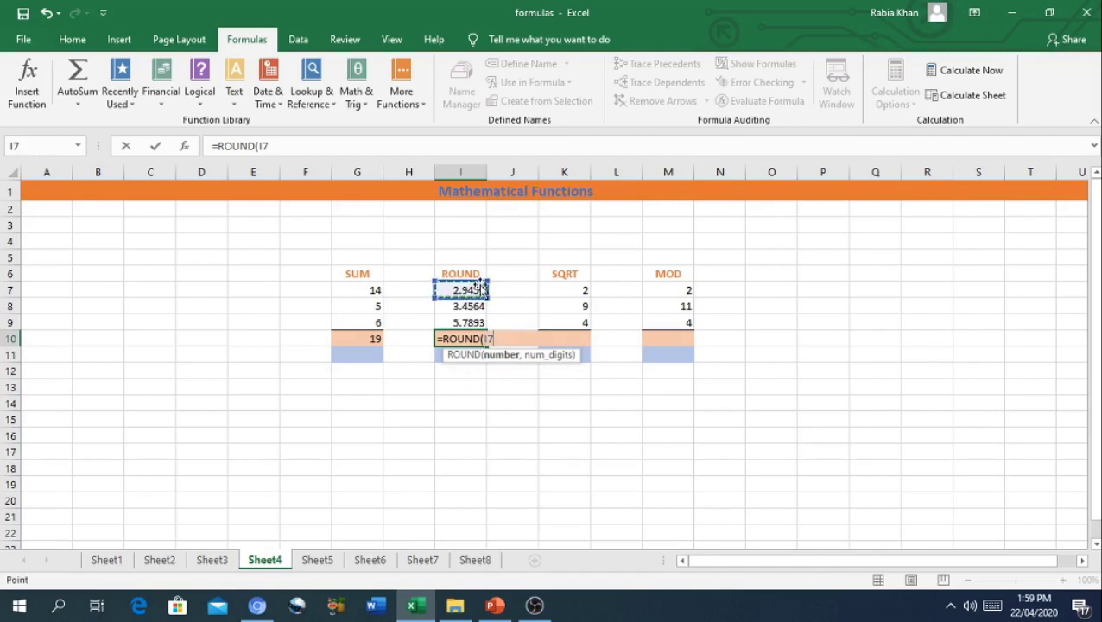
text(,1)
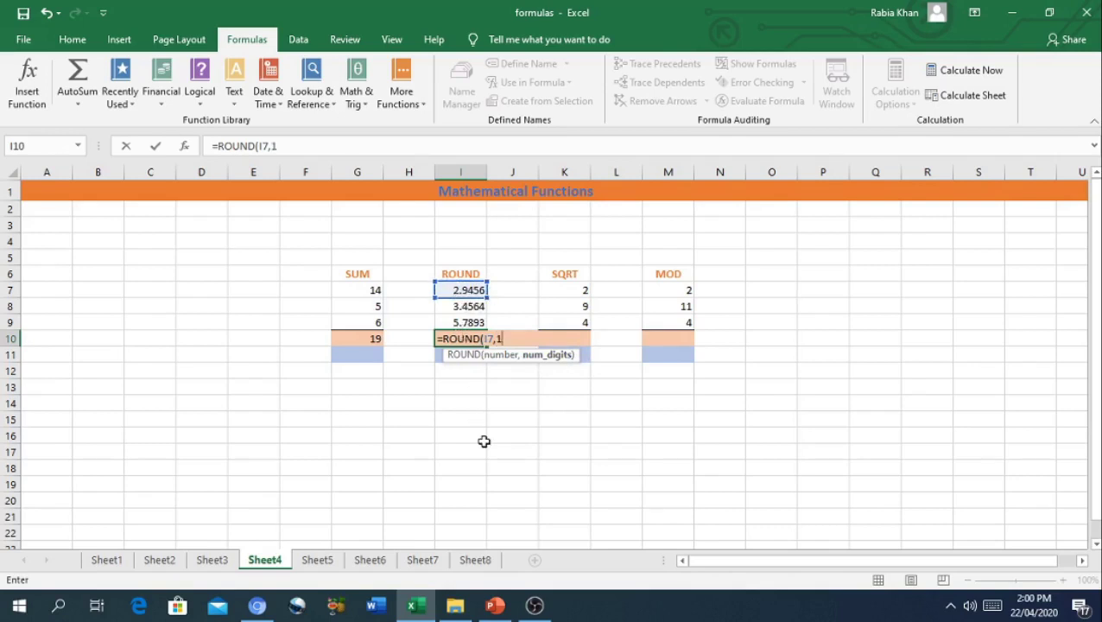
text())
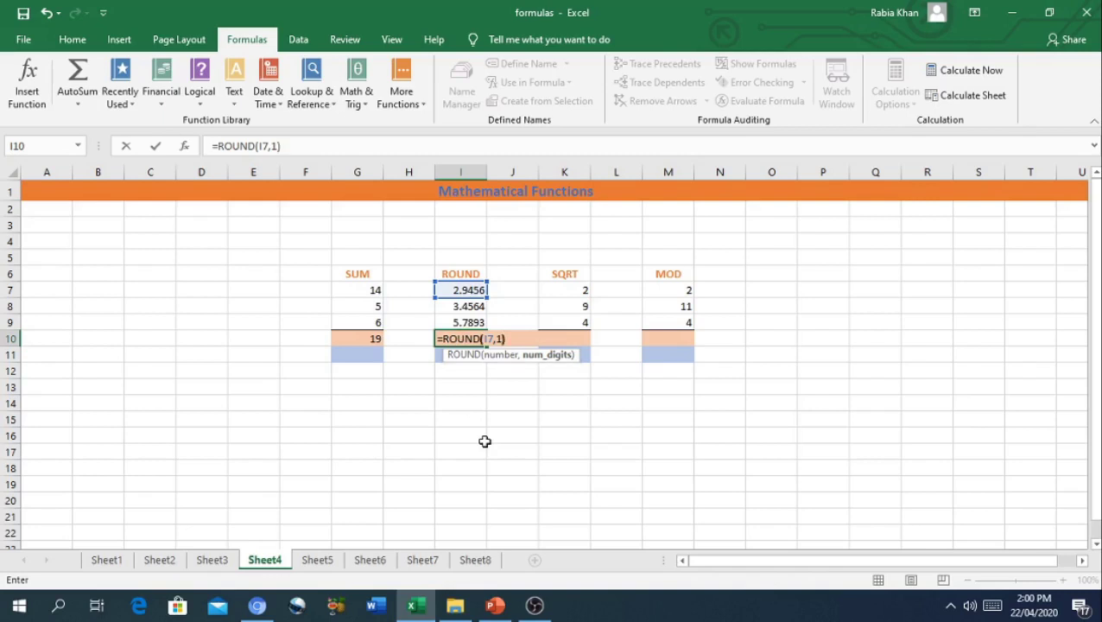
key(Return)
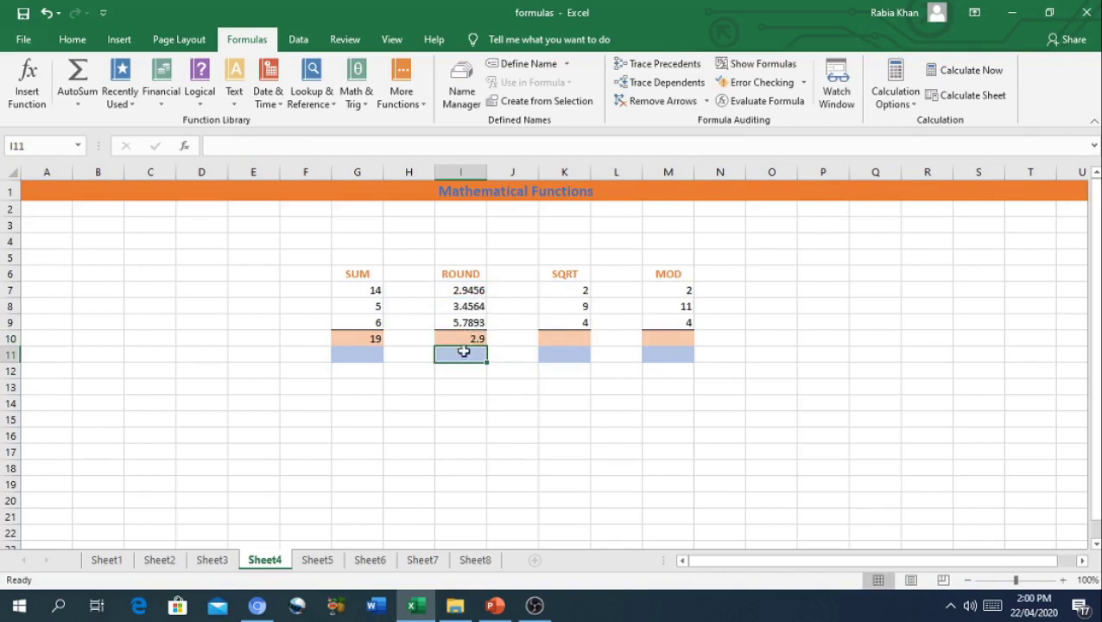
Enter =ROUND(I8,2) in I11 so 3.4564 shows as 3.46
text(=)
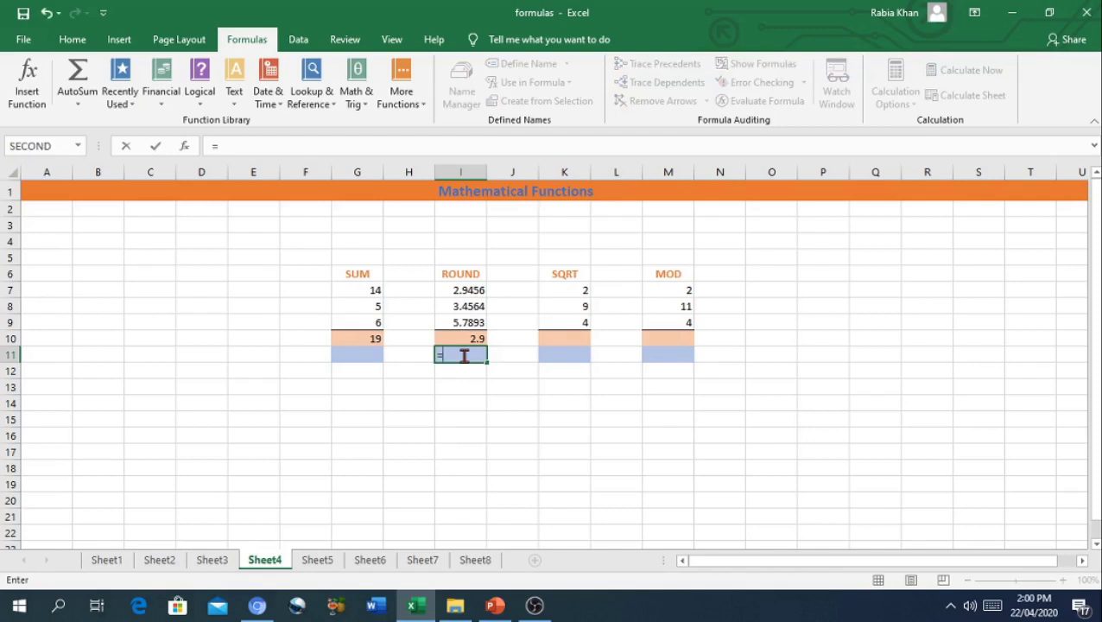
text(Round)
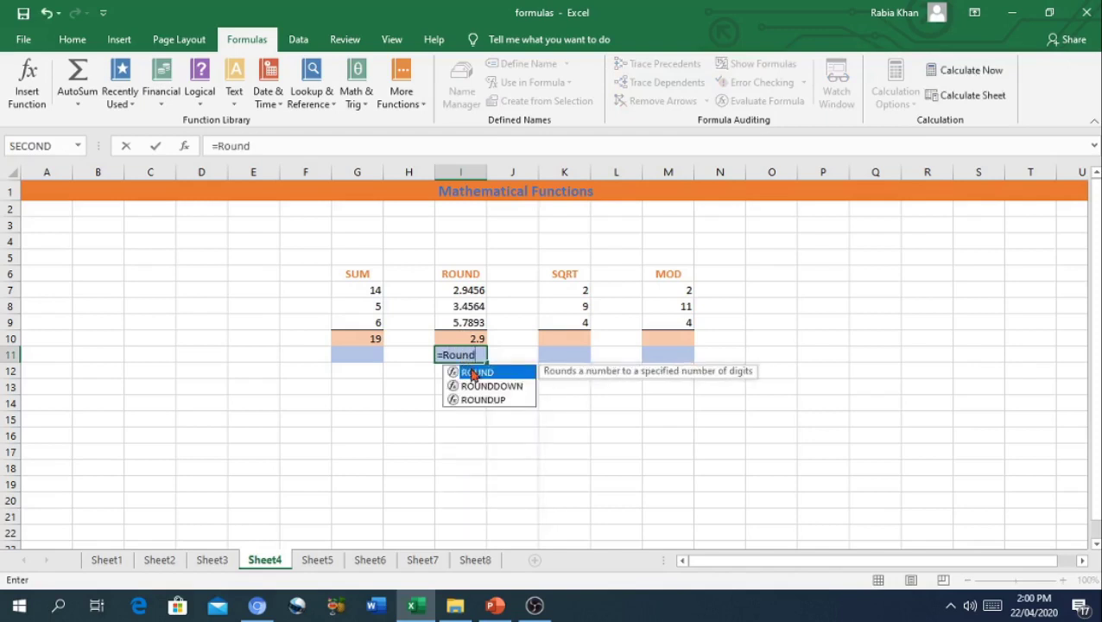
double_click(472, 372)
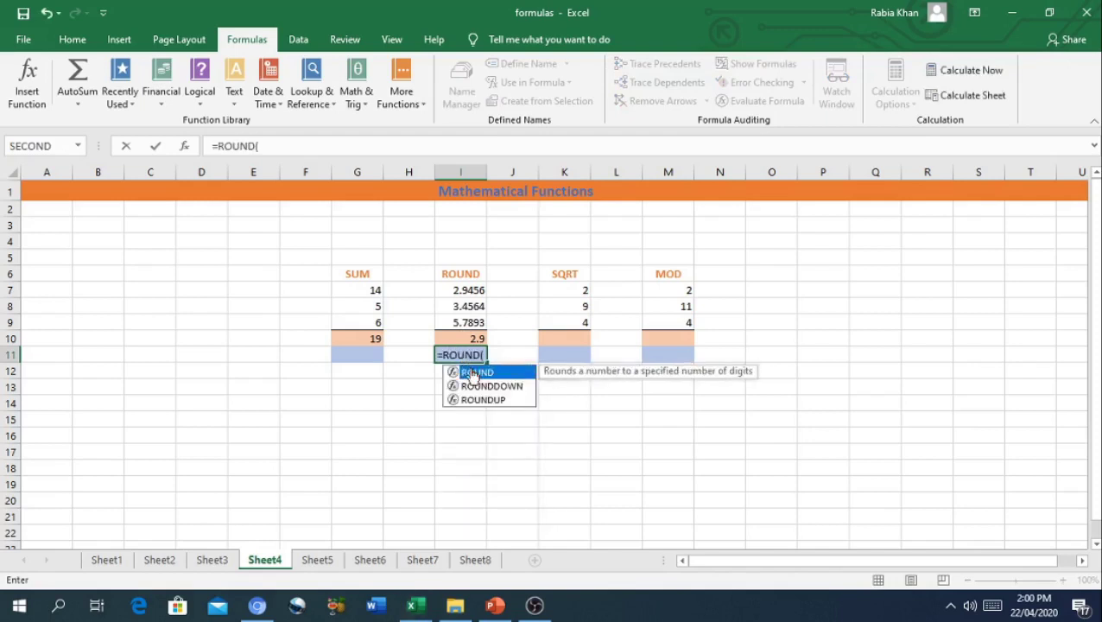
click(466, 307)
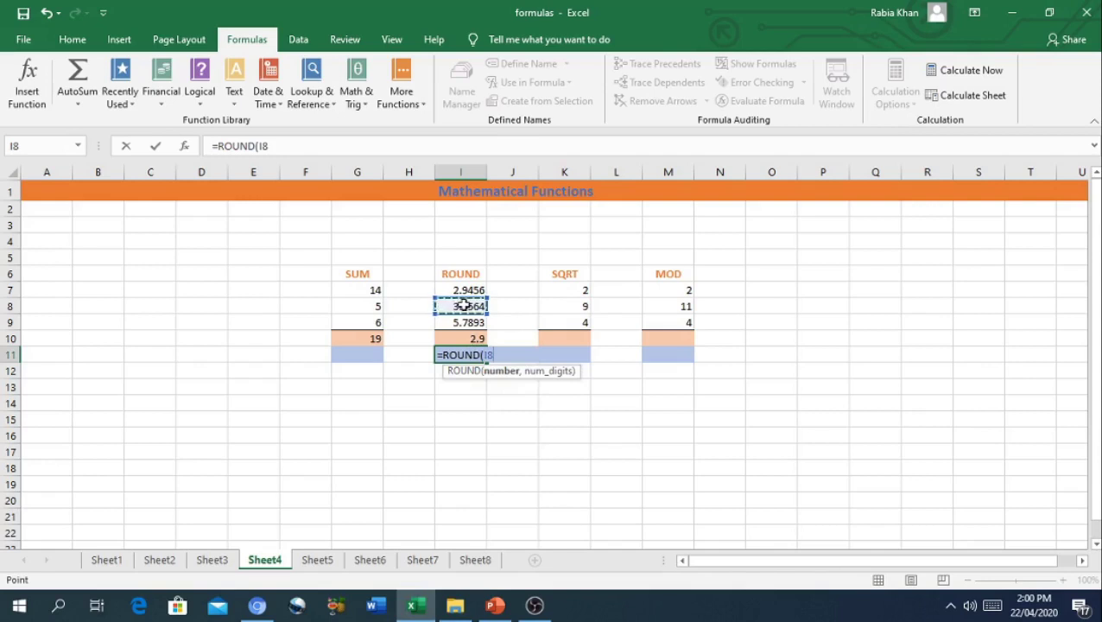
text(,)
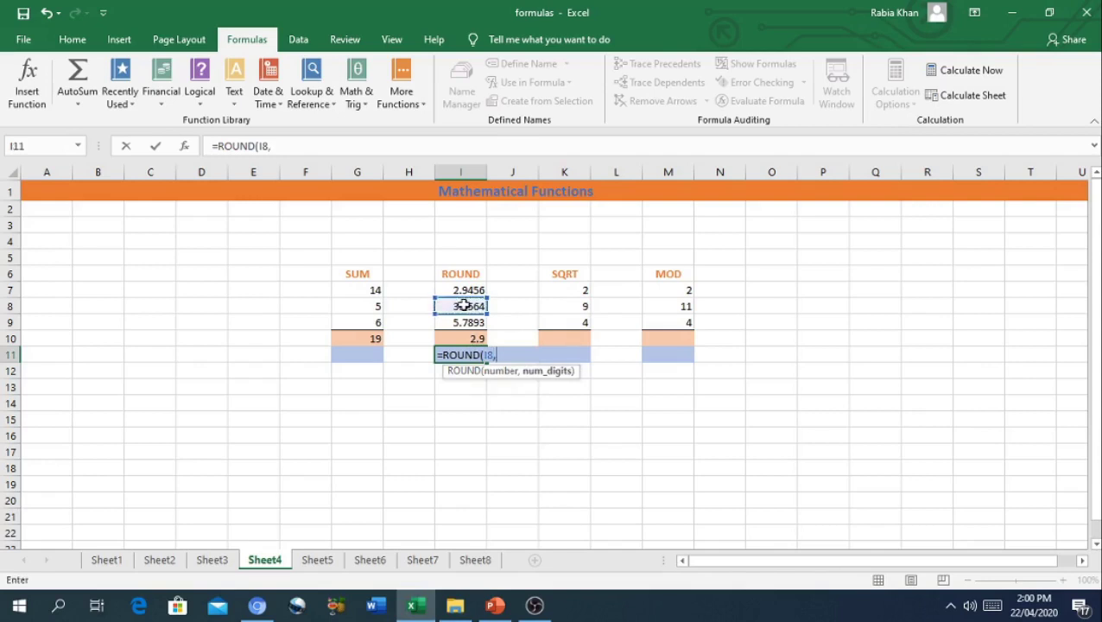
text(2)
text())
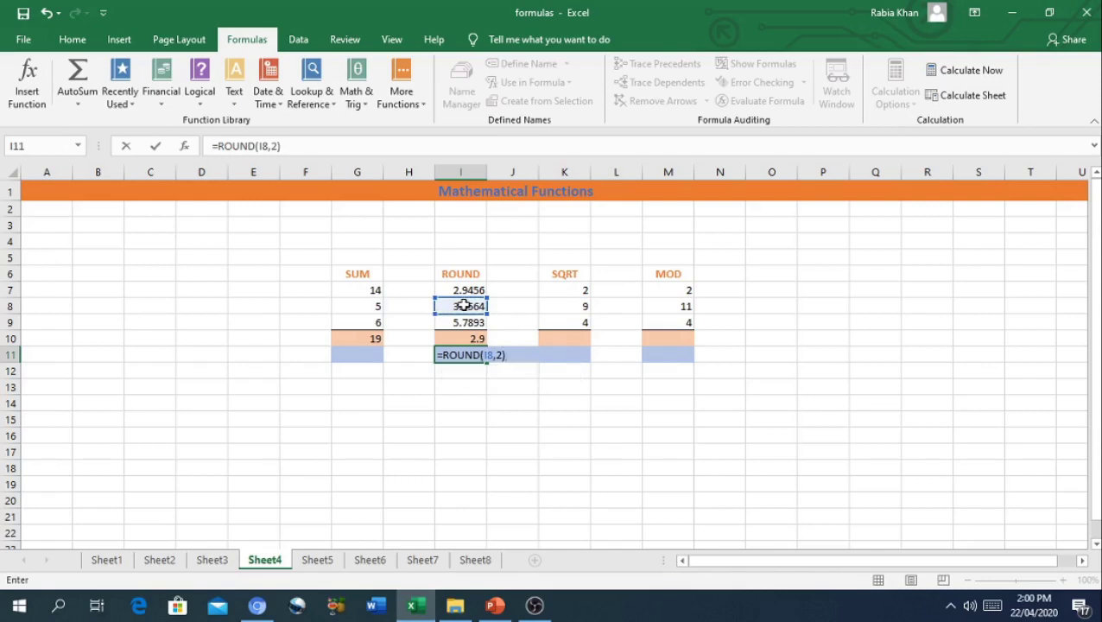
key(Return)
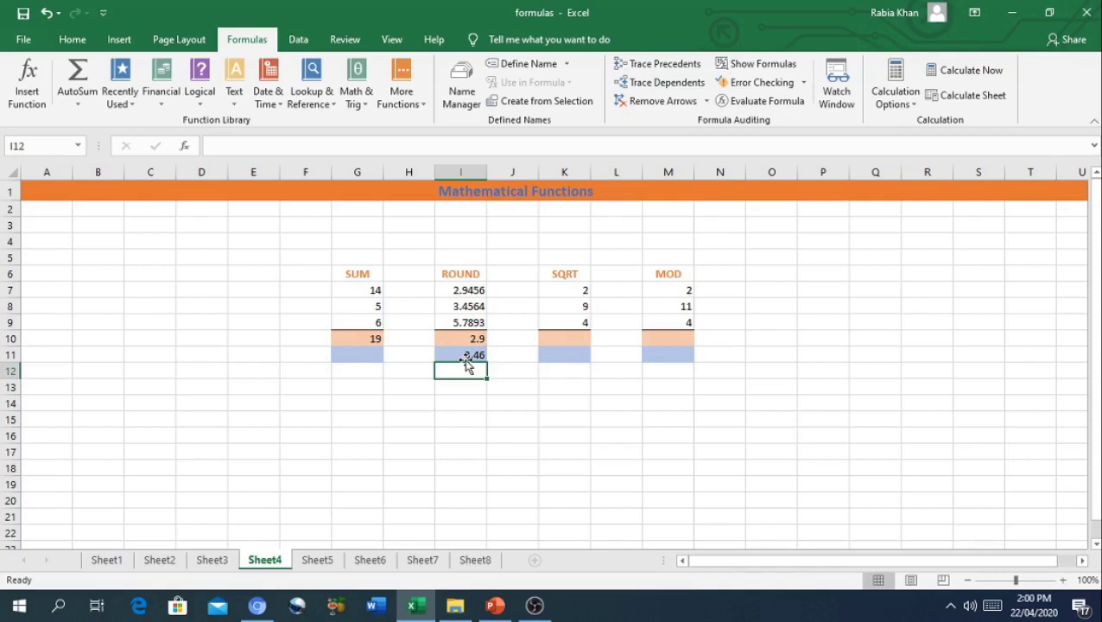
click(555, 341)
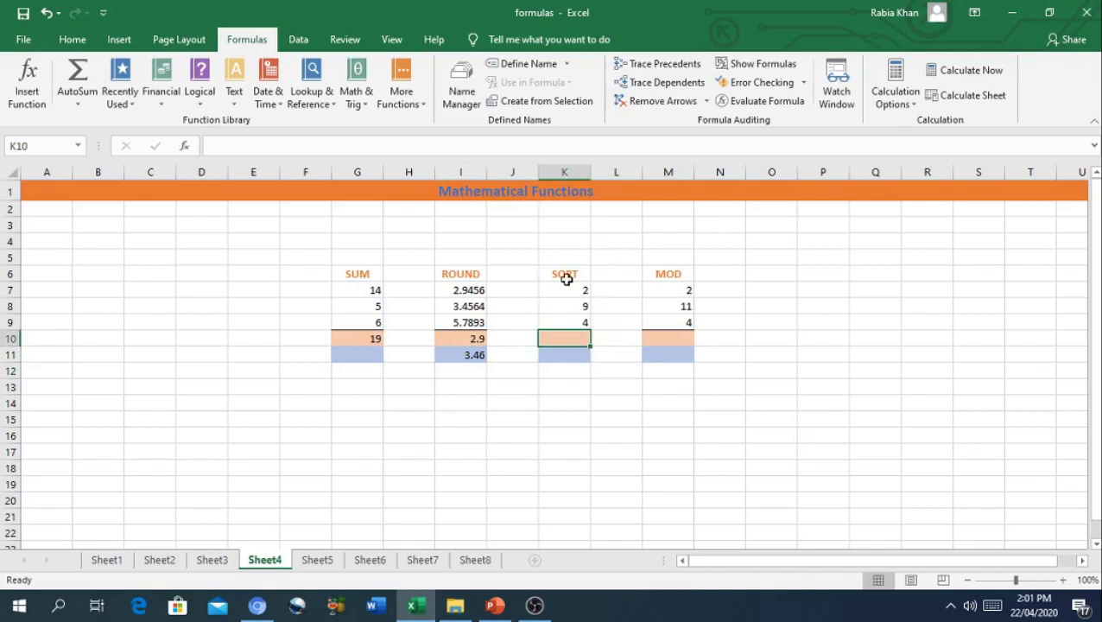
Enter =SQRT(K8) in K10, giving 3 as the square root of 9
text(=)
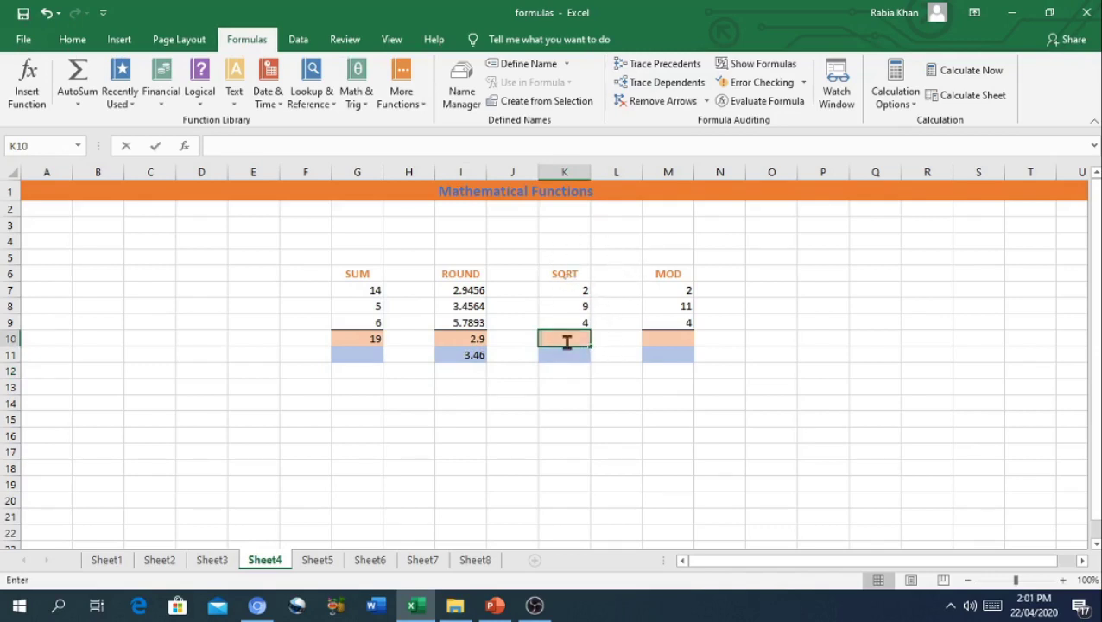
text(S)
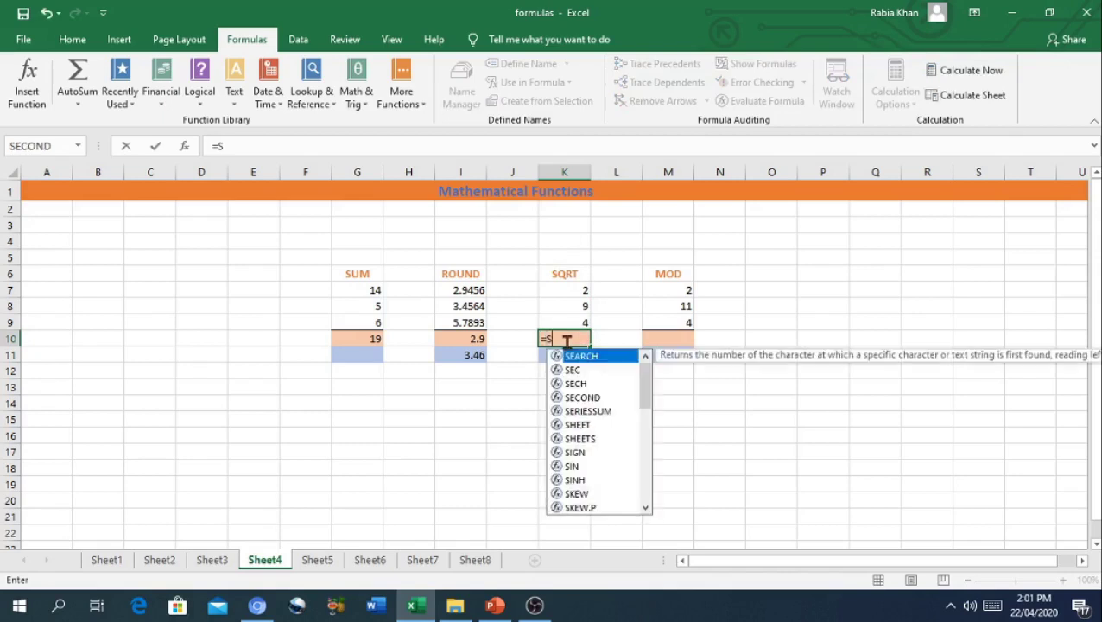
text(q)
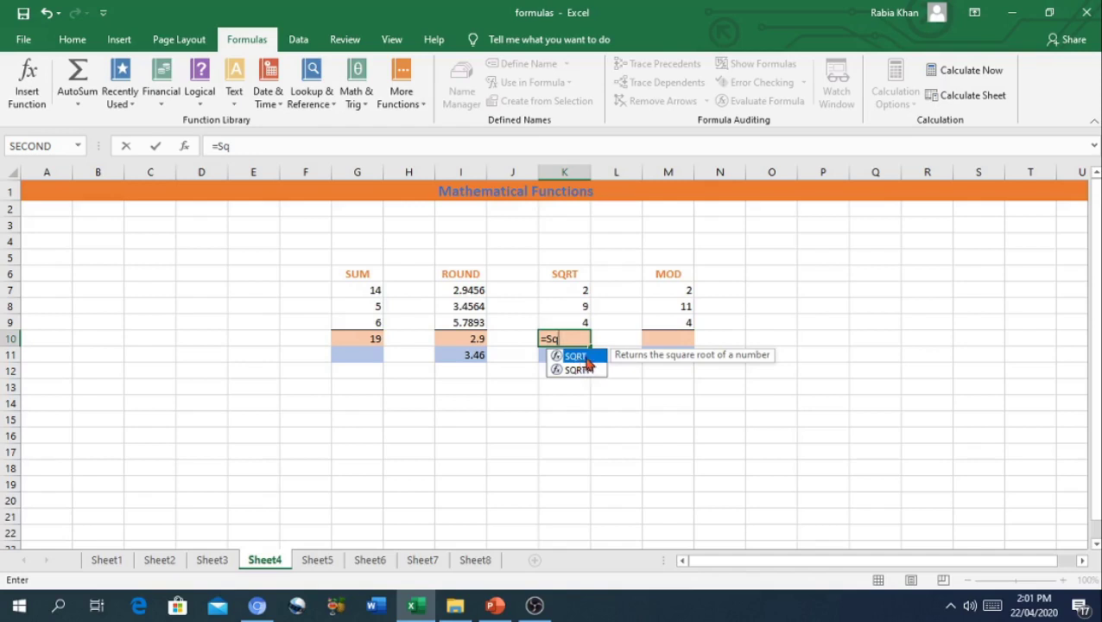
double_click(576, 356)
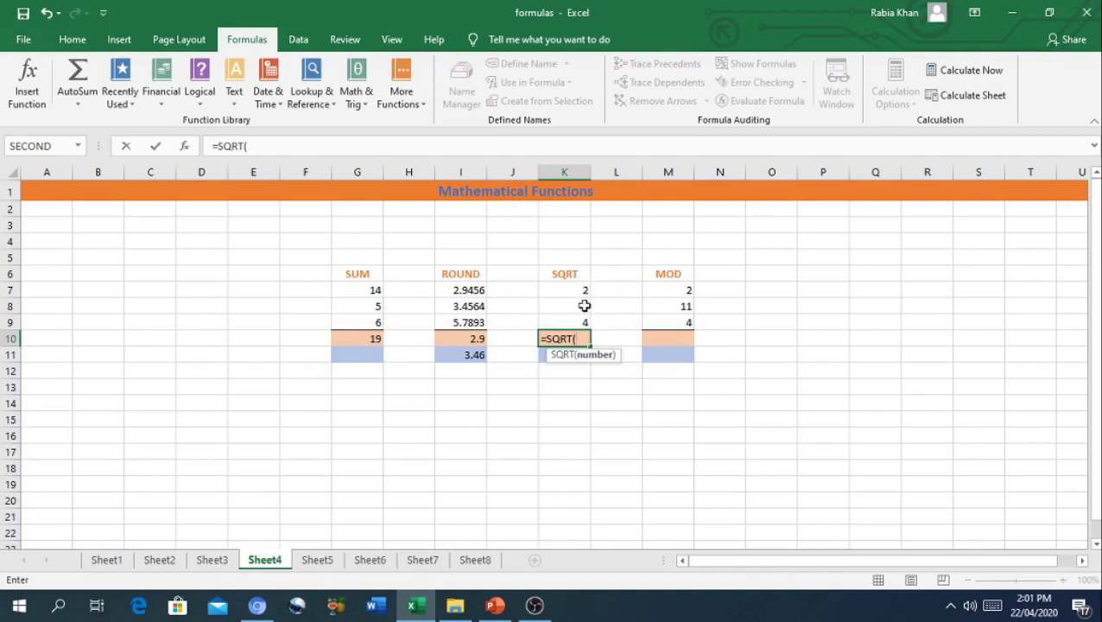
click(585, 311)
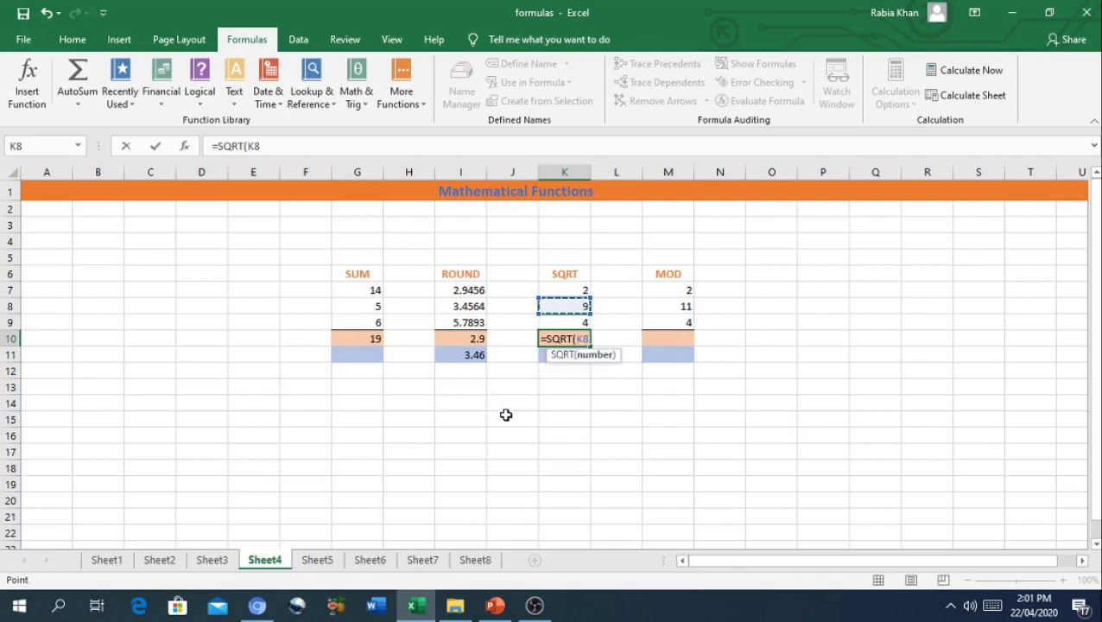
text())
key(Return)
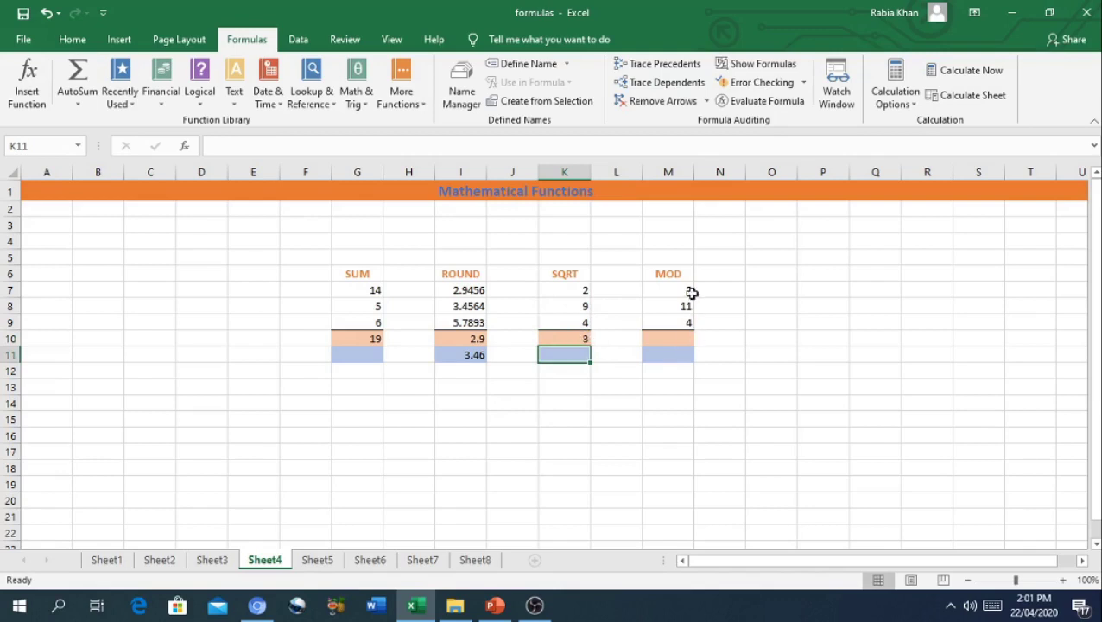
Enter =MOD(M8,M7) in M10 so the remainder shows 1
click(656, 338)
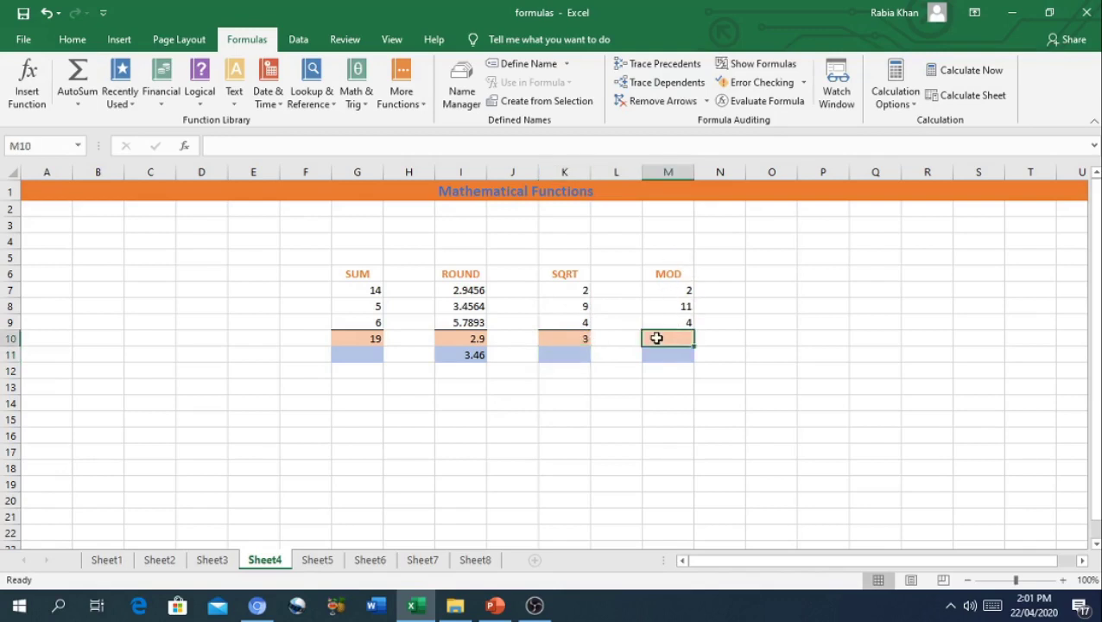
text(=)
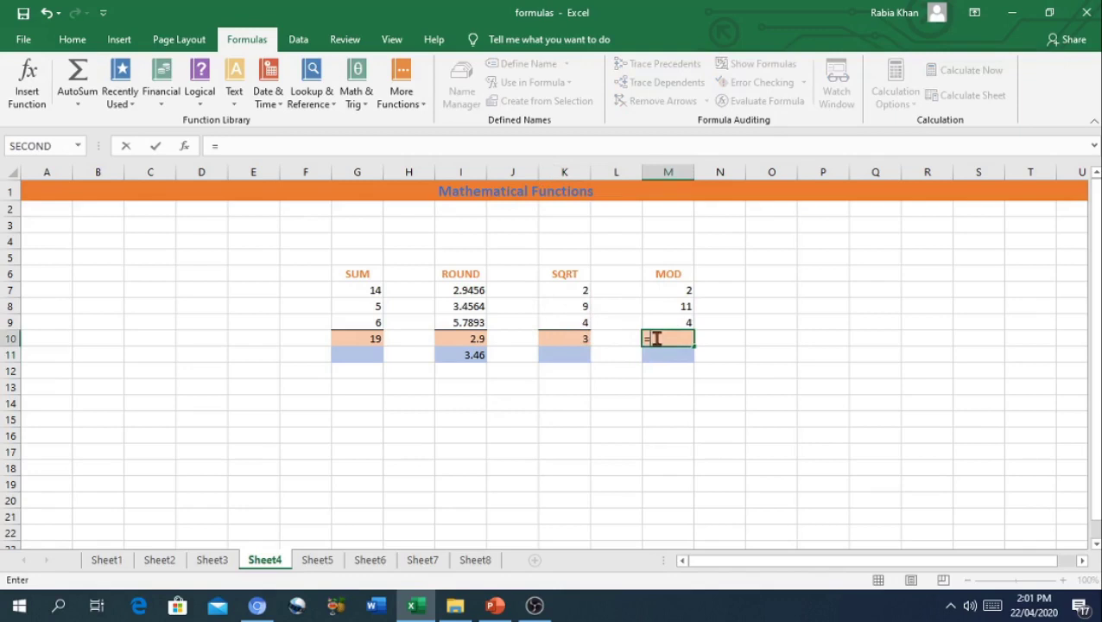
text(MO)
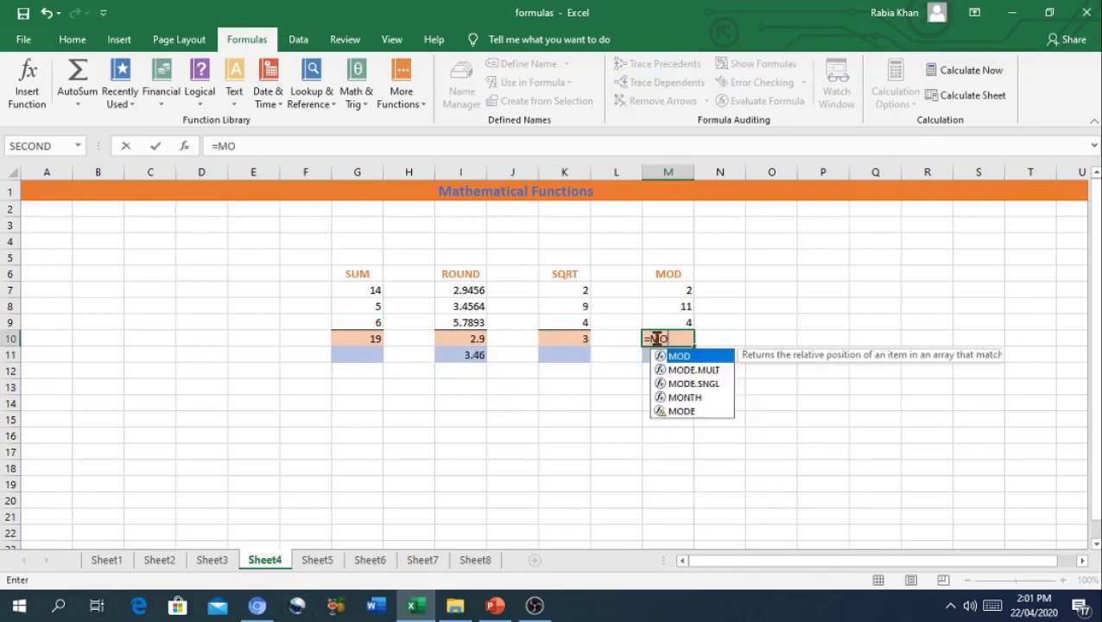
text(D)
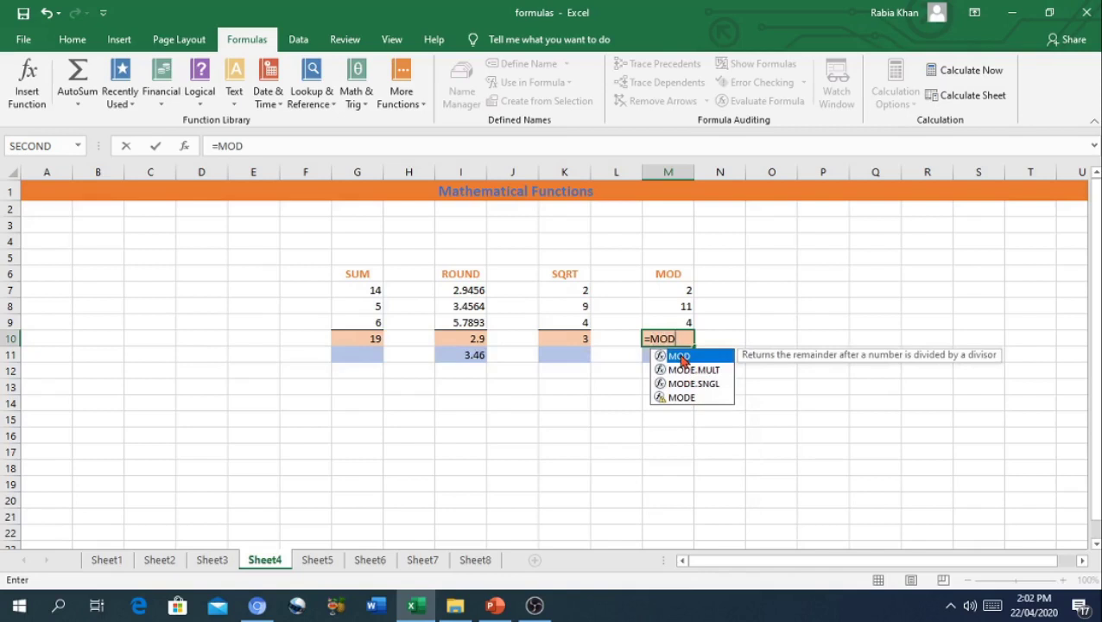
double_click(681, 359)
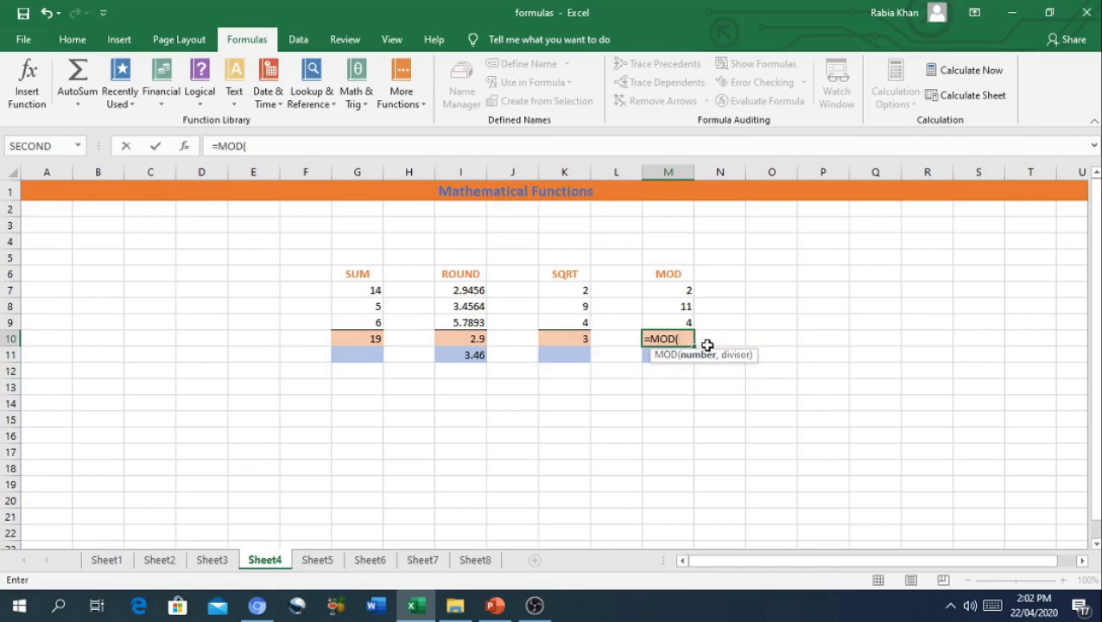
click(687, 305)
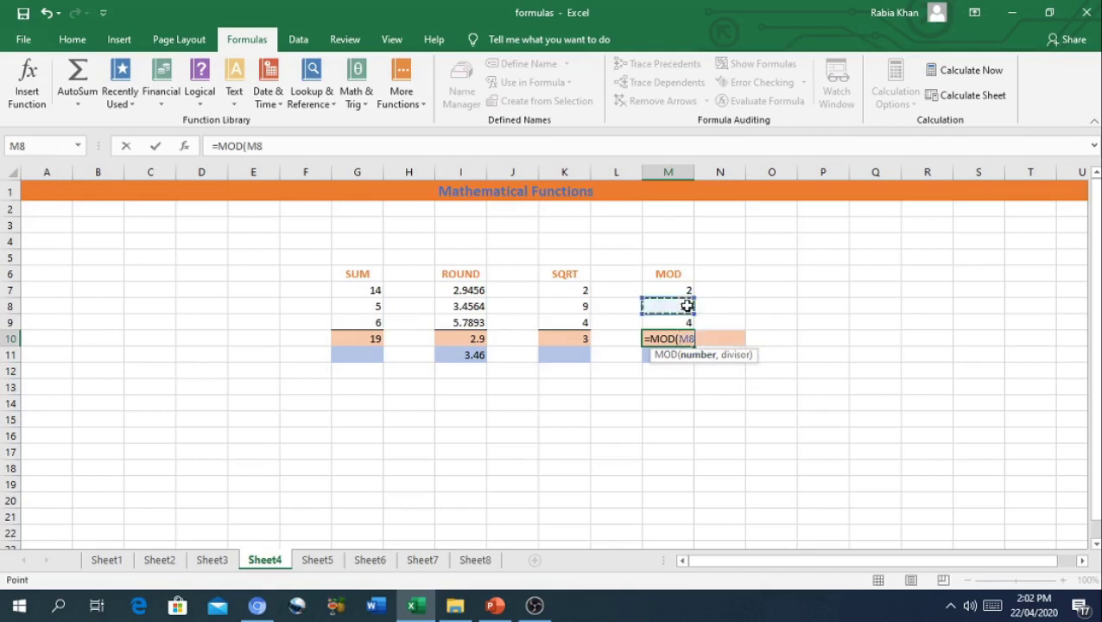
text(,)
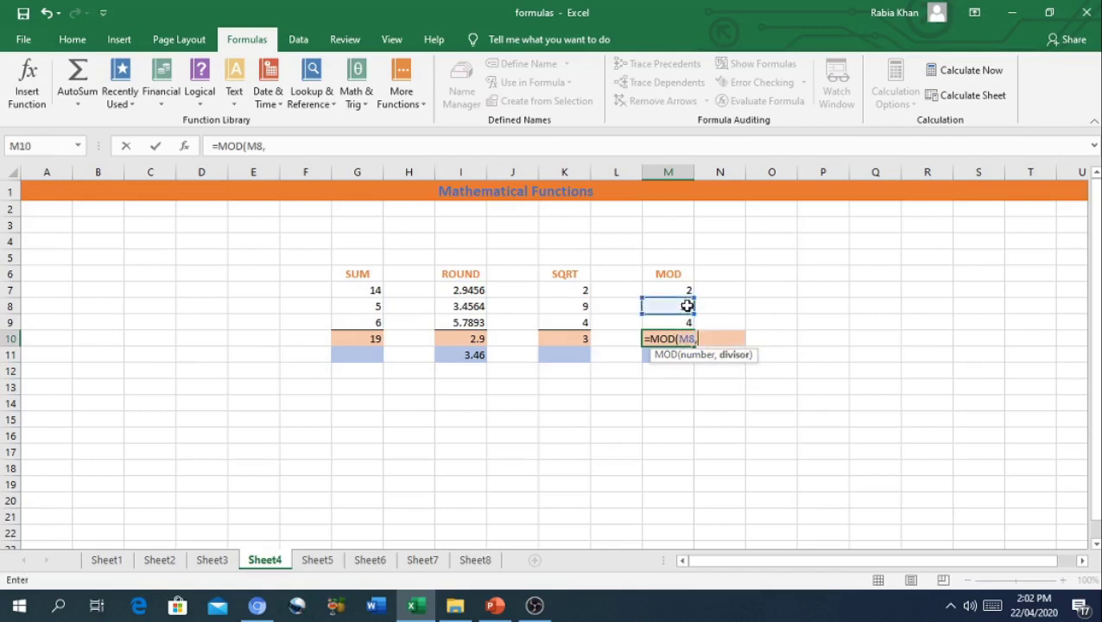
click(685, 291)
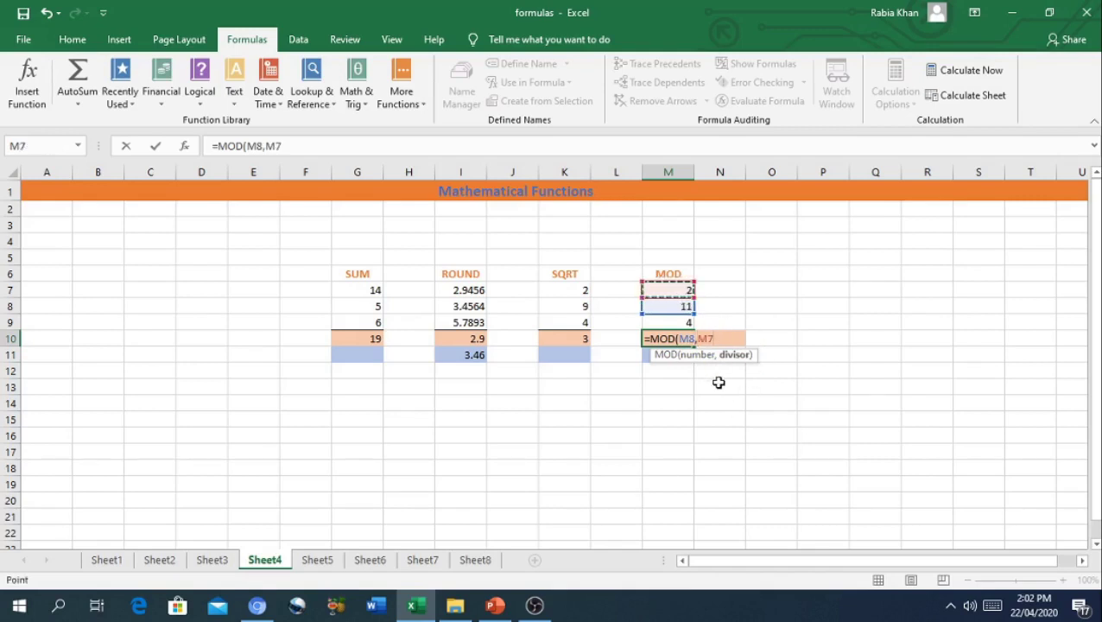
text())
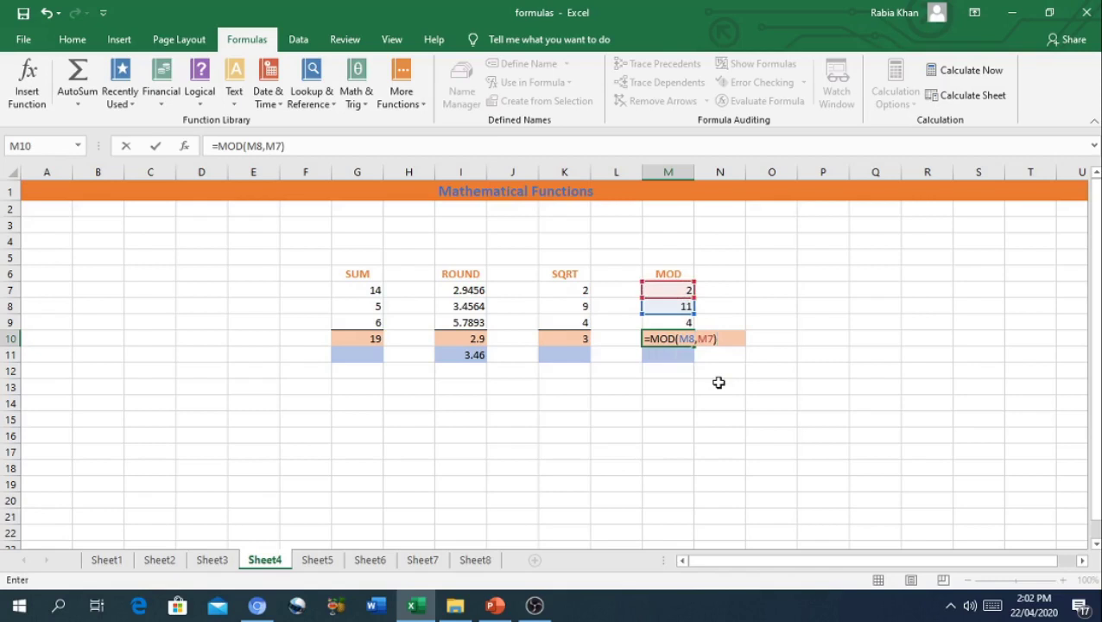
key(Return)
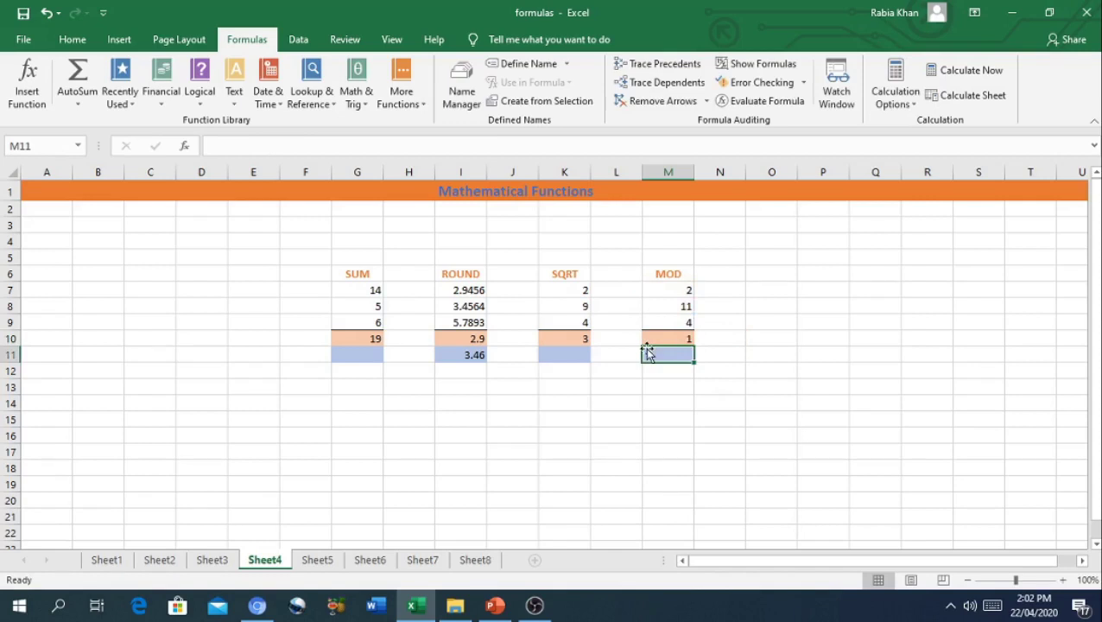
key(alt)
Browse the Formulas Math & Trig function list from cell E2, then close it
click(258, 209)
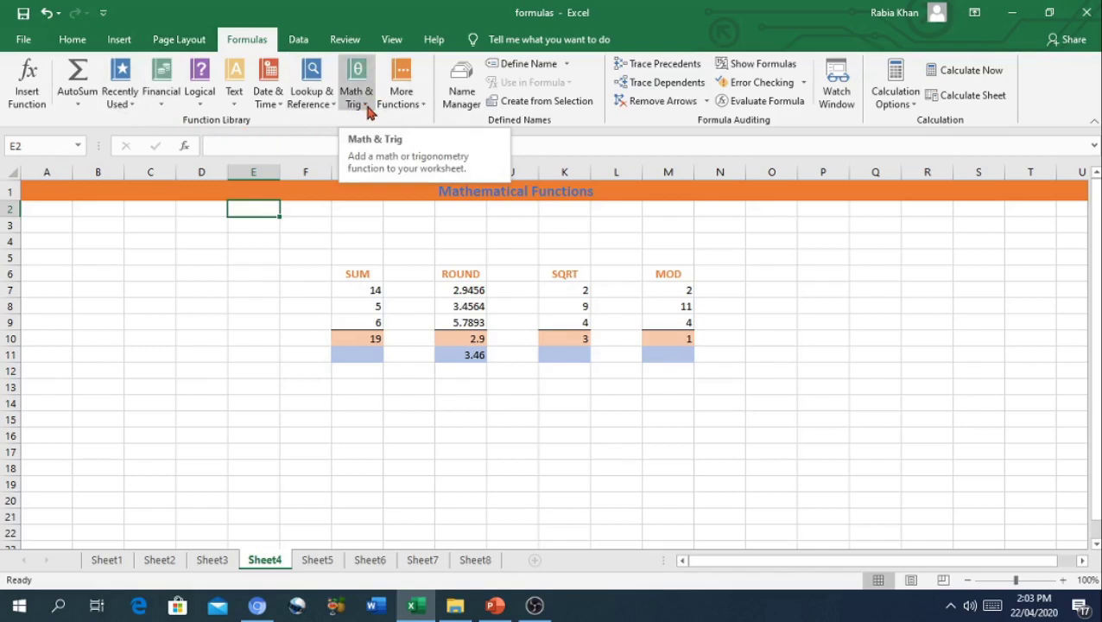
click(366, 108)
mouse_move(463, 140)
mouse_down()
mouse_move(462, 445)
mouse_move(462, 138)
mouse_up()
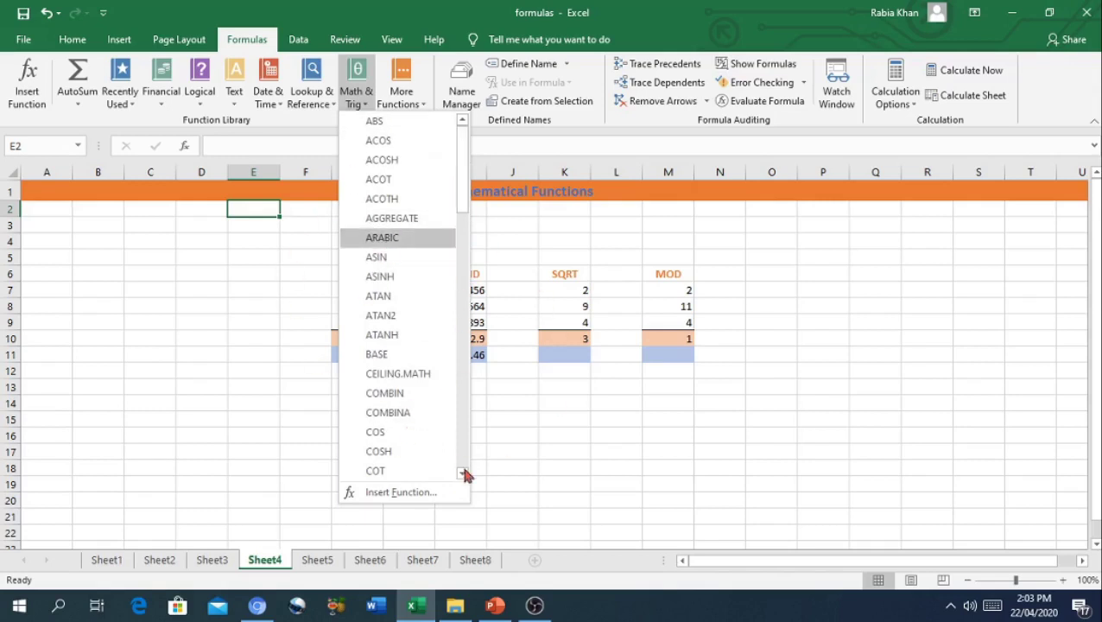
click(300, 410)
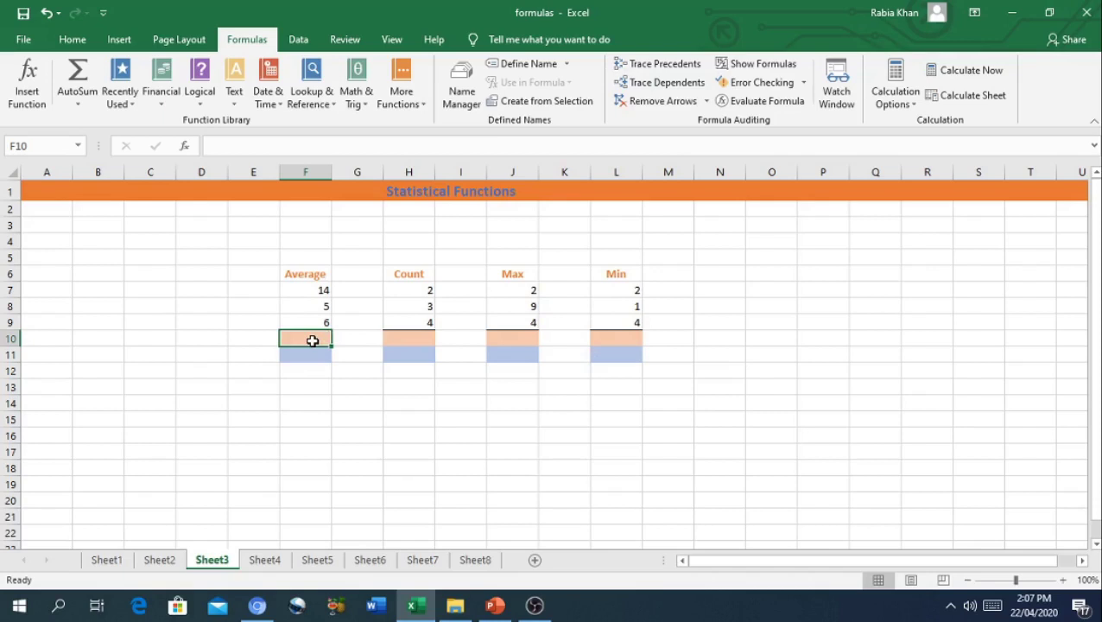
Enter =AVERAGE(F7,F8,F9) in F10, giving 8.333333
double_click(312, 340)
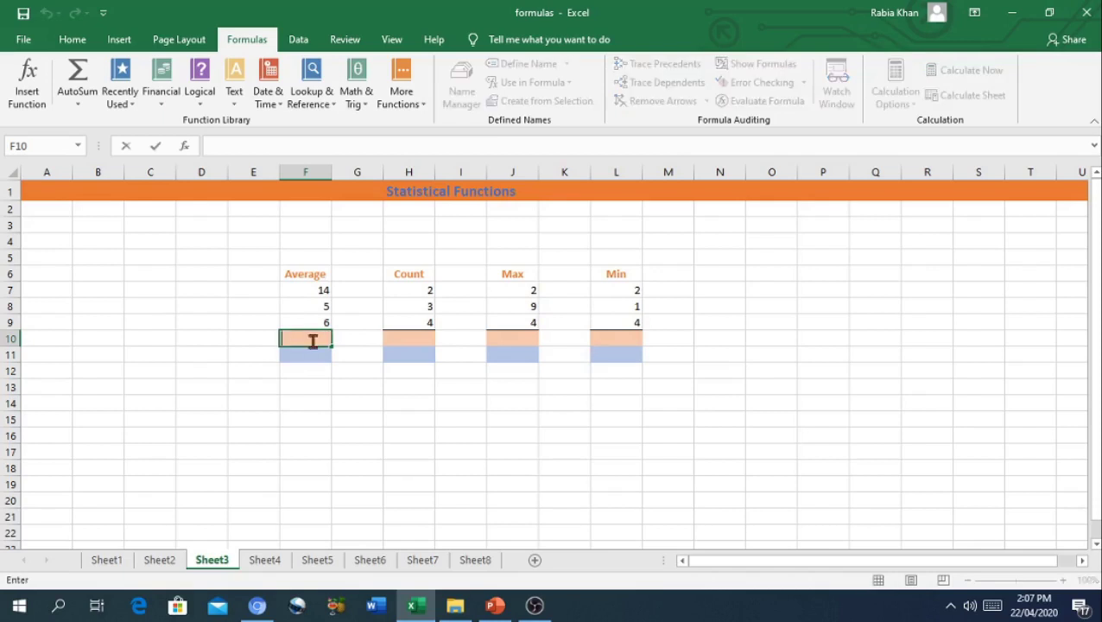
text(=)
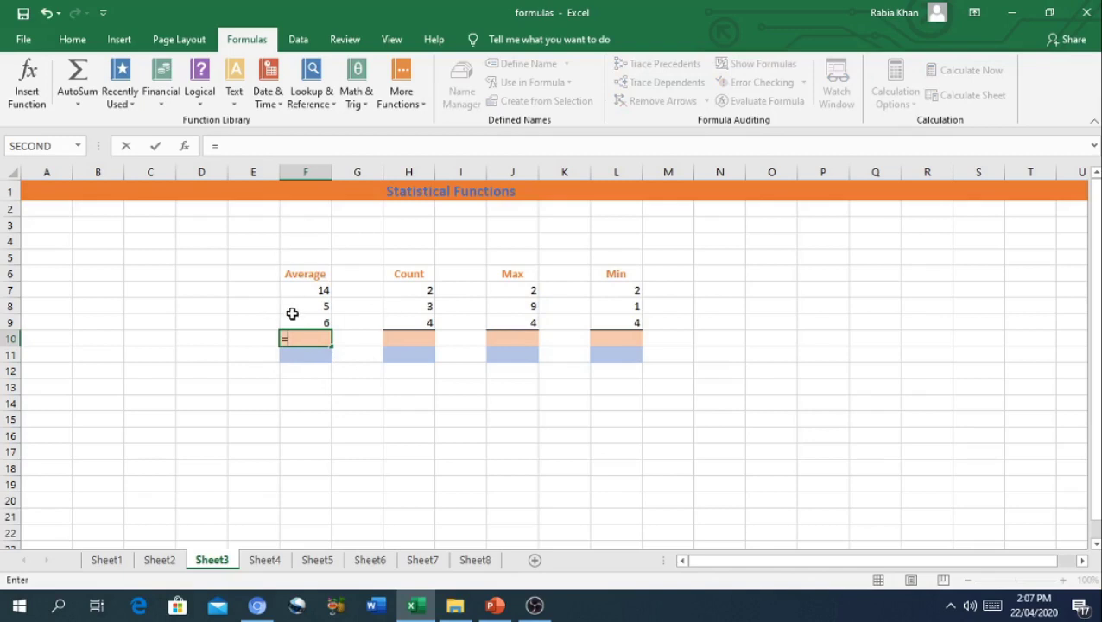
text(Ave)
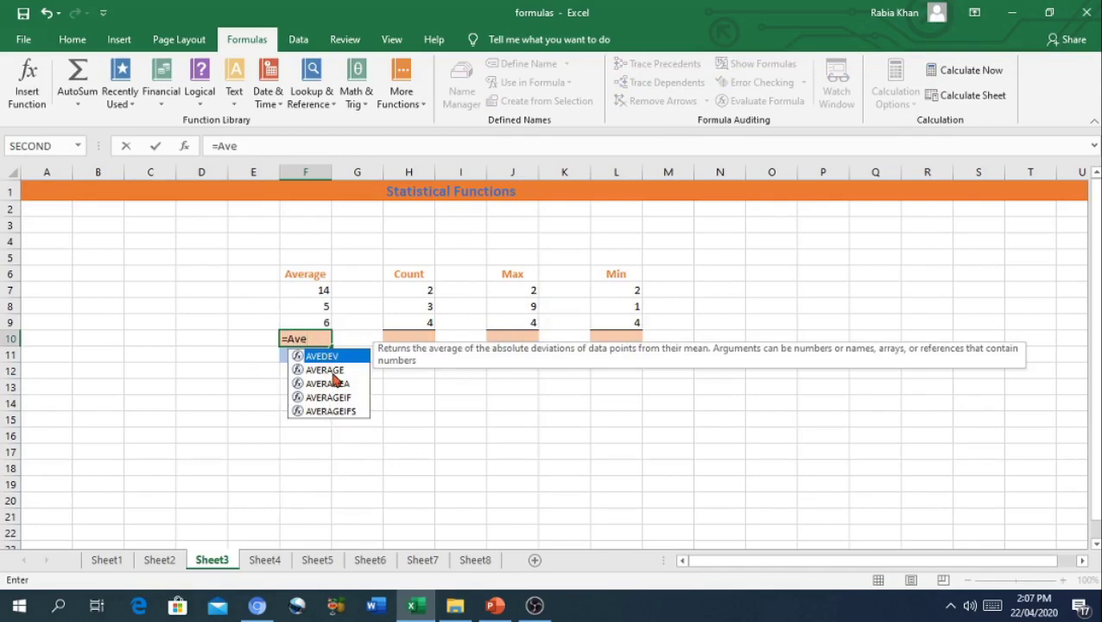
click(332, 372)
double_click(333, 371)
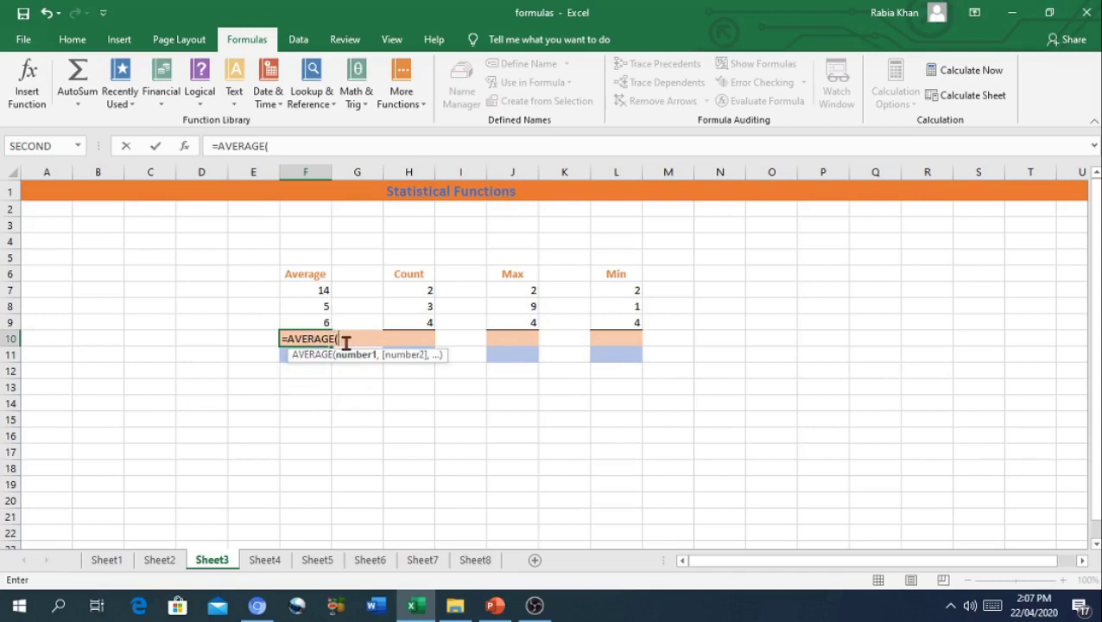
click(323, 288)
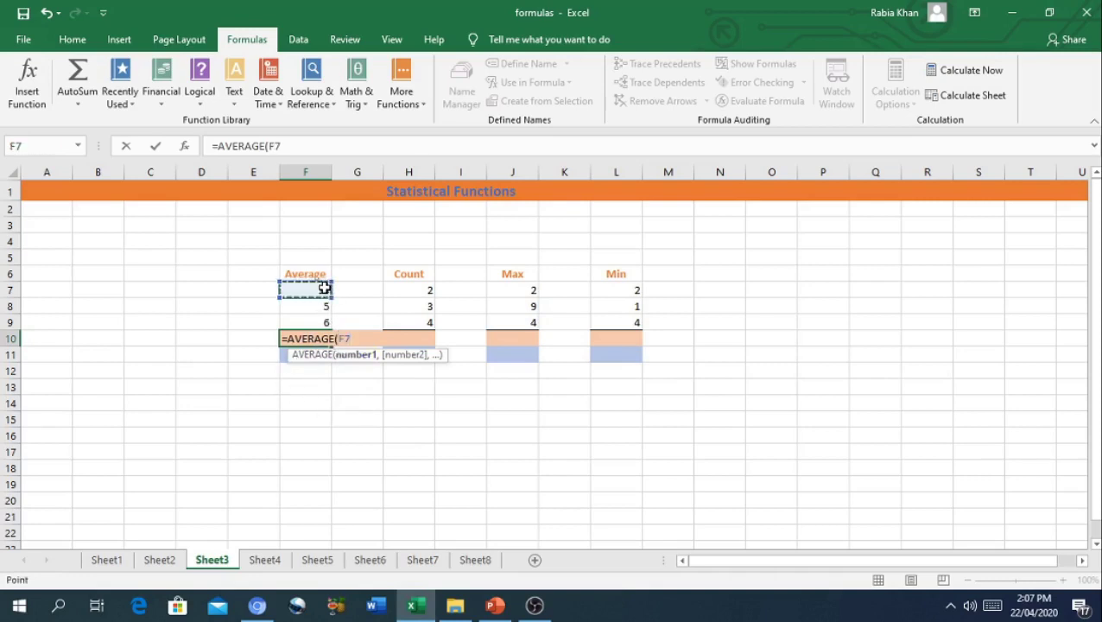
text(,)
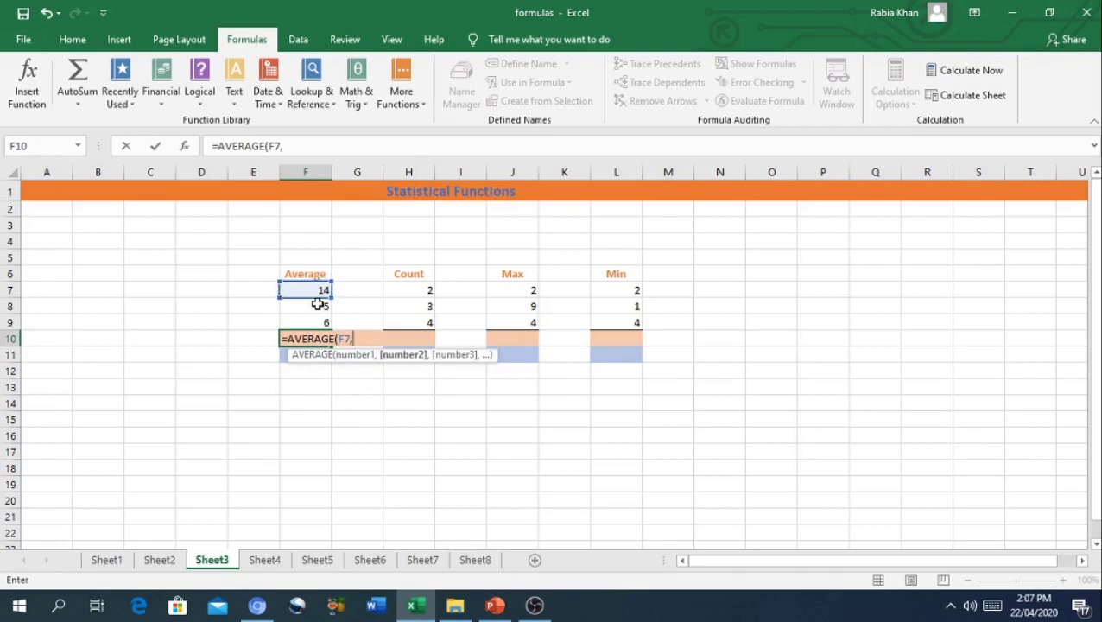
click(321, 308)
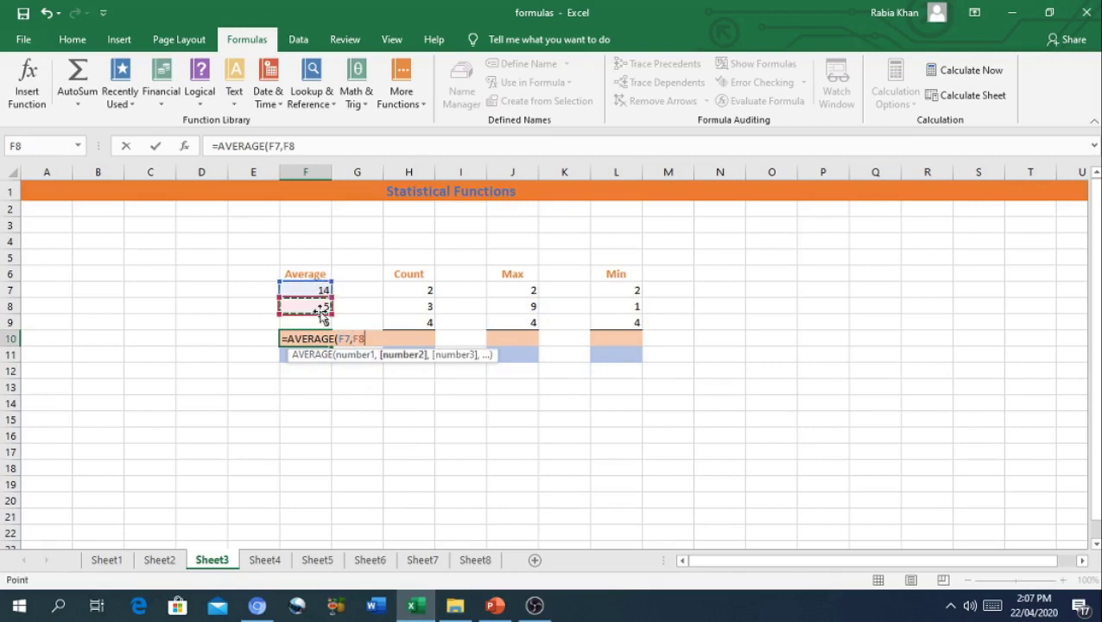
text(,)
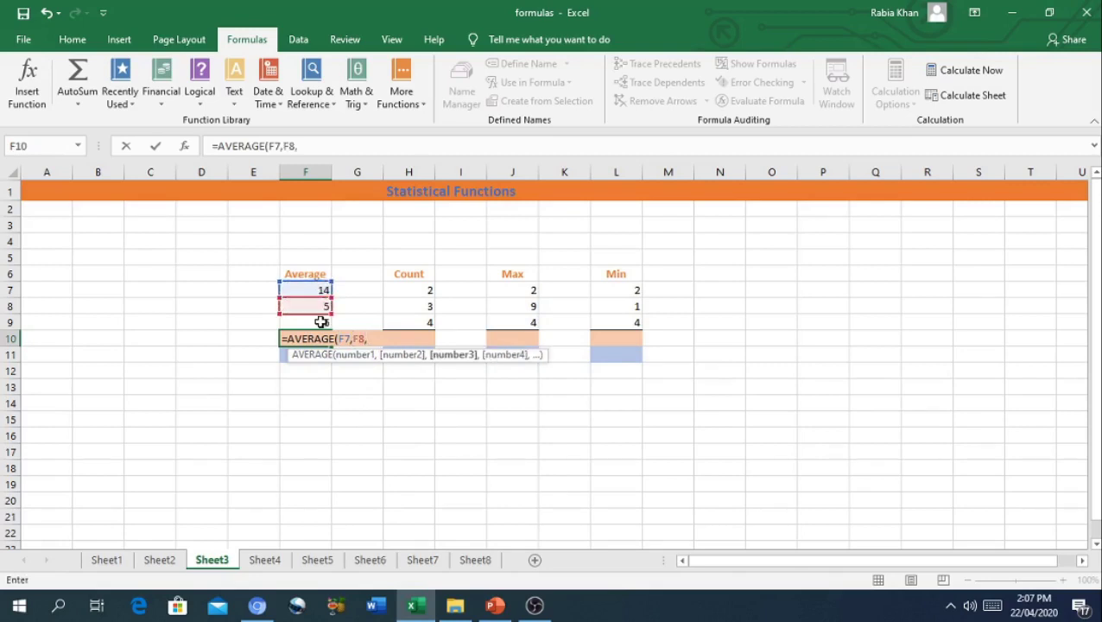
click(321, 322)
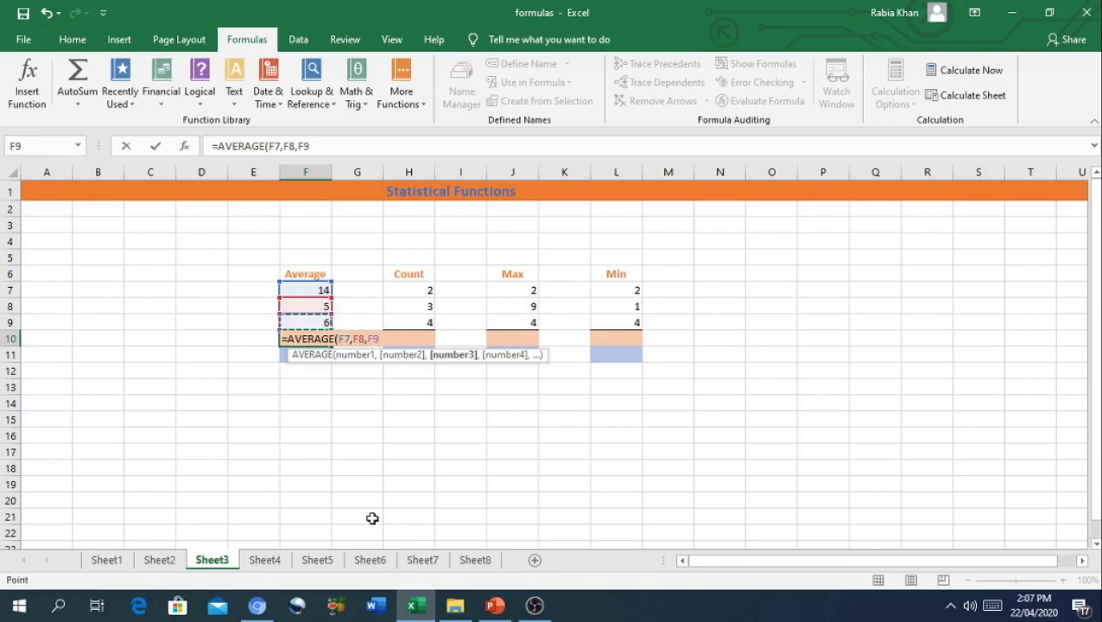
text())
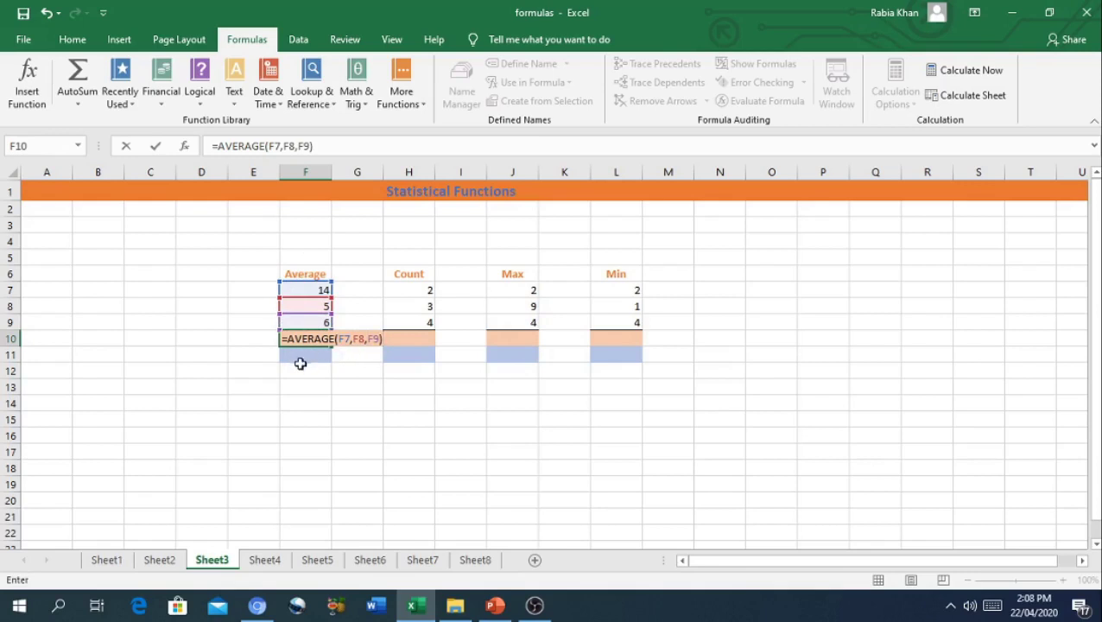
key(Return)
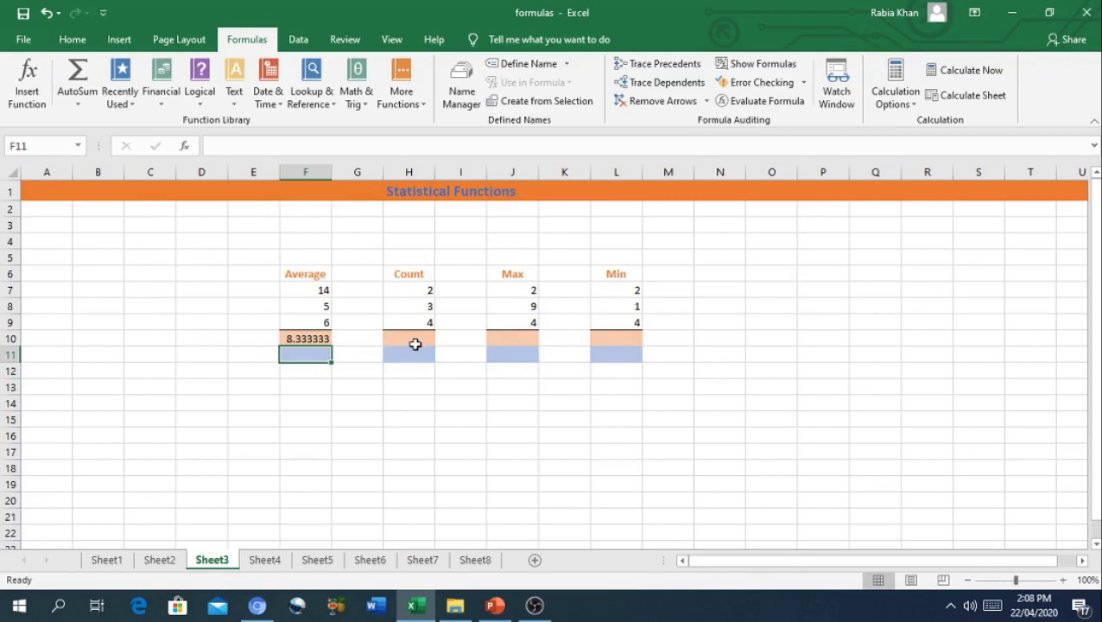
Enter =COUNT(H7,H8,H9) in H10 so the Count column shows 3
click(414, 344)
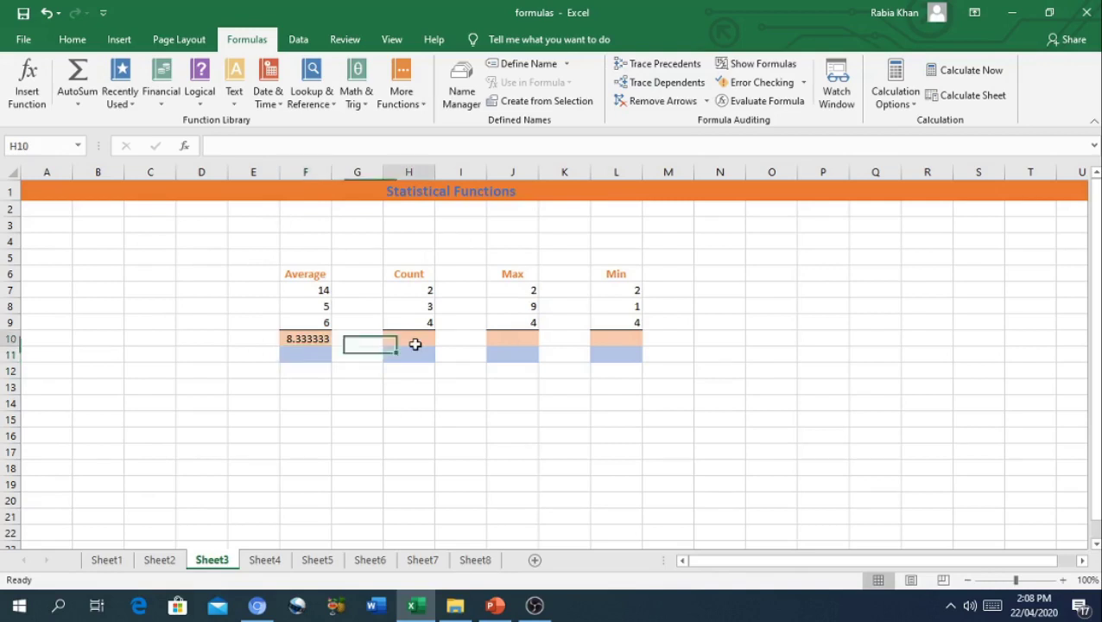
text(=)
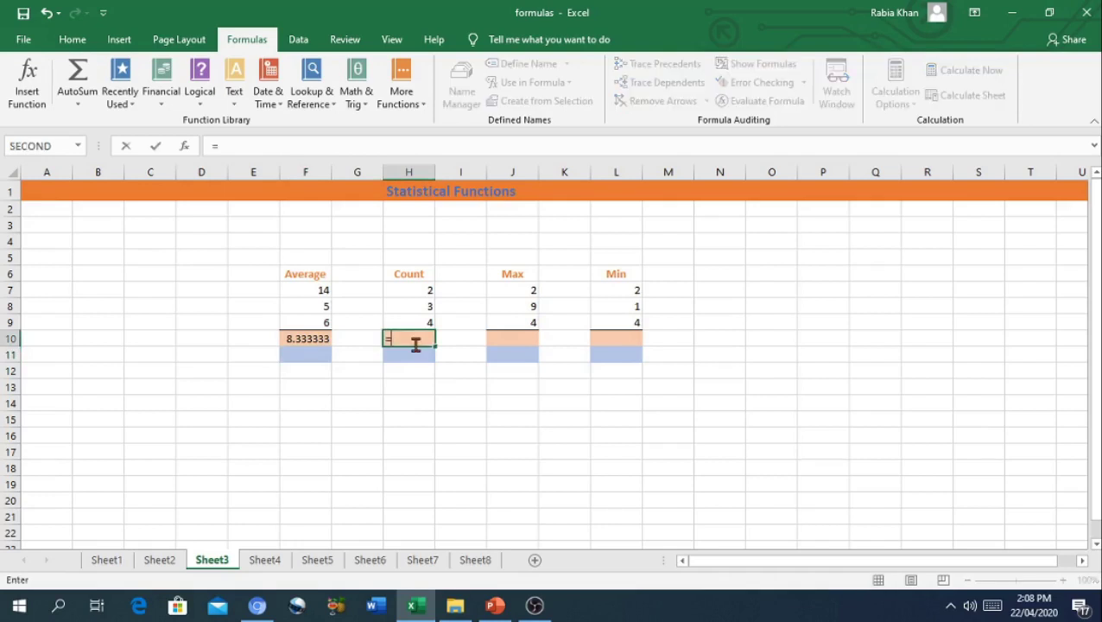
text(Cou)
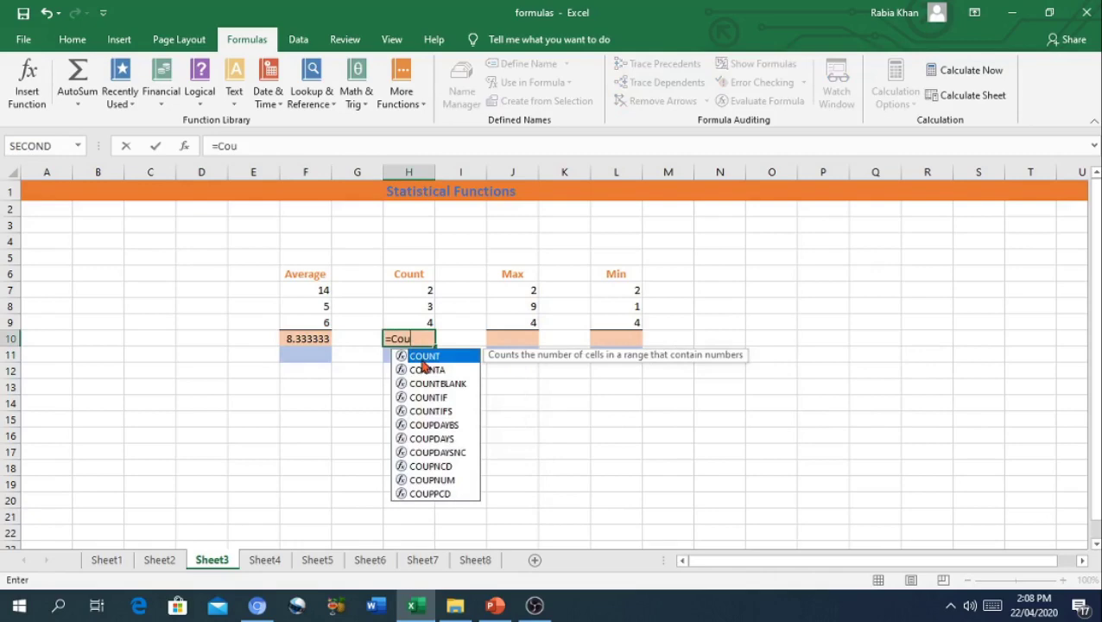
double_click(422, 361)
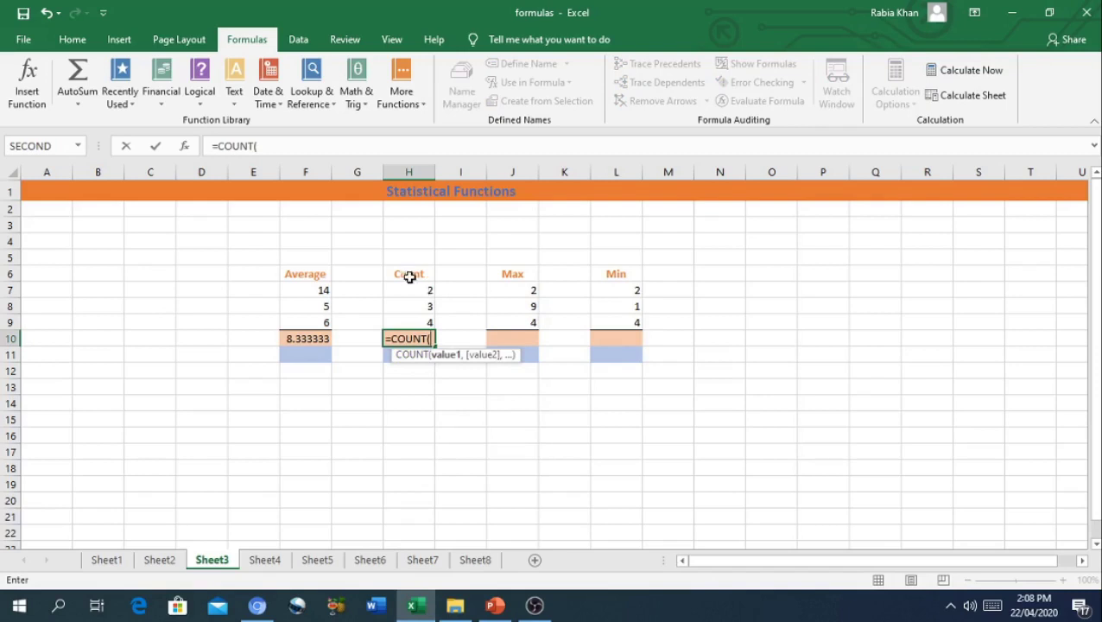
click(405, 289)
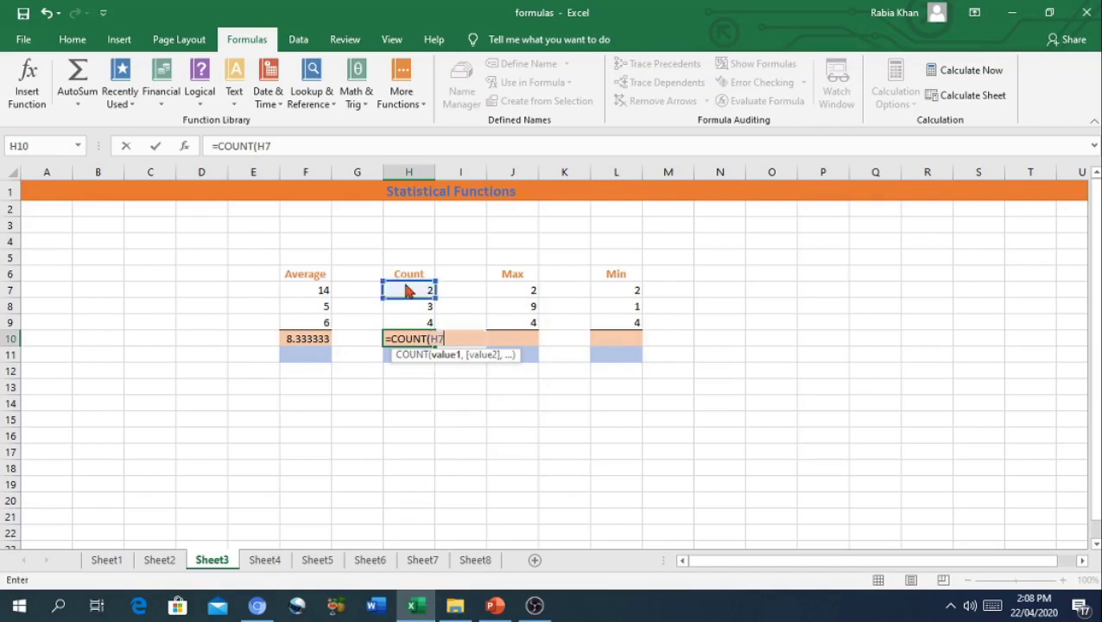
text(,)
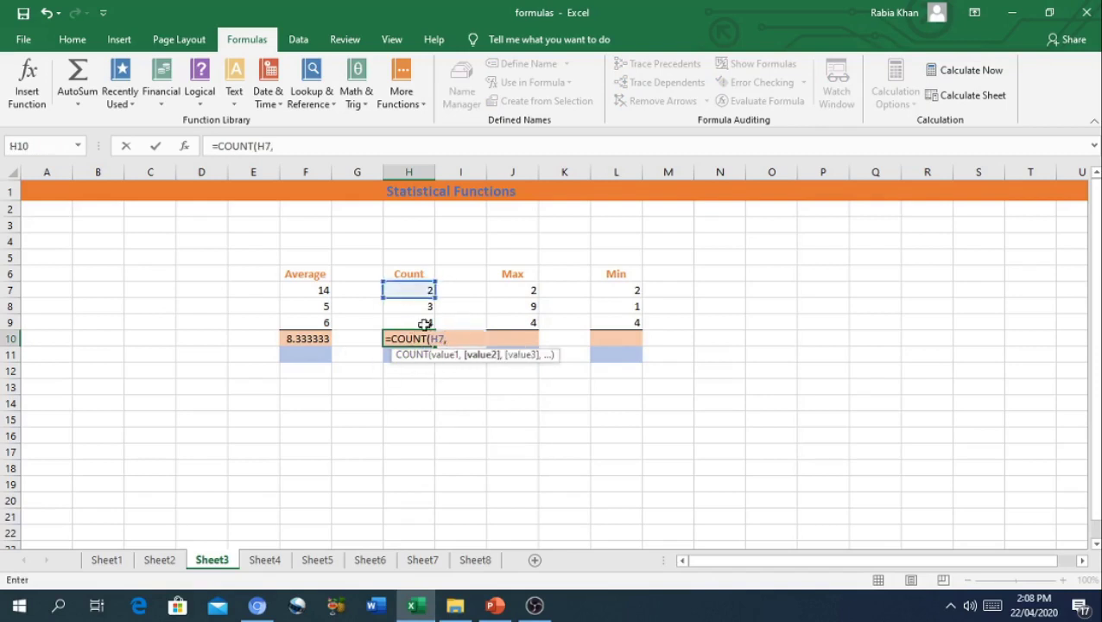
click(425, 306)
text(,)
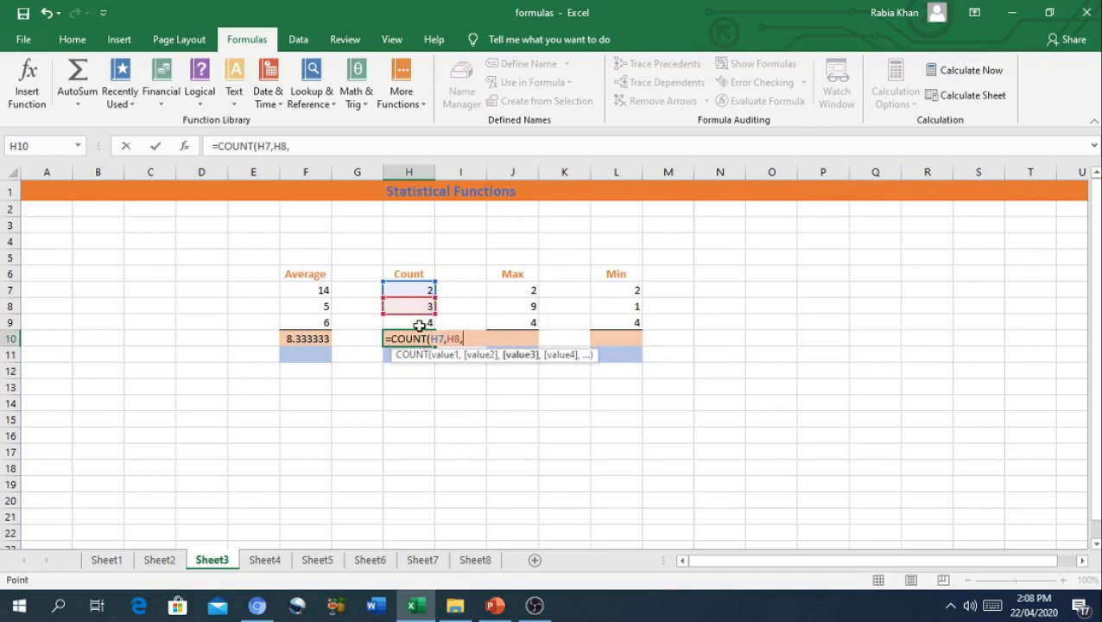
click(419, 324)
text())
key(ctrl+Return)
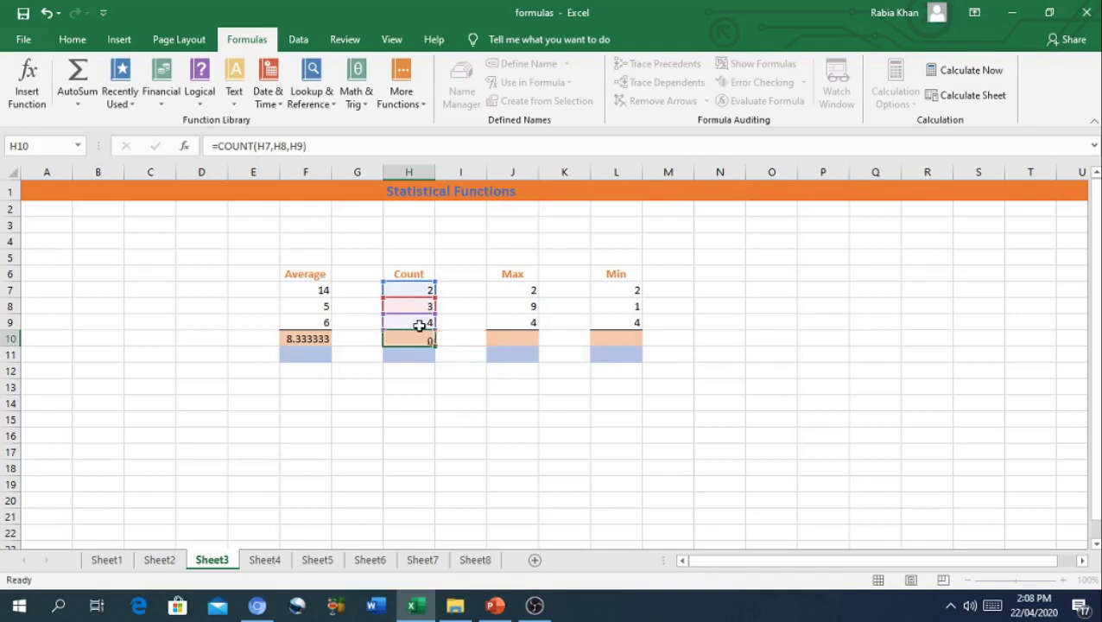
key(Return)
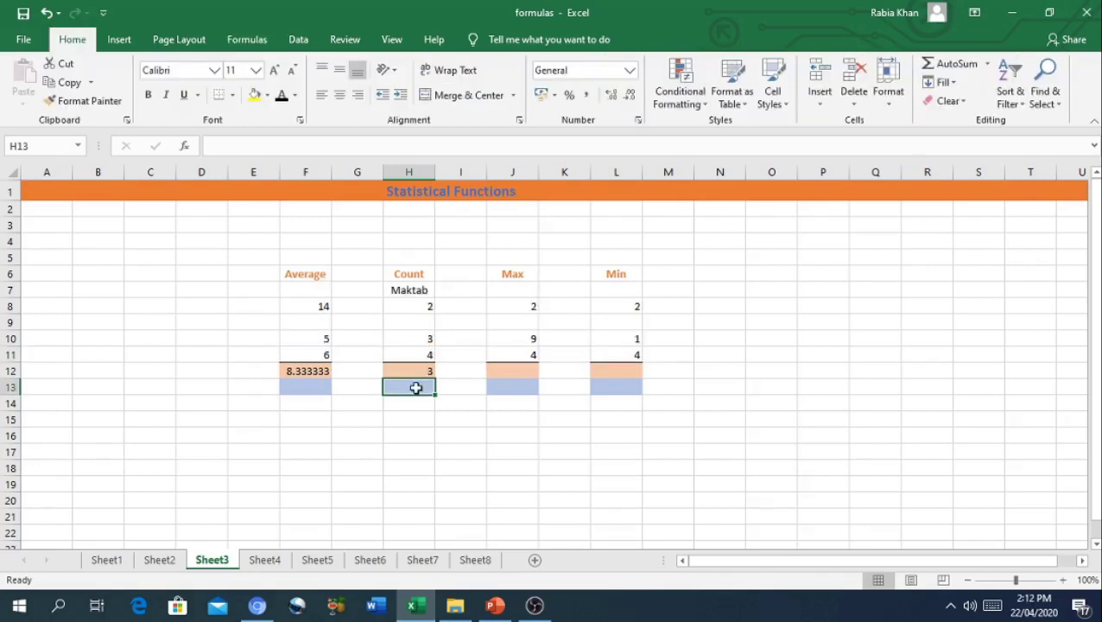
Enter =COUNT(H7:H11) in H13 to count the whole Count column including Maktab, returning 3
text(=)
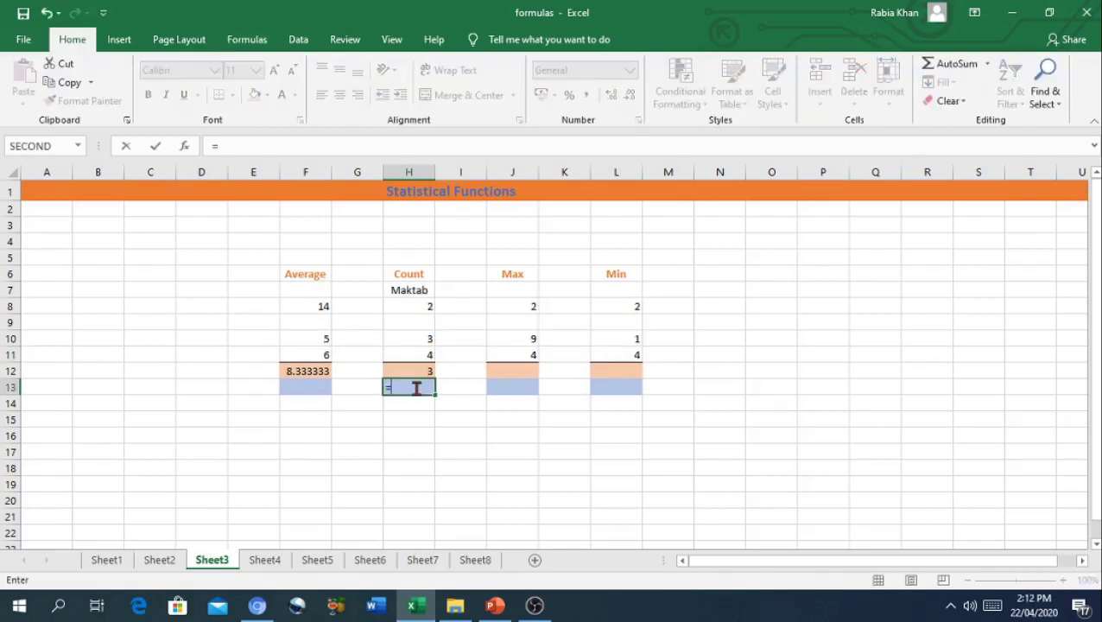
text(Count)
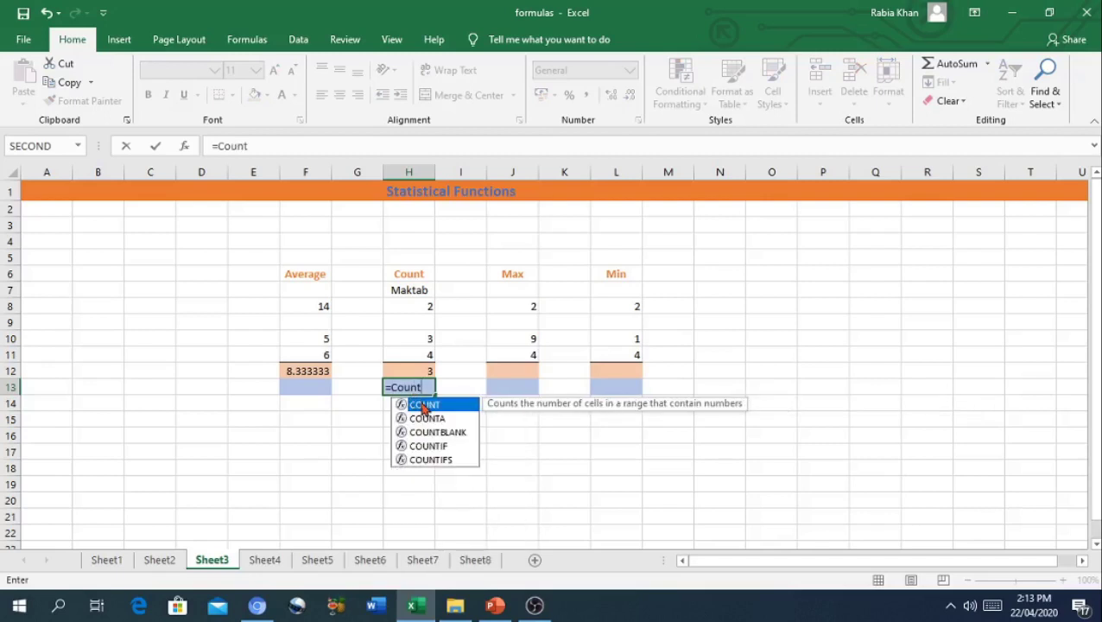
double_click(422, 406)
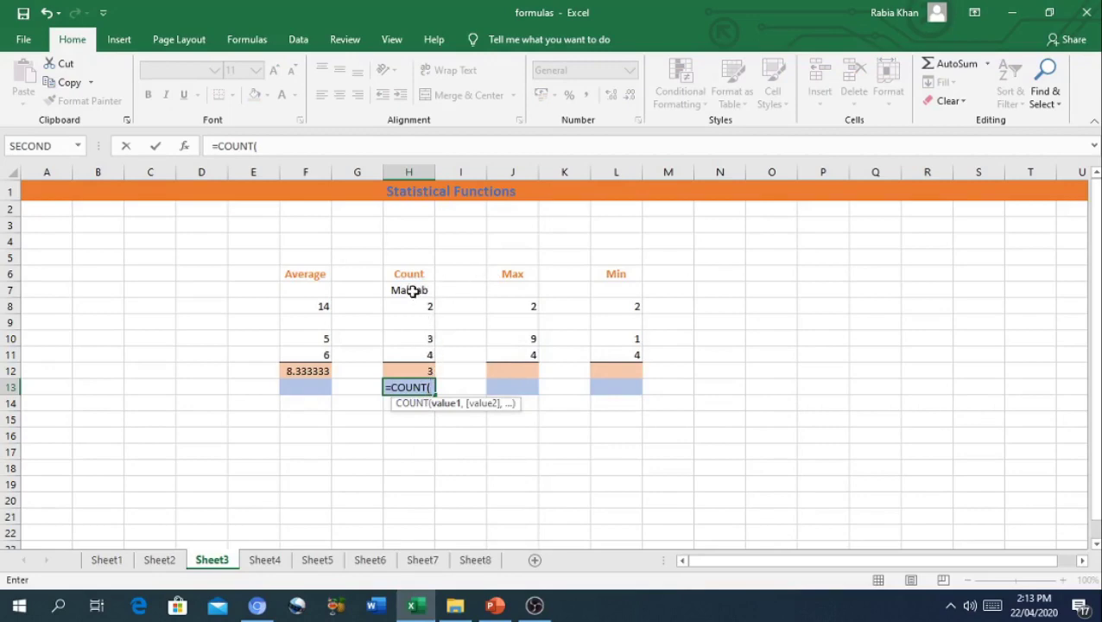
drag(409, 290, 411, 354)
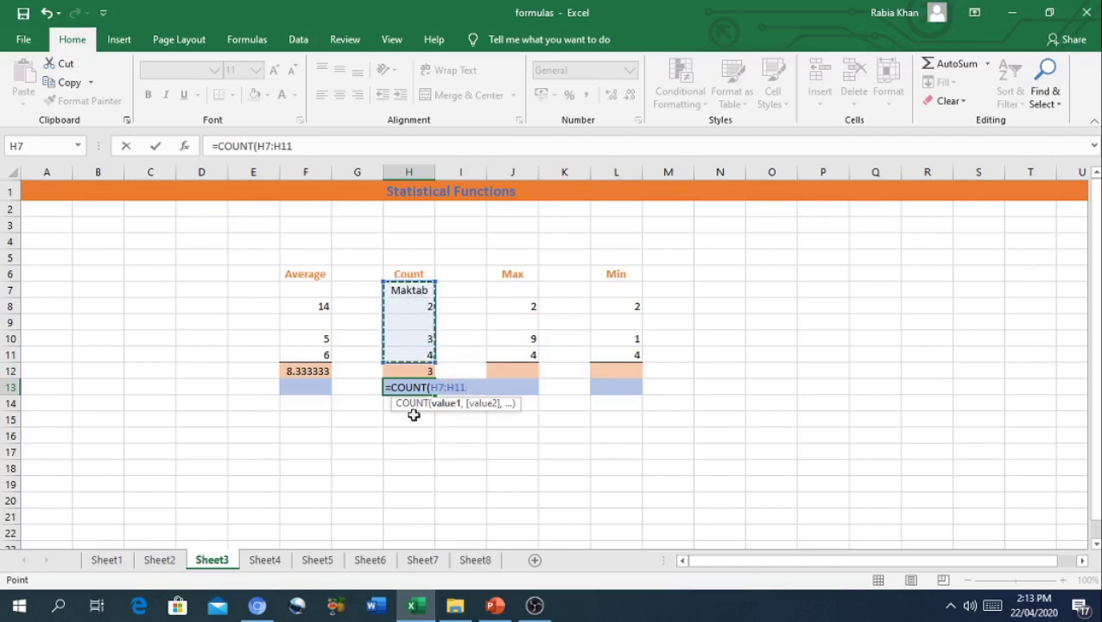
text())
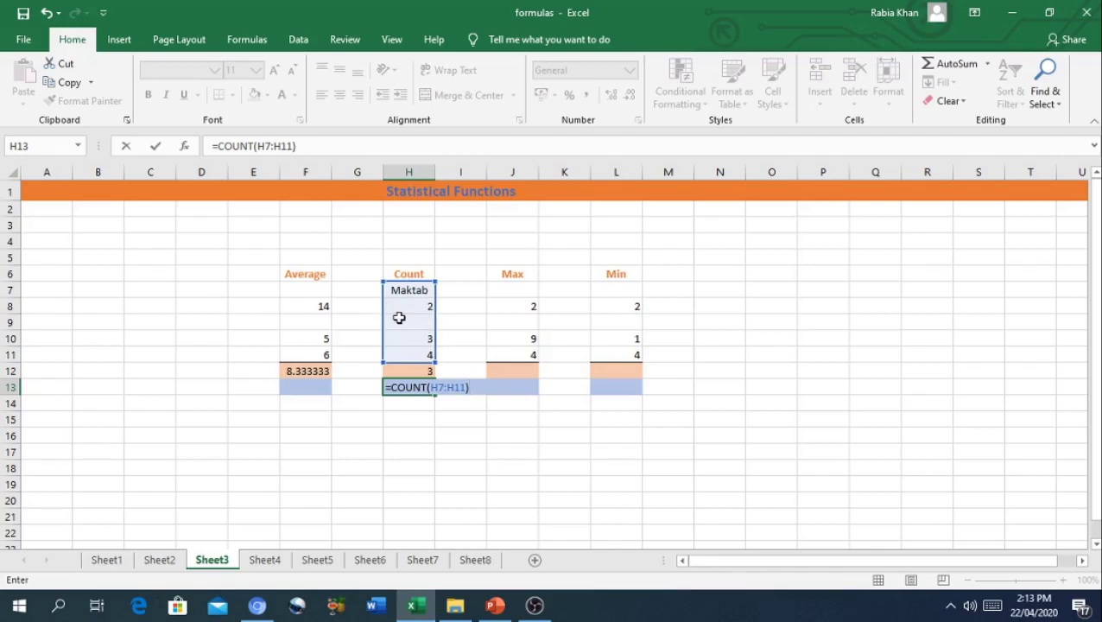
key(Return)
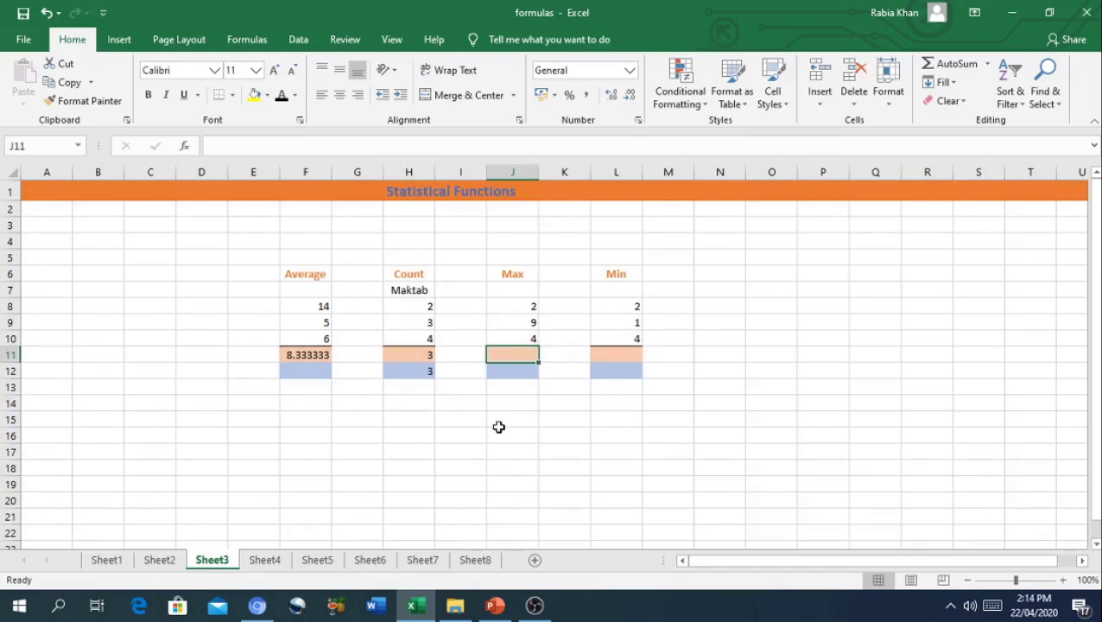
Enter =MAX(J8:J10) in the Max total cell J11, returning 9
double_click(508, 355)
text(=)
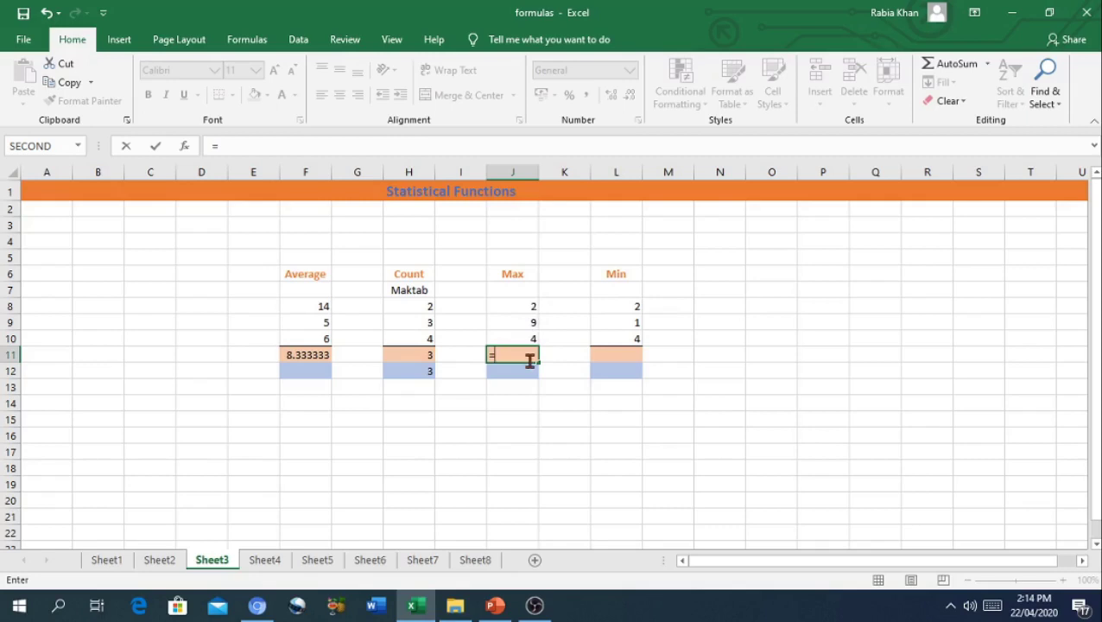
text(MAx)
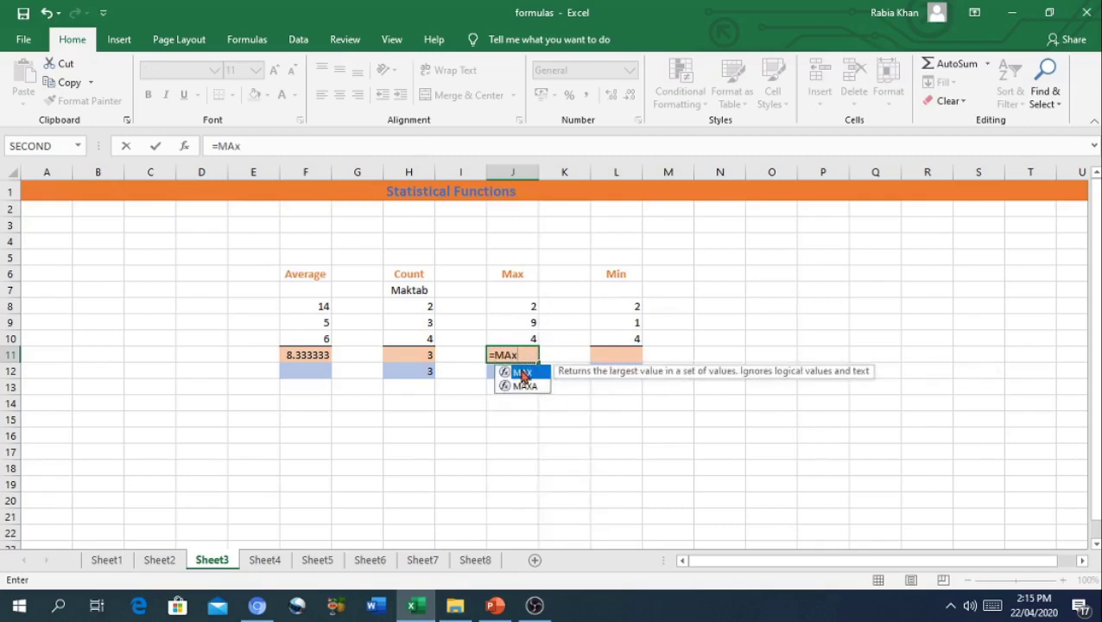
double_click(523, 372)
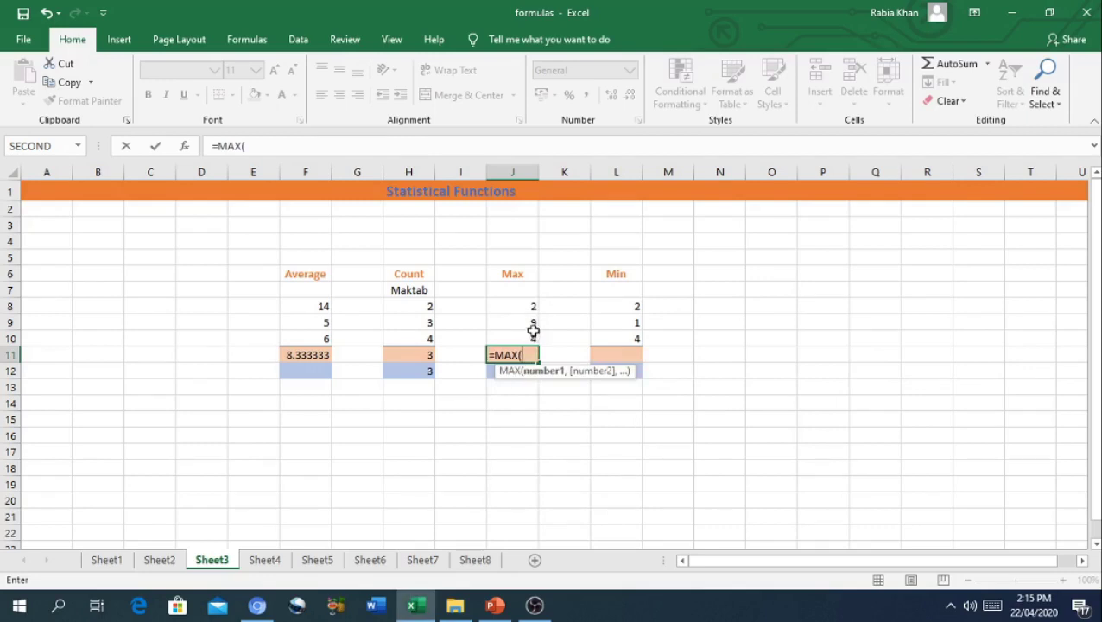
click(518, 305)
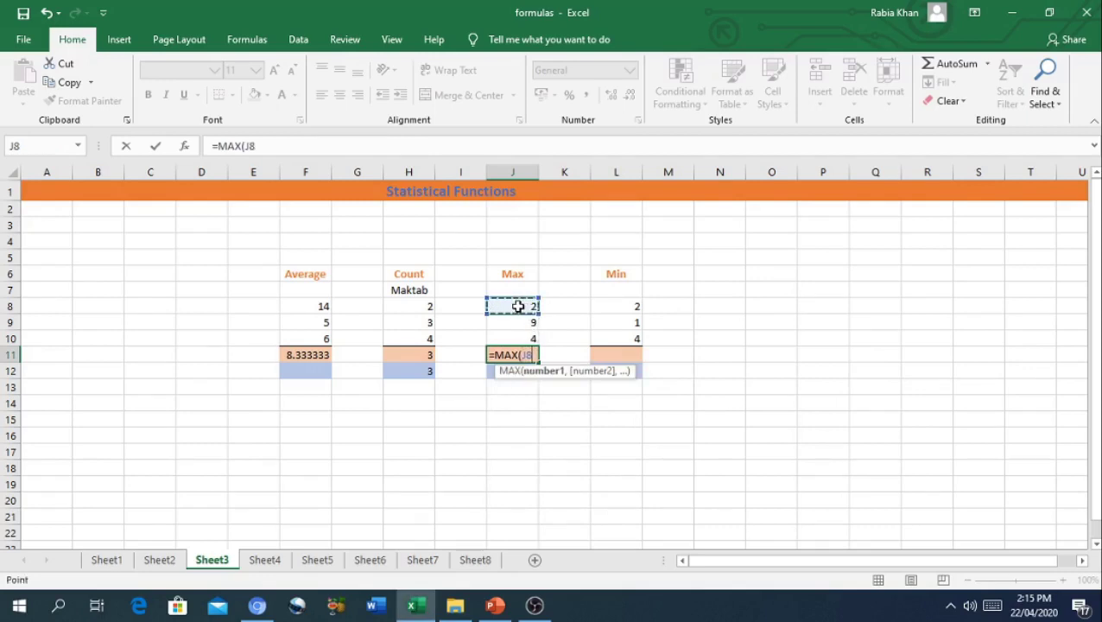
drag(519, 306, 523, 335)
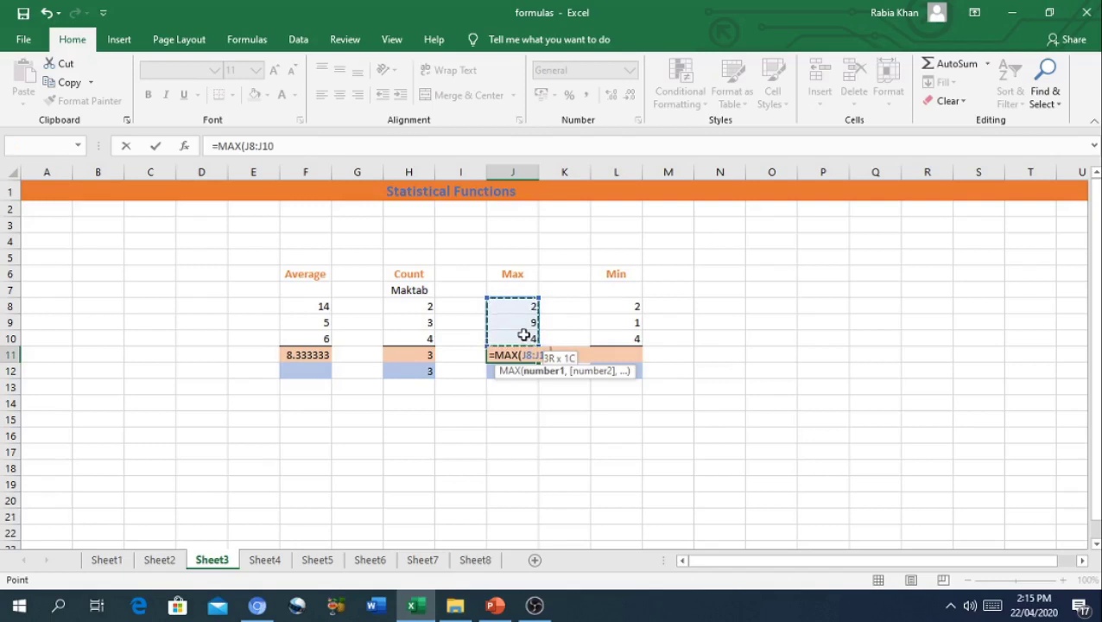
click(523, 335)
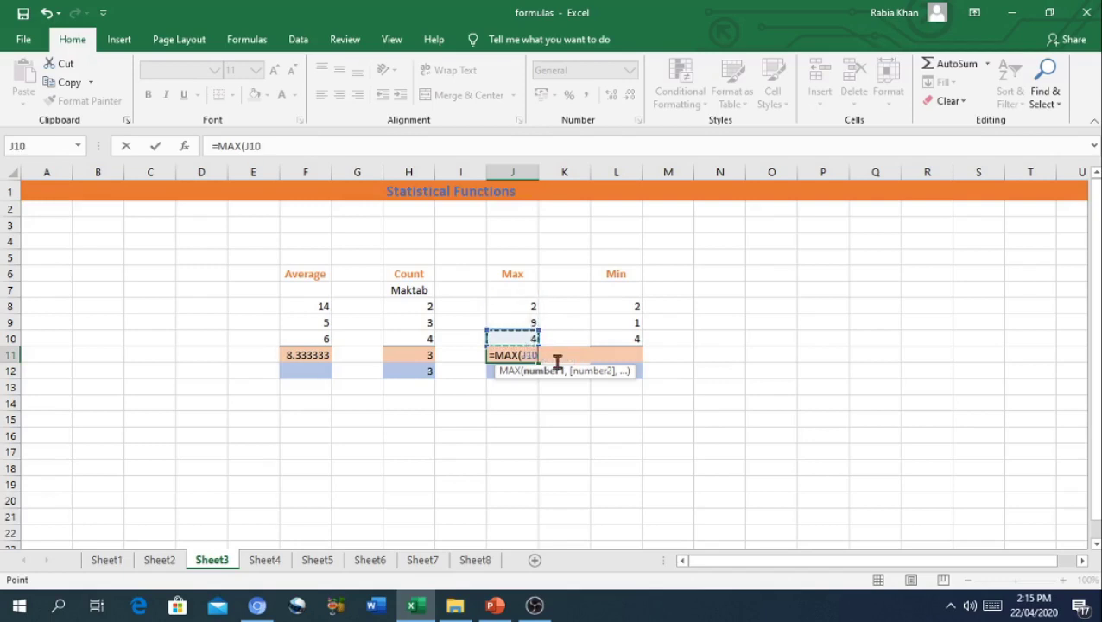
click(510, 294)
drag(511, 305, 515, 343)
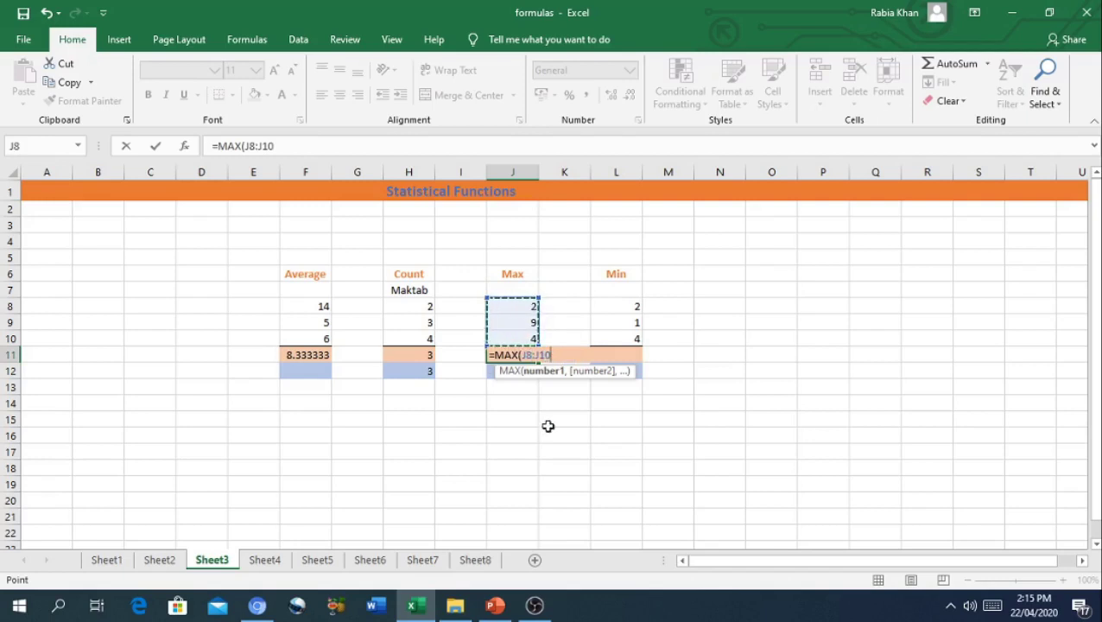
text())
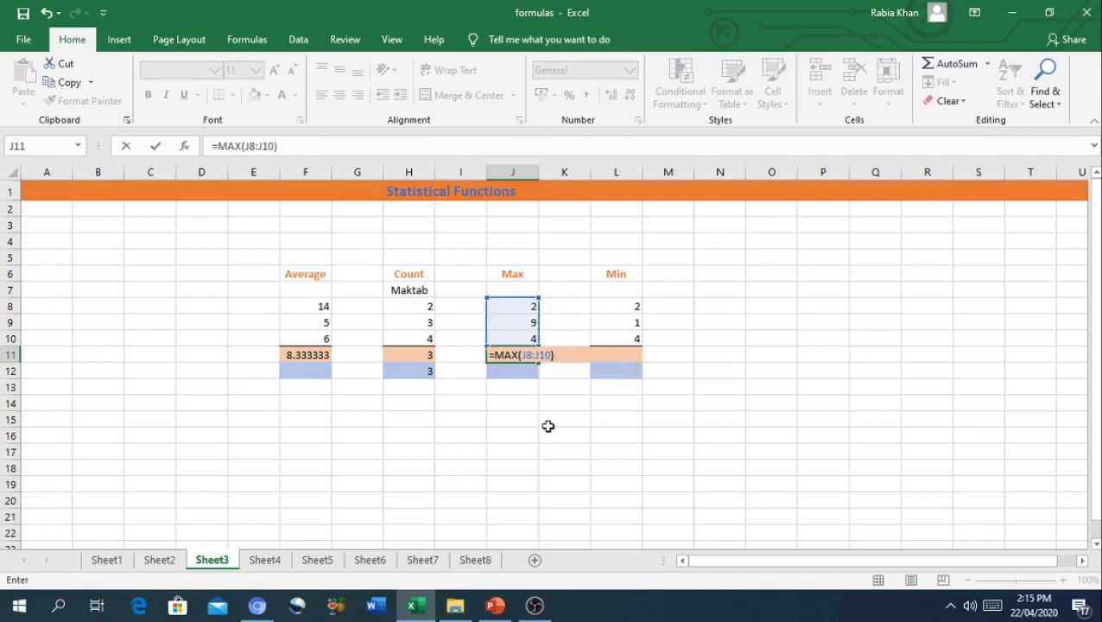
key(Return)
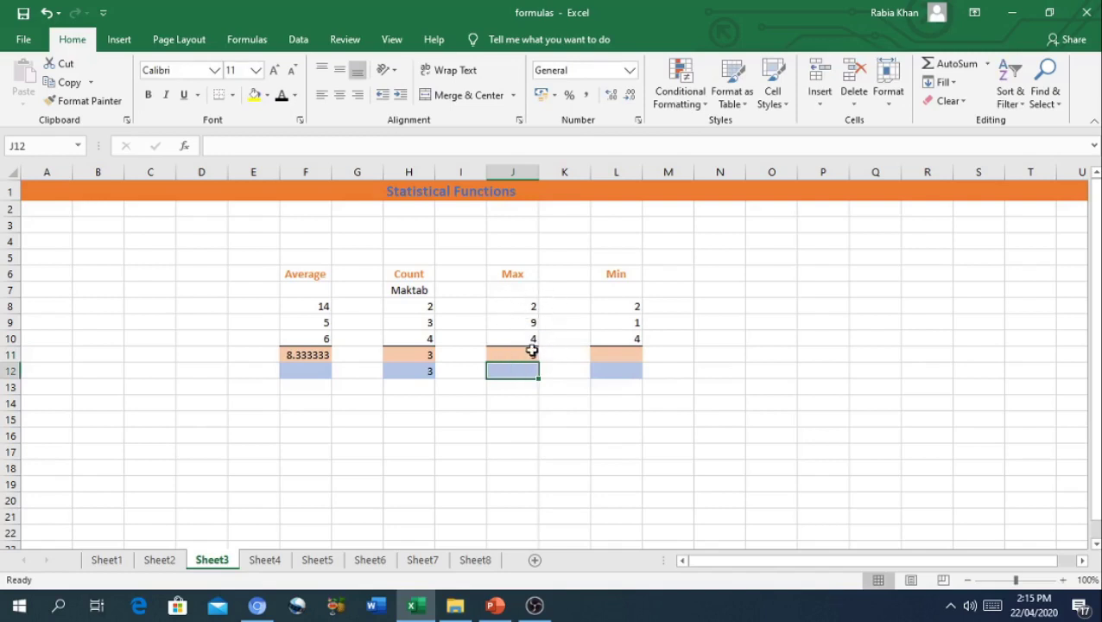
Start a MIN formula in L11 over the Min values L8 to L10
click(608, 353)
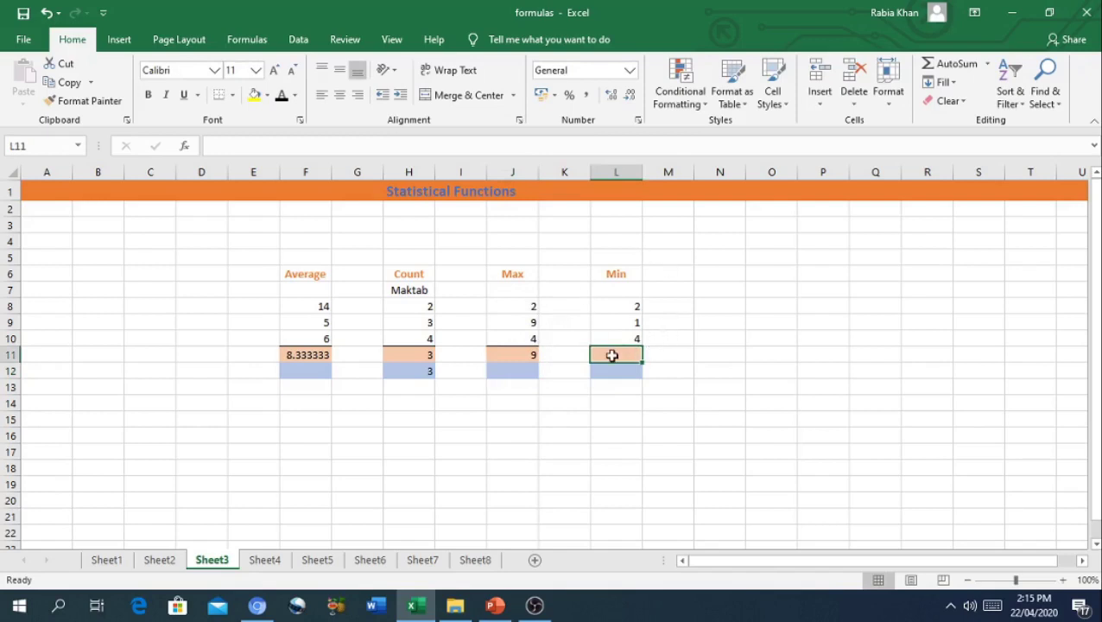
text(=M)
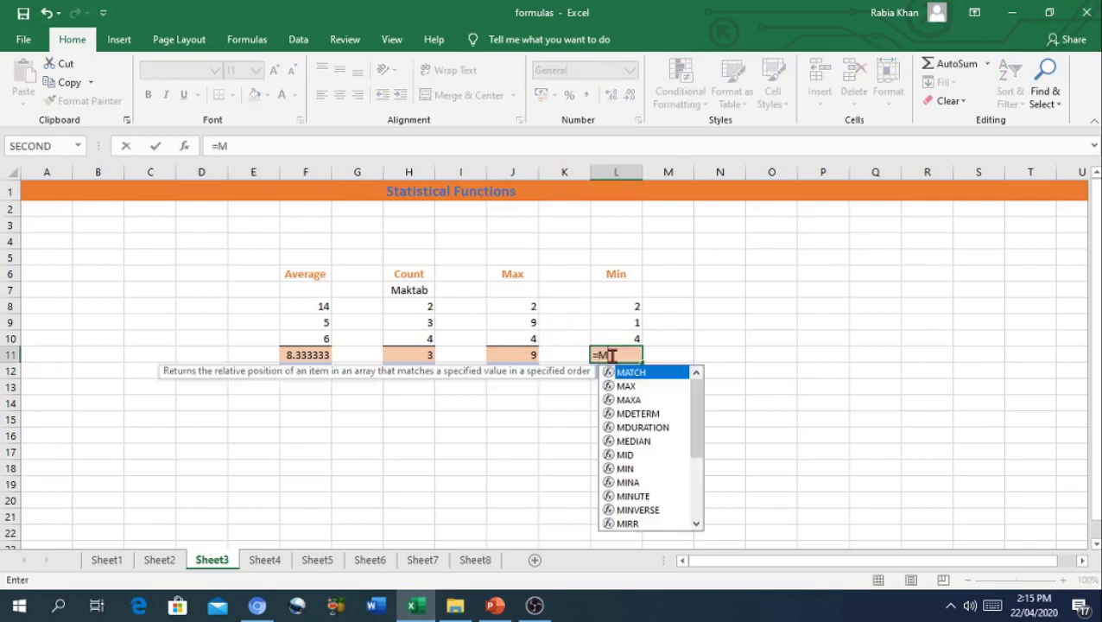
text(IN)
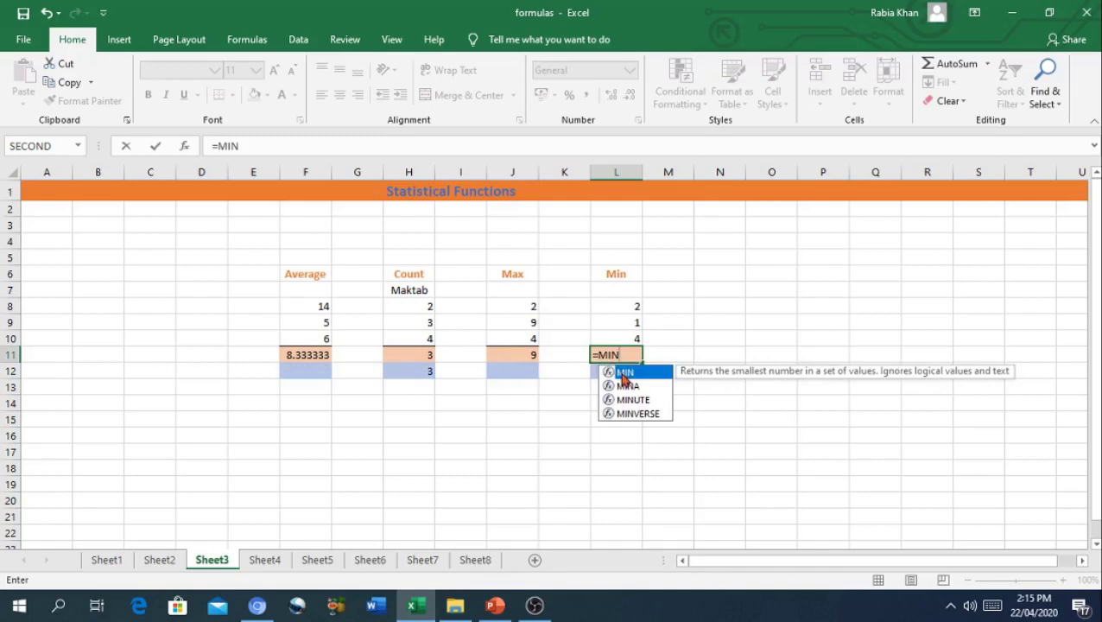
double_click(622, 374)
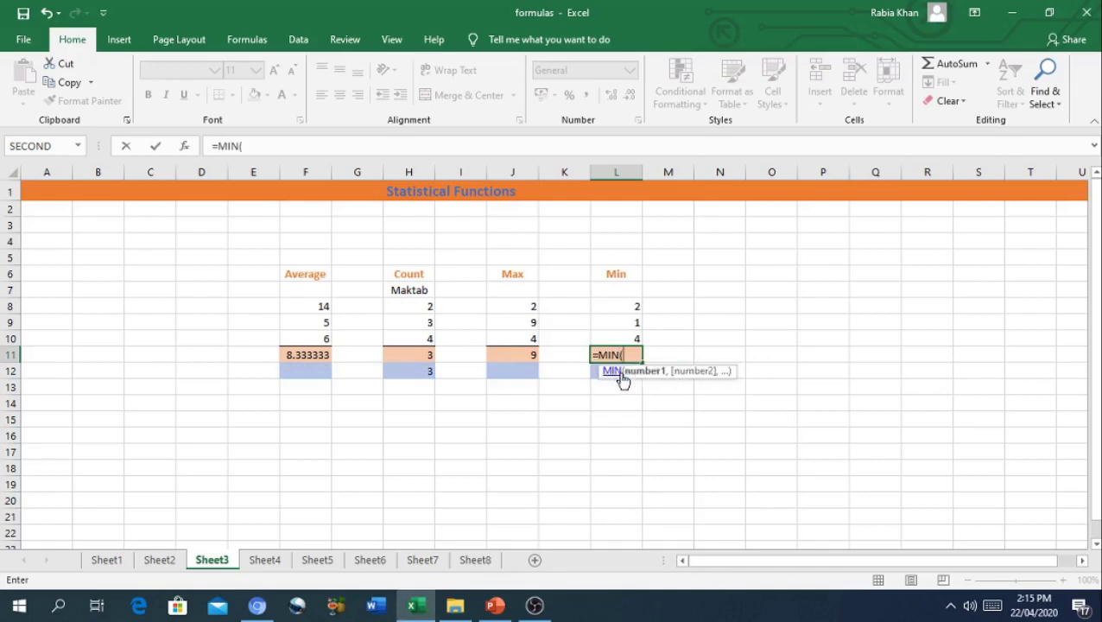
click(620, 311)
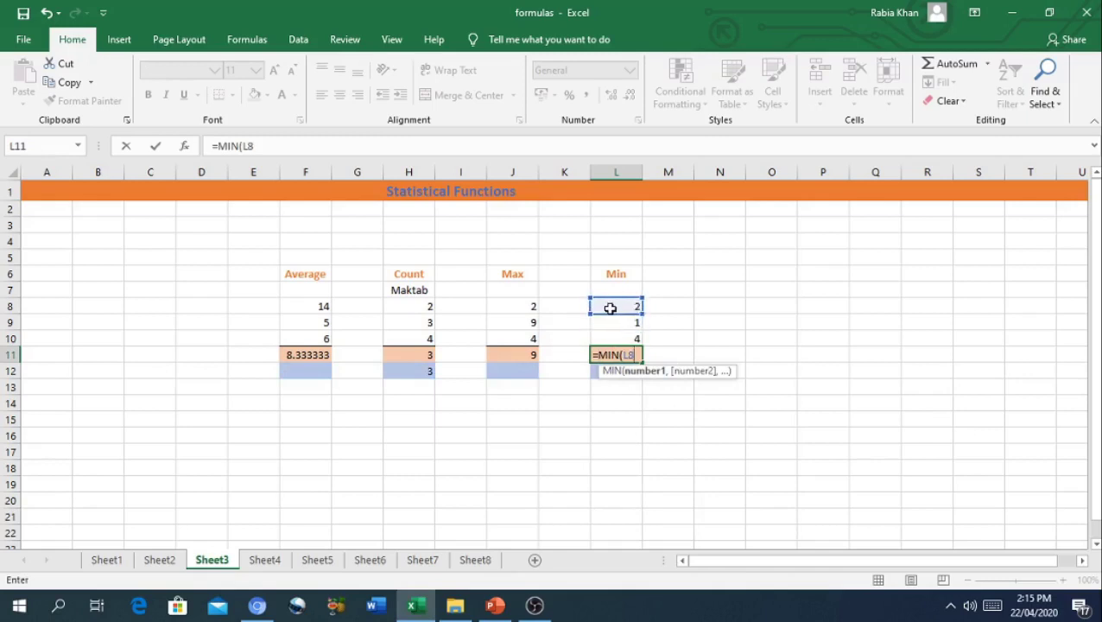
drag(615, 308, 610, 339)
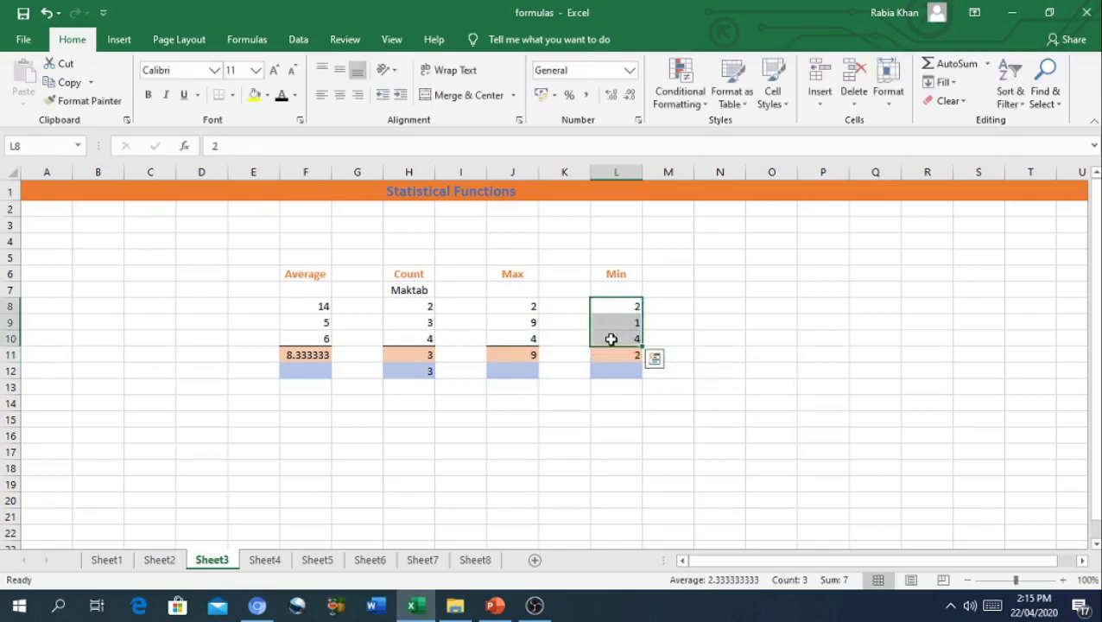
Rework the L11 formula into =MIN(L8,L9,L10) and confirm it, returning 1
click(624, 361)
double_click(623, 356)
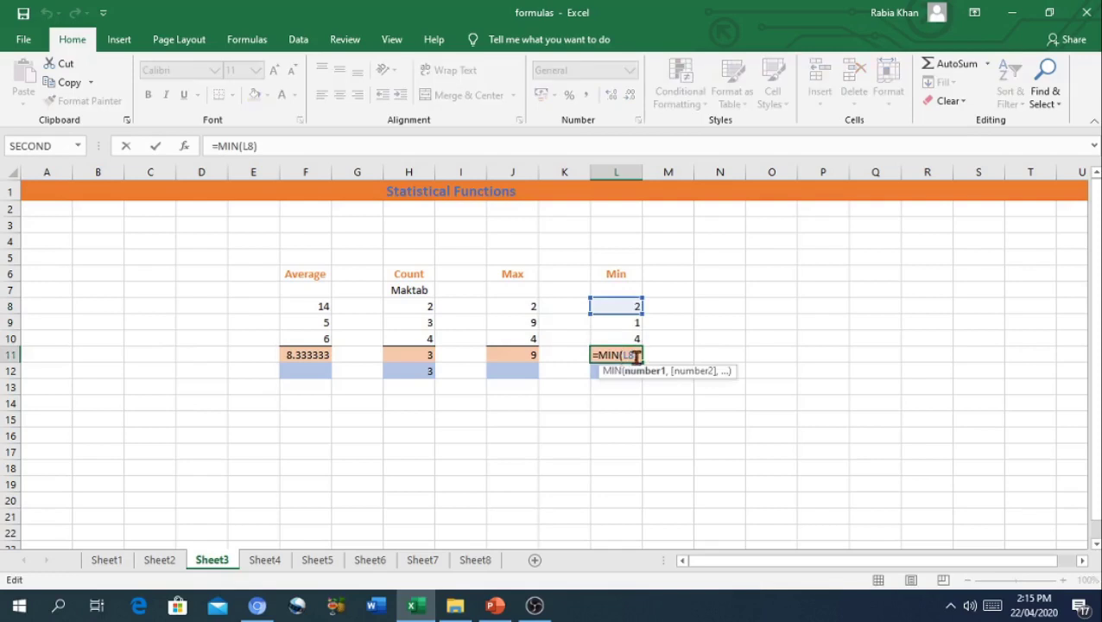
click(637, 356)
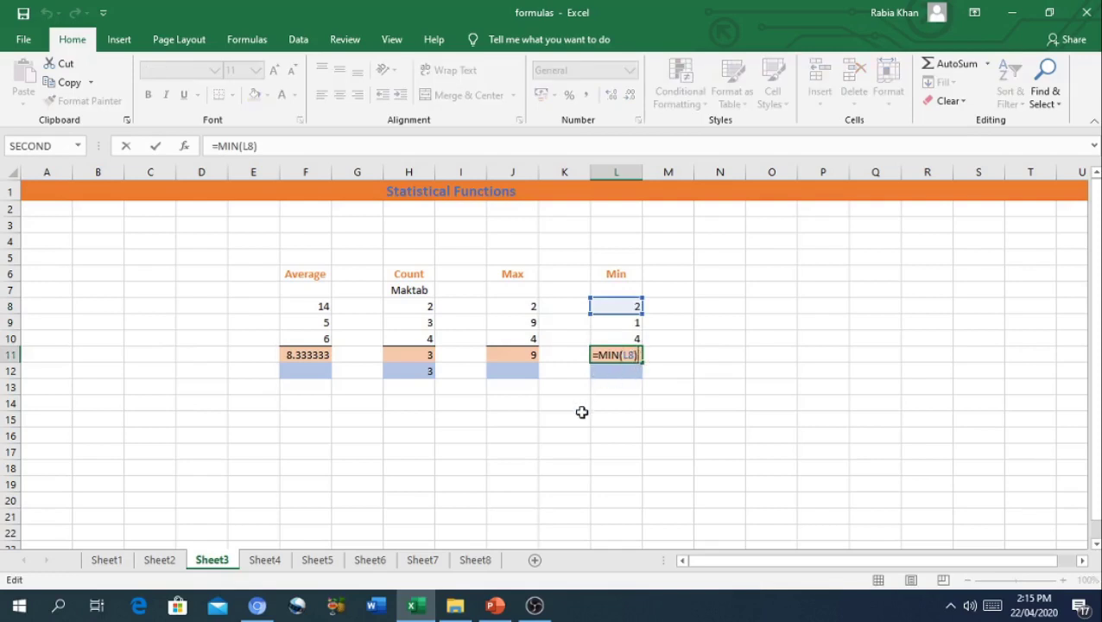
key(Left)
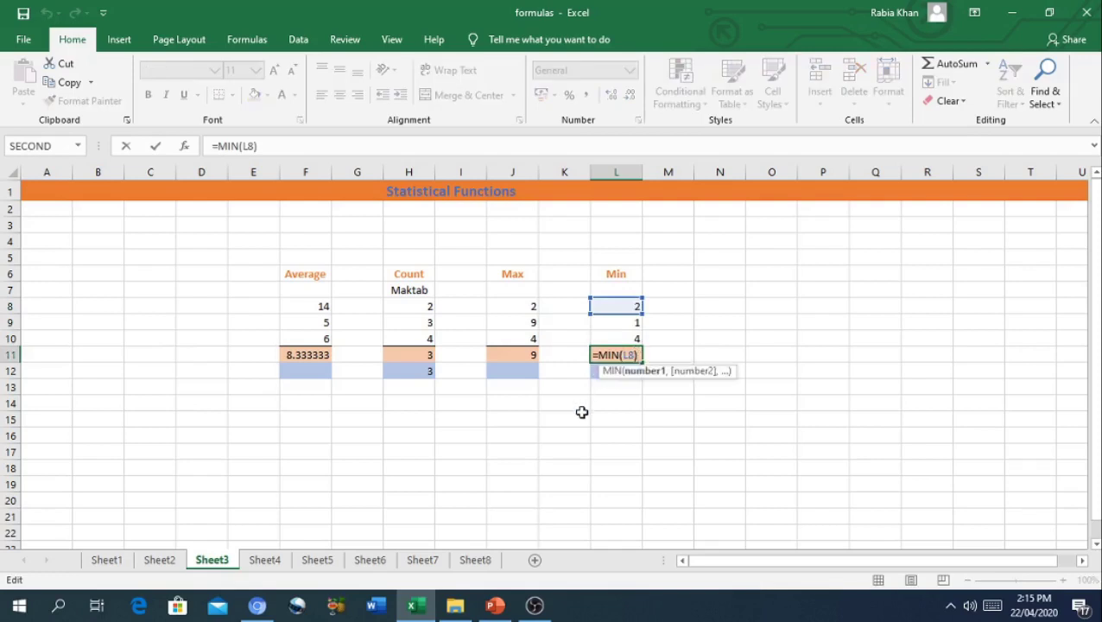
text(,)
click(625, 326)
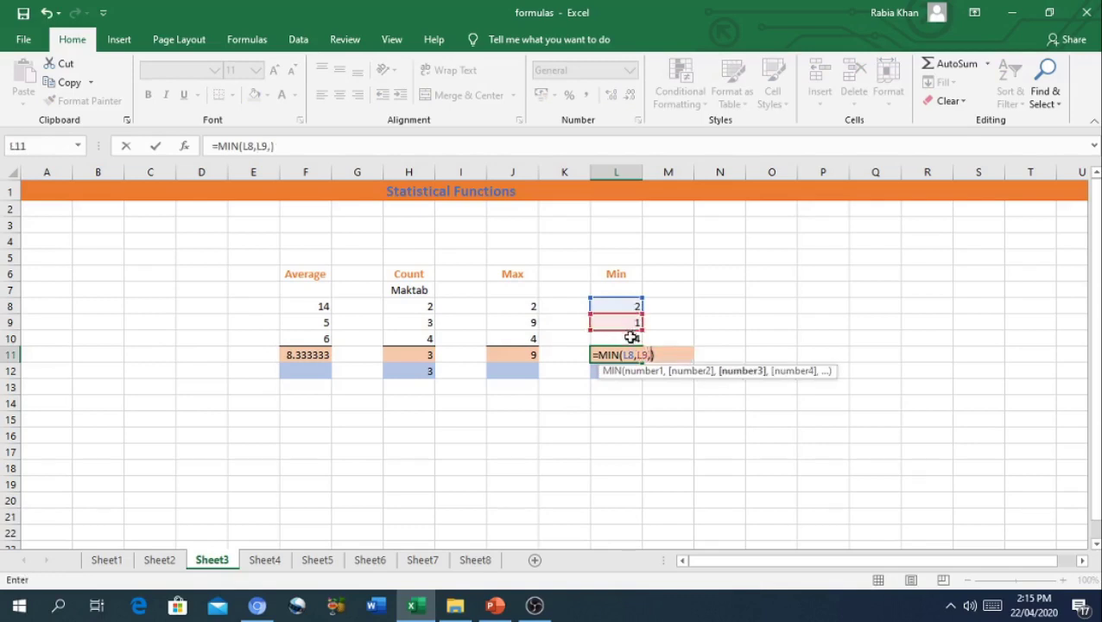
click(633, 342)
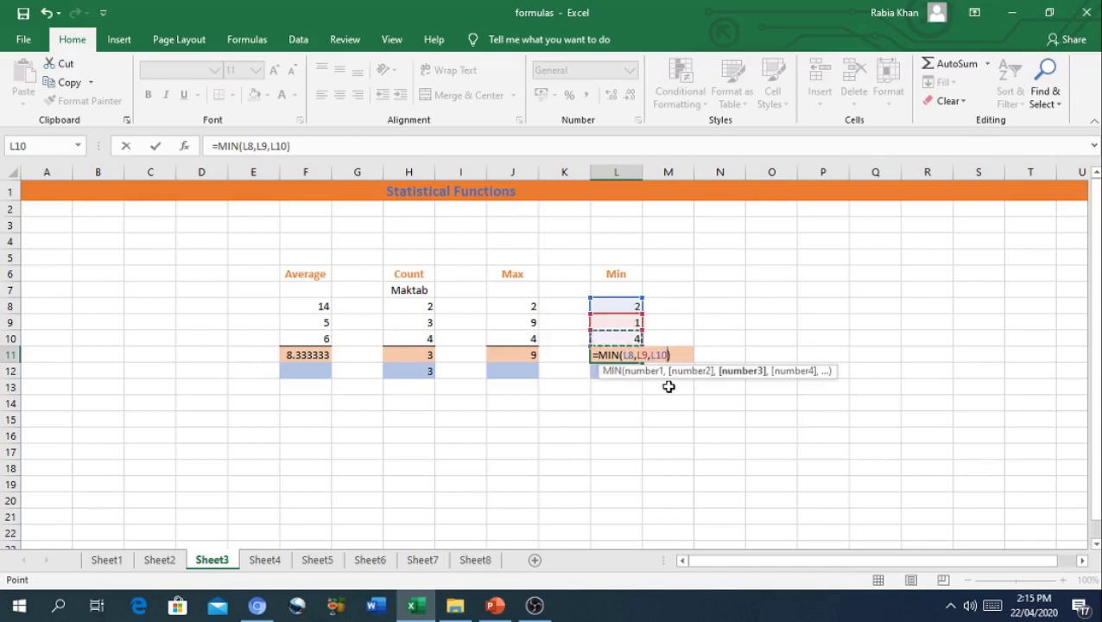
key(Right)
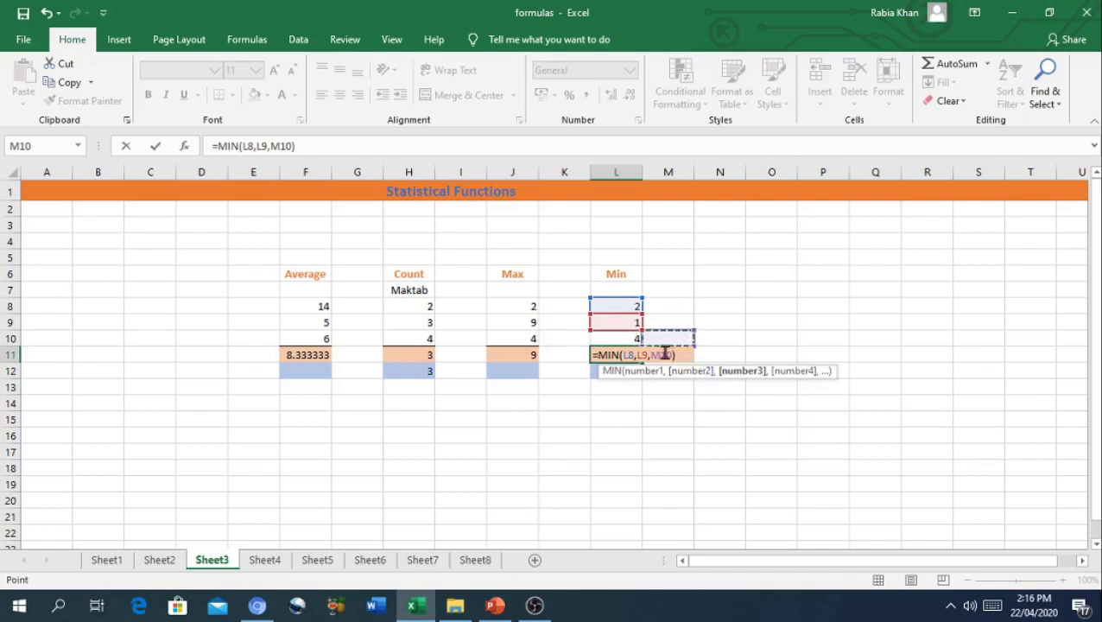
click(626, 340)
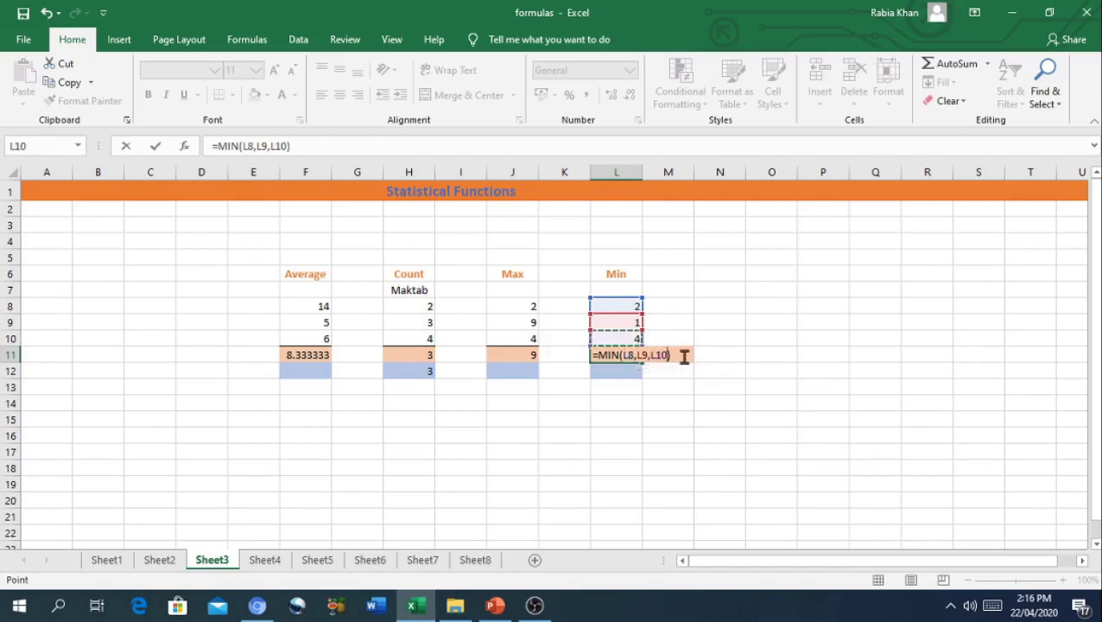
key(Return)
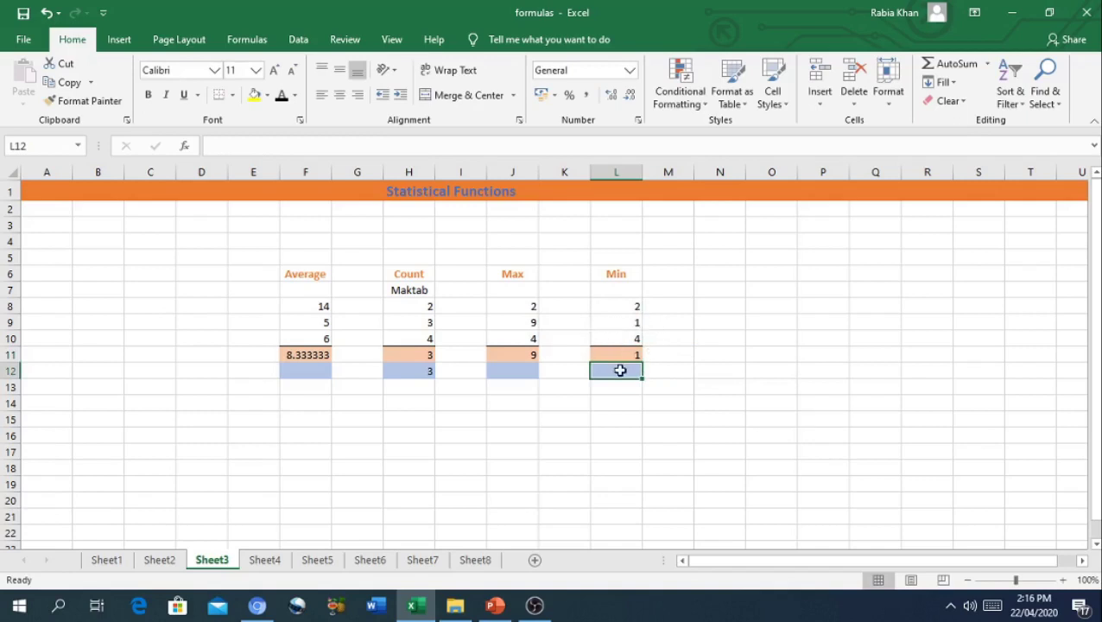
click(249, 40)
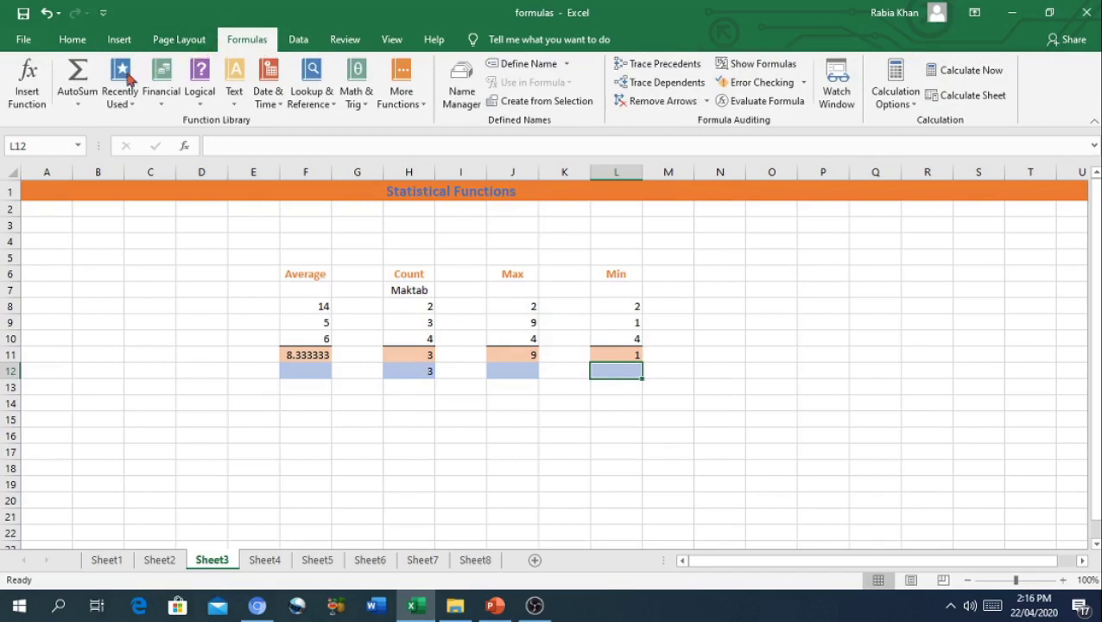
click(78, 106)
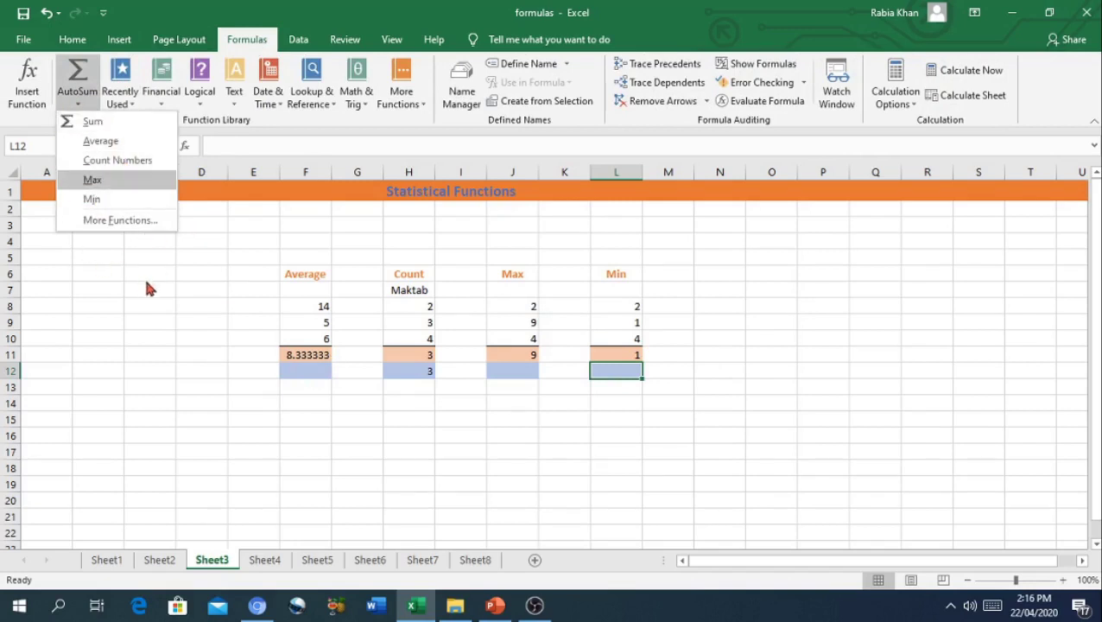
click(303, 374)
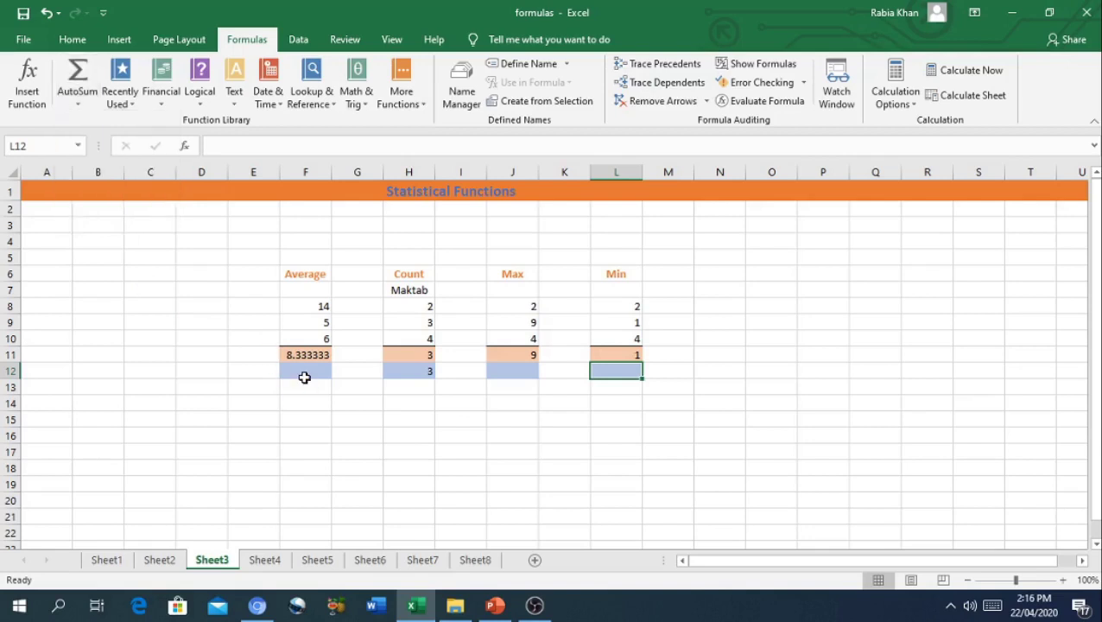
click(72, 41)
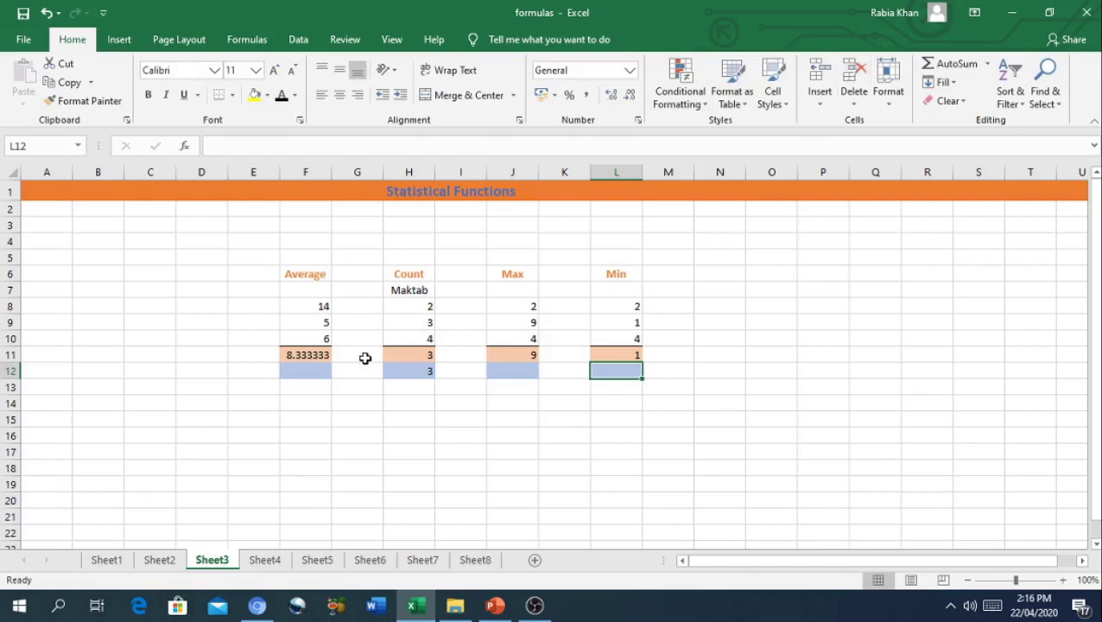
Insert the AutoSum Average of F8:F10, 8.333333, into F12
click(308, 377)
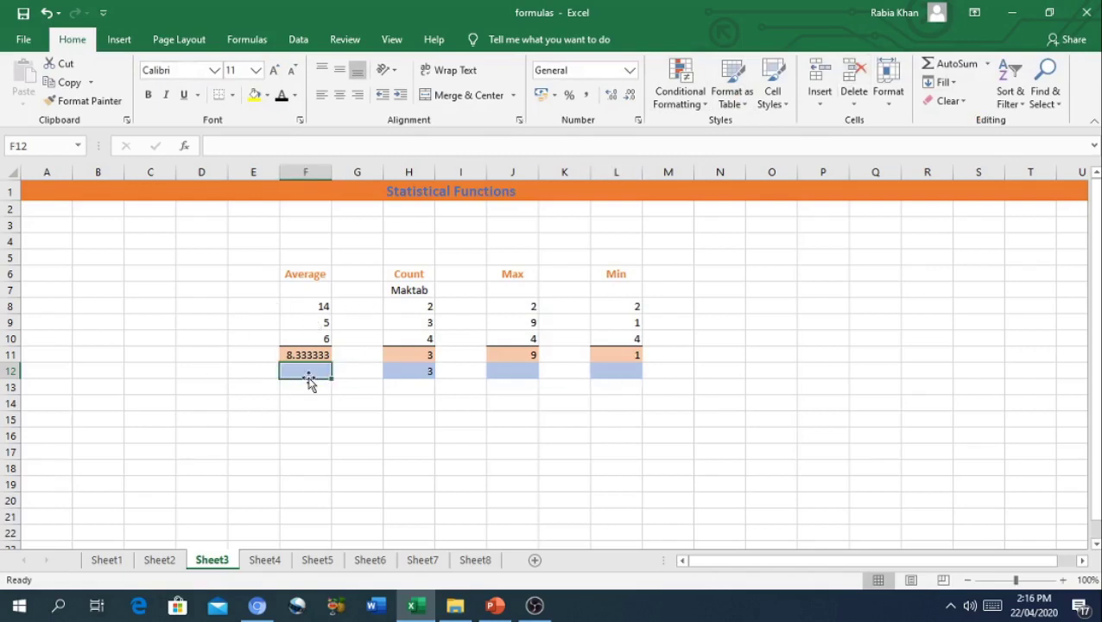
drag(314, 306, 319, 339)
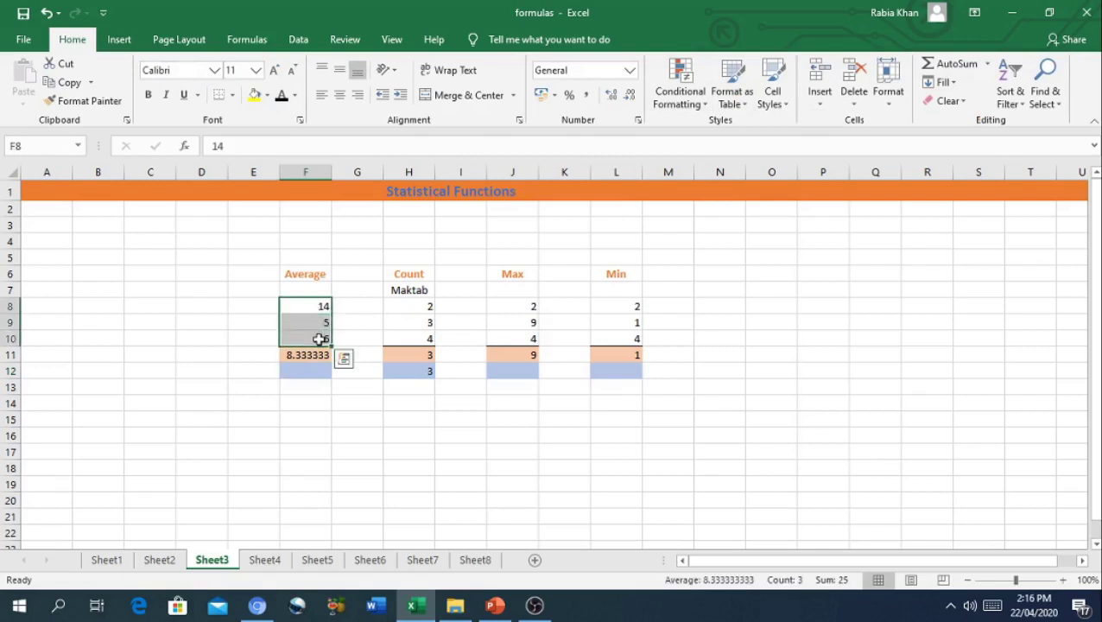
click(988, 66)
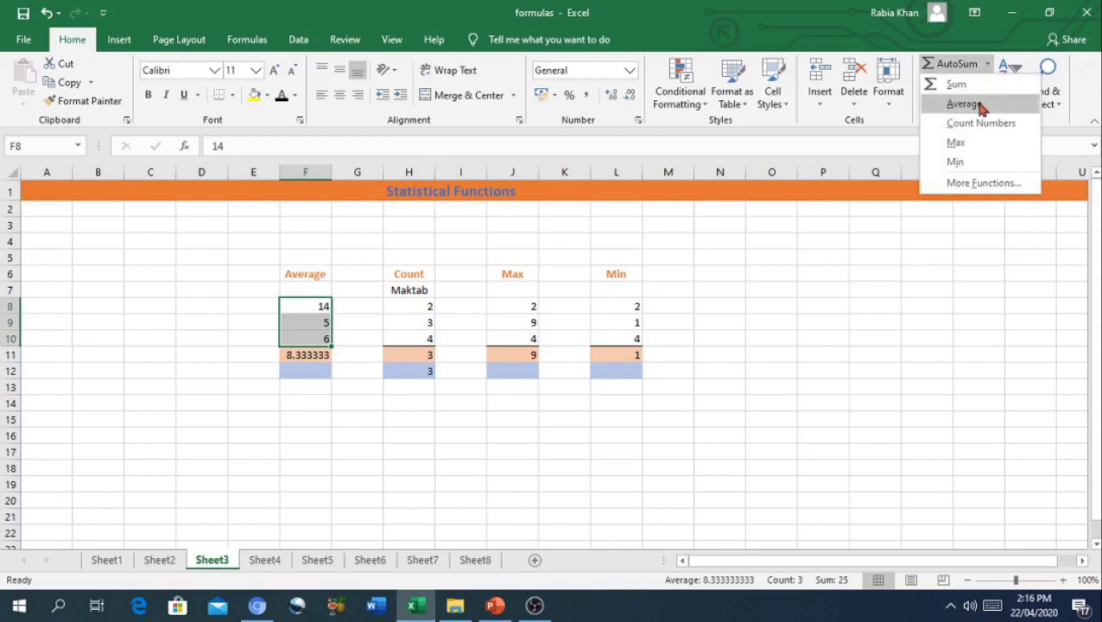
click(982, 105)
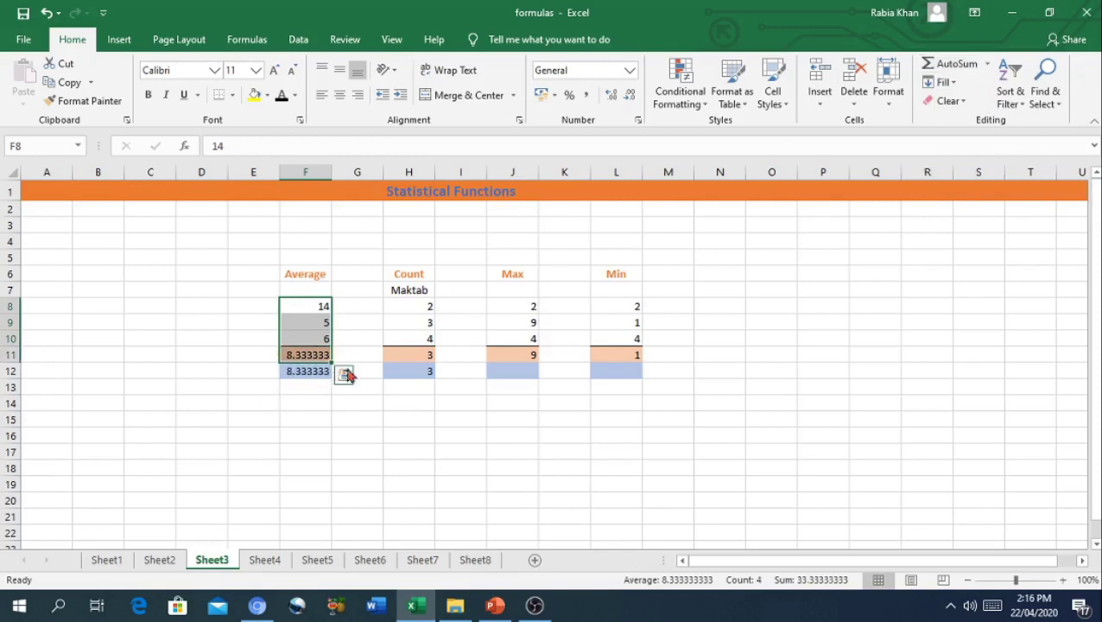
click(403, 304)
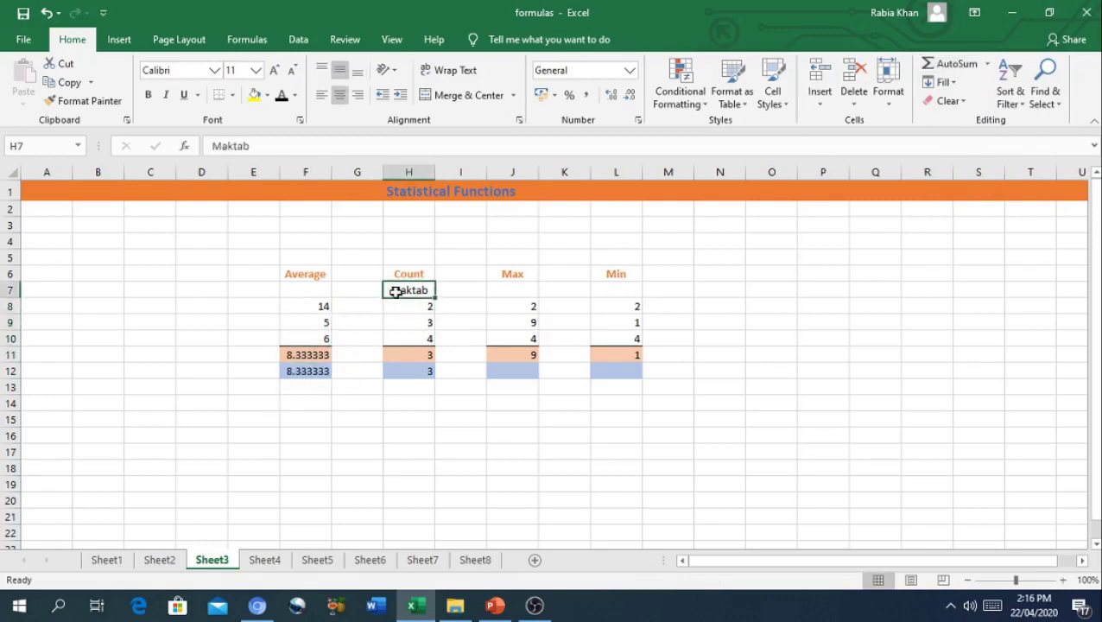
Add an AutoSum Count Numbers total of H7:H10, giving 3, below the Count column
drag(396, 292, 402, 340)
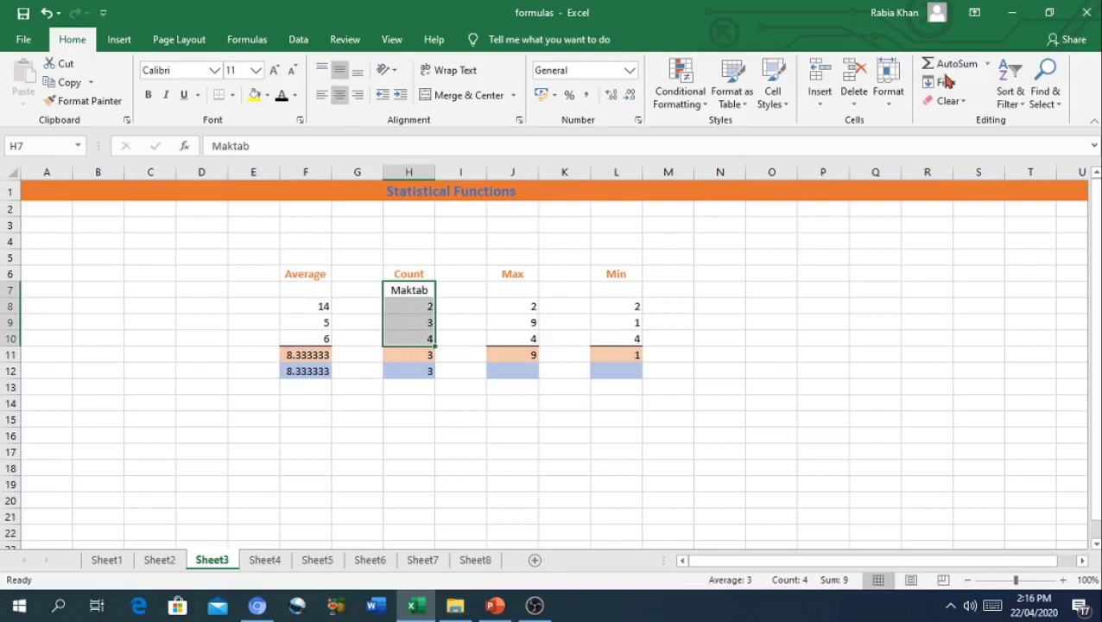
click(988, 66)
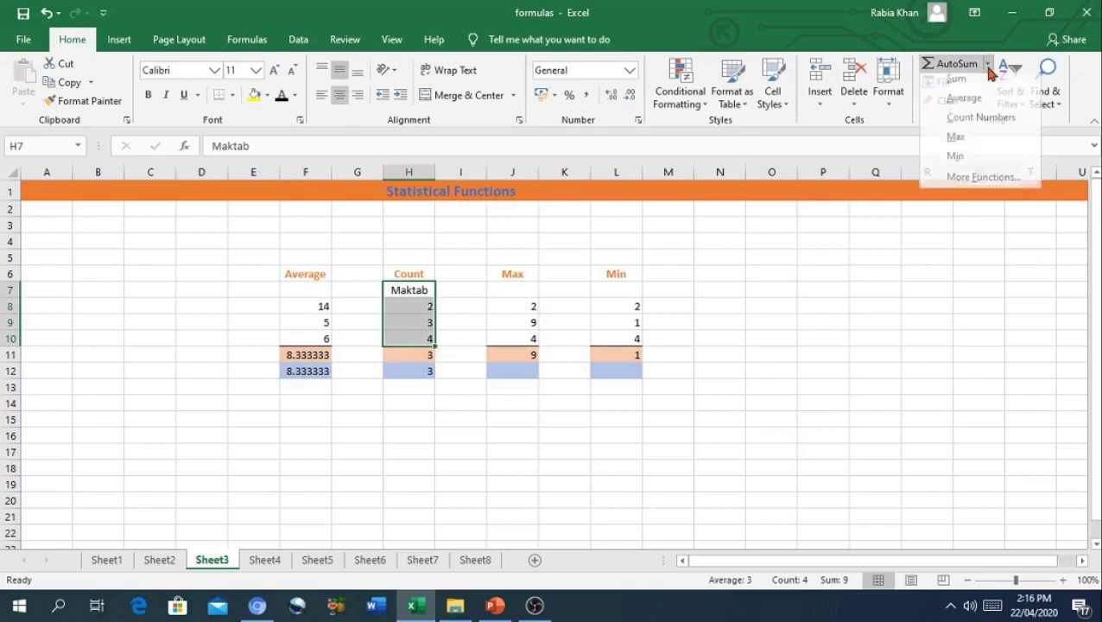
click(967, 117)
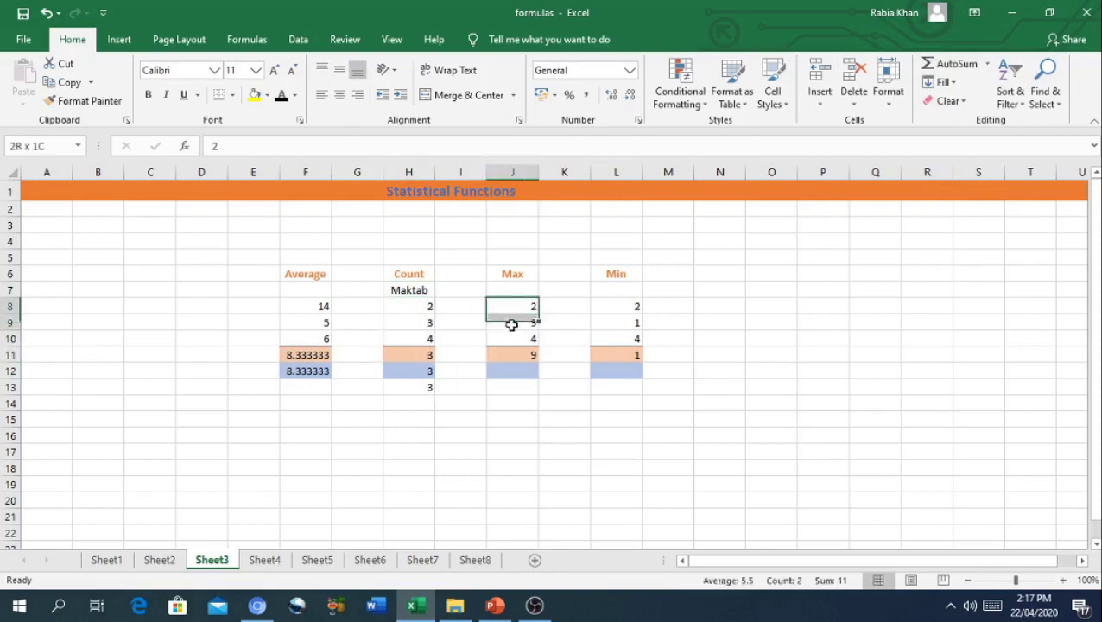
Add the AutoSum maximum of J8:J10, 9, in J12 and check its formula
drag(507, 312, 514, 338)
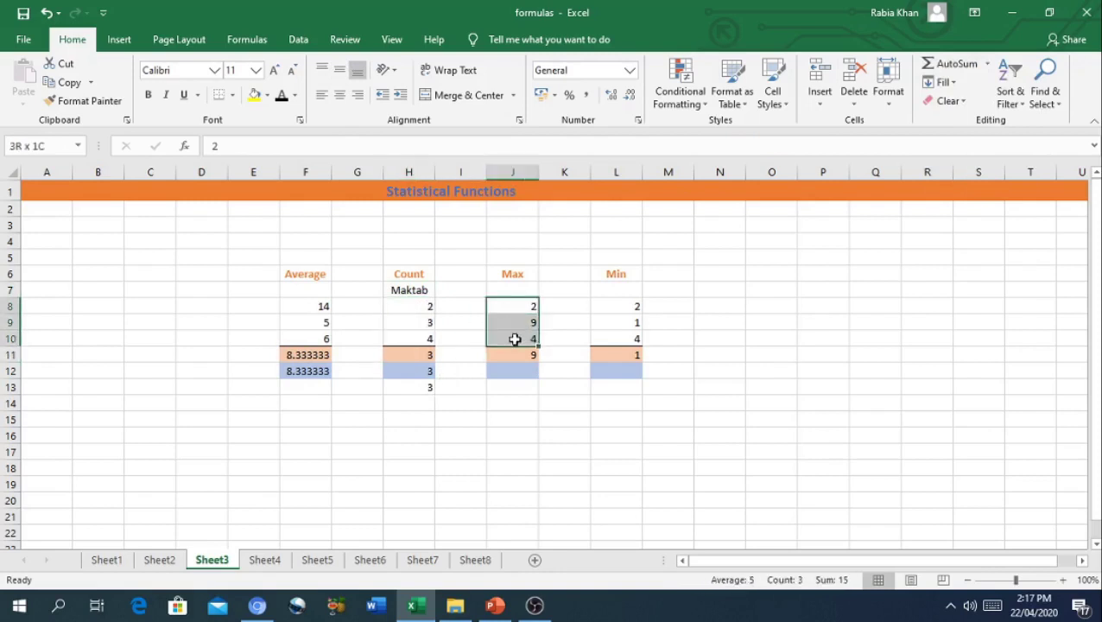
click(987, 65)
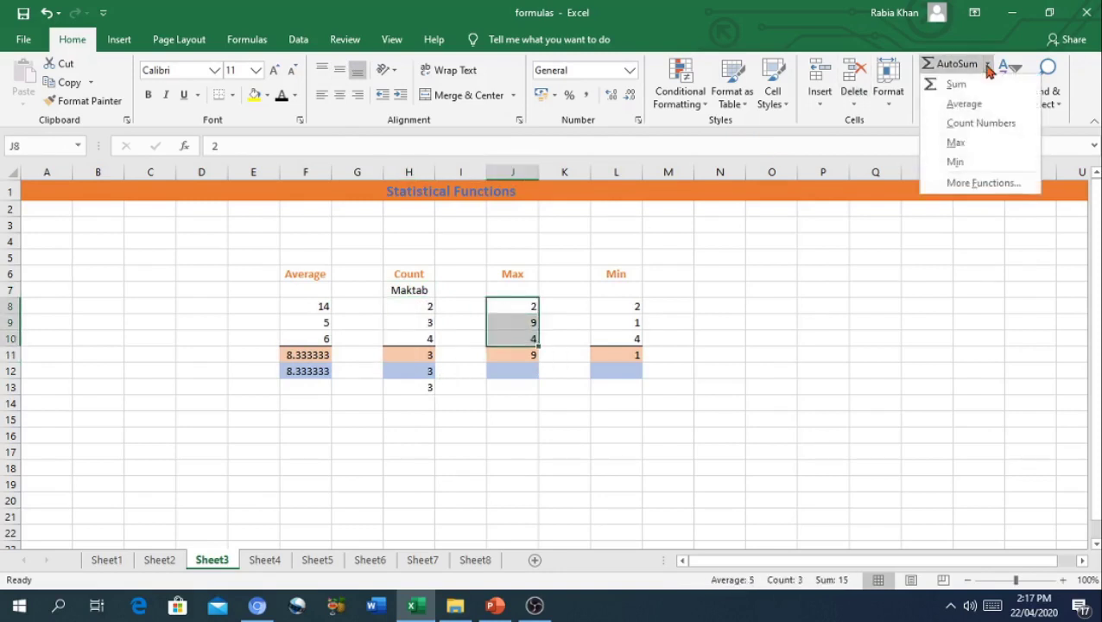
click(960, 142)
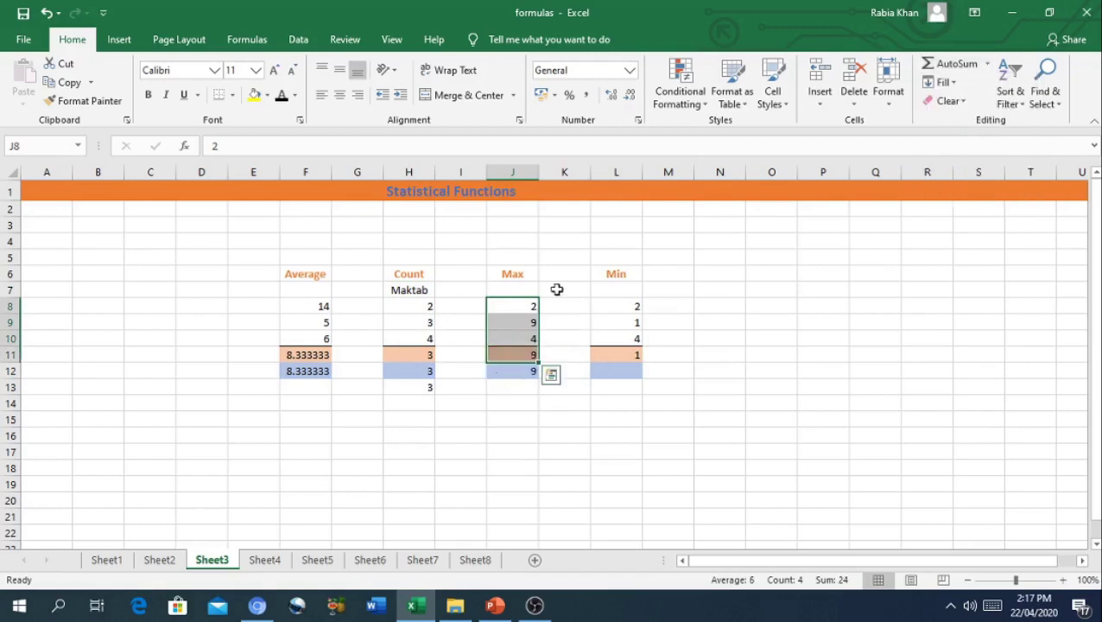
click(527, 375)
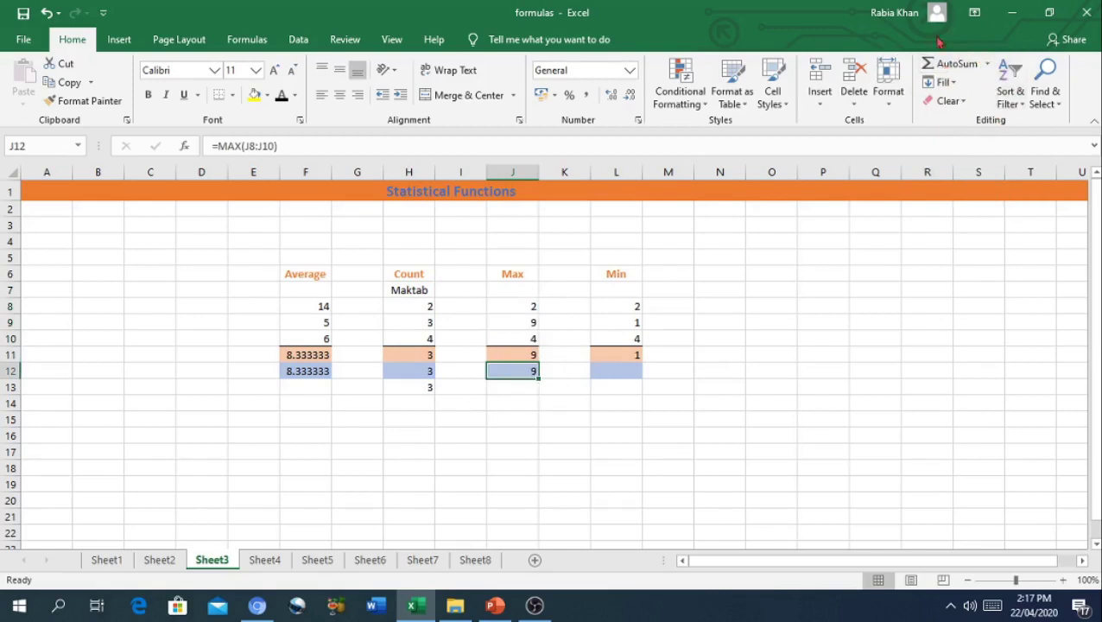
Check the average formula in F11 and show the Formulas tab's function library
click(328, 359)
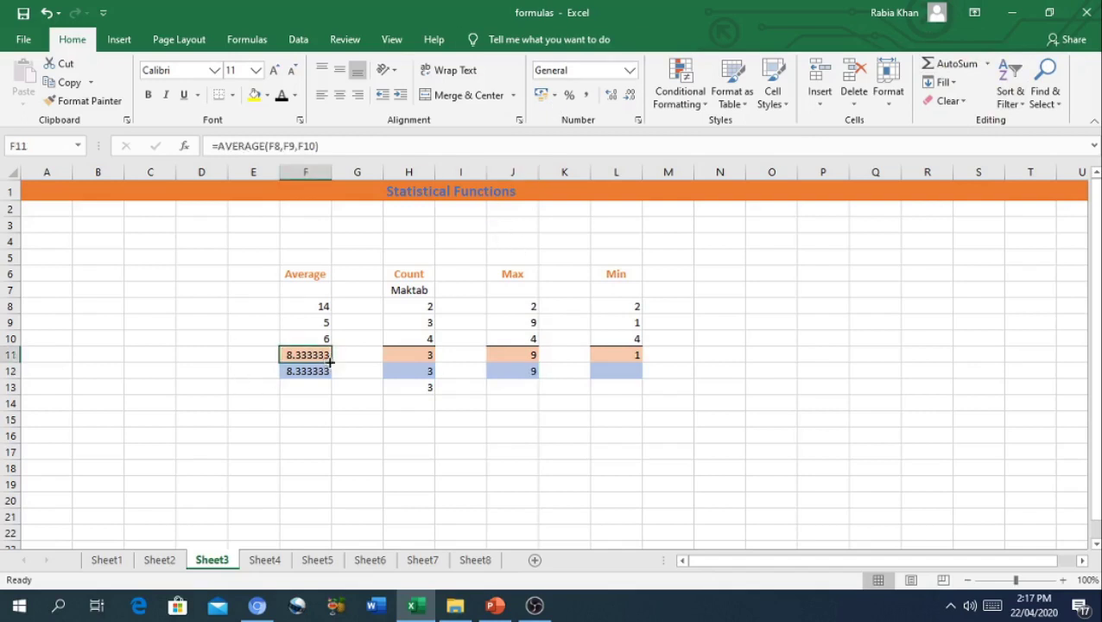
click(246, 40)
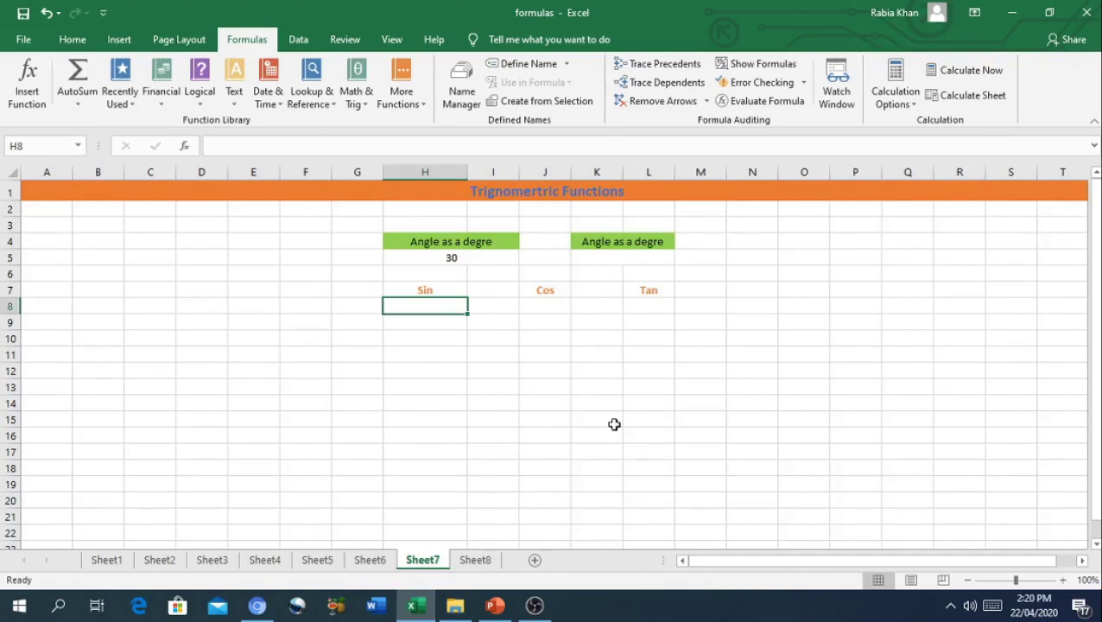
Enter =RADIANS(H5) in K5, converting the 30° angle to 0.523598776
click(604, 258)
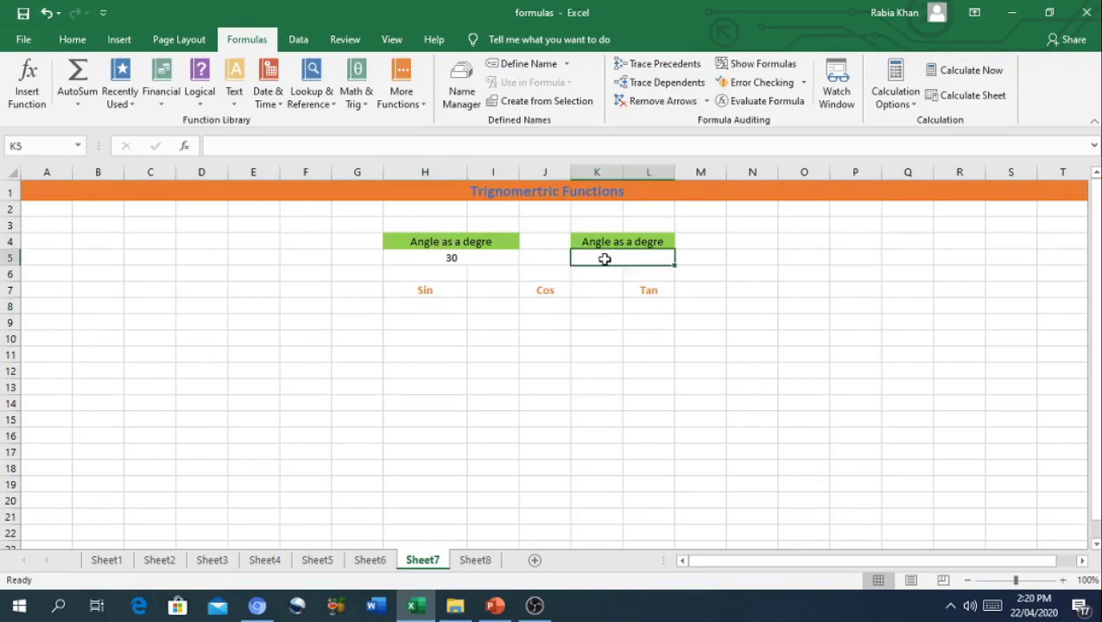
text(=)
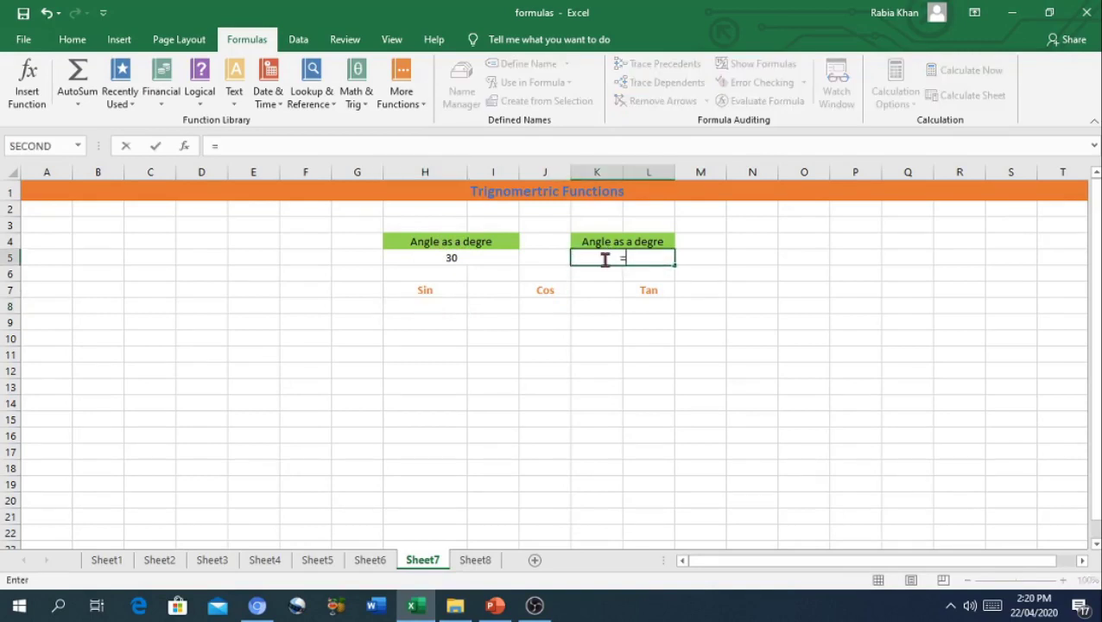
text(radi)
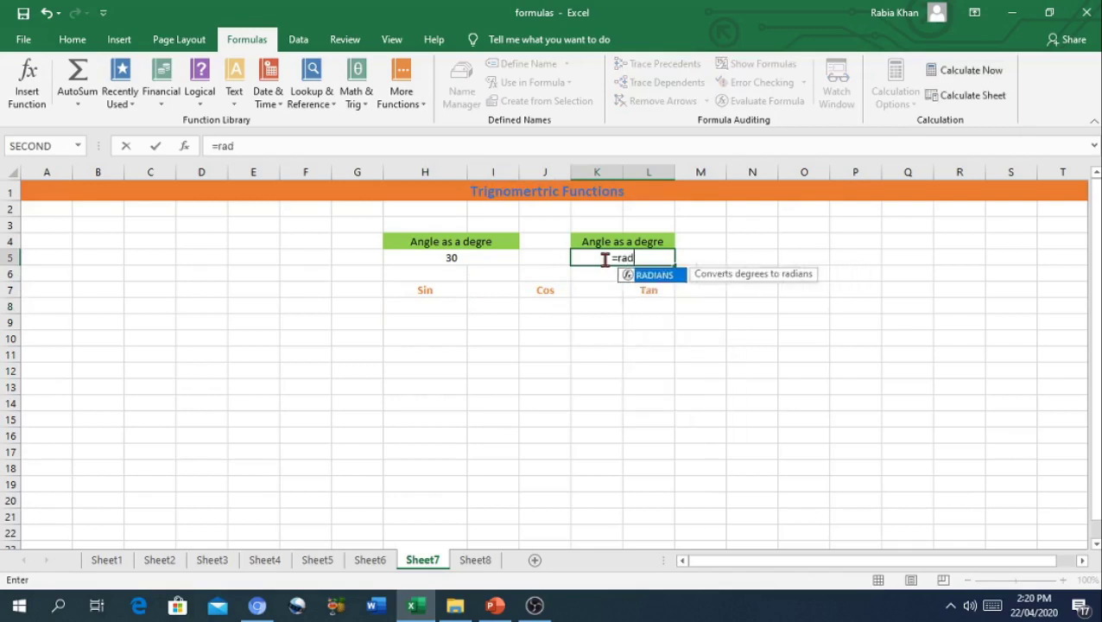
text(a)
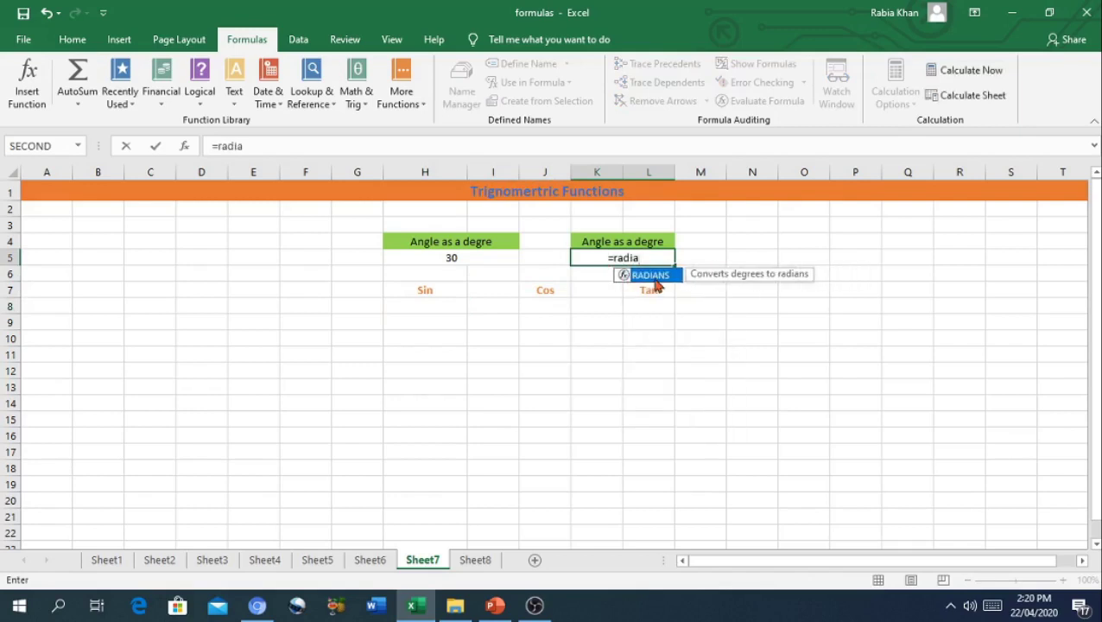
double_click(653, 278)
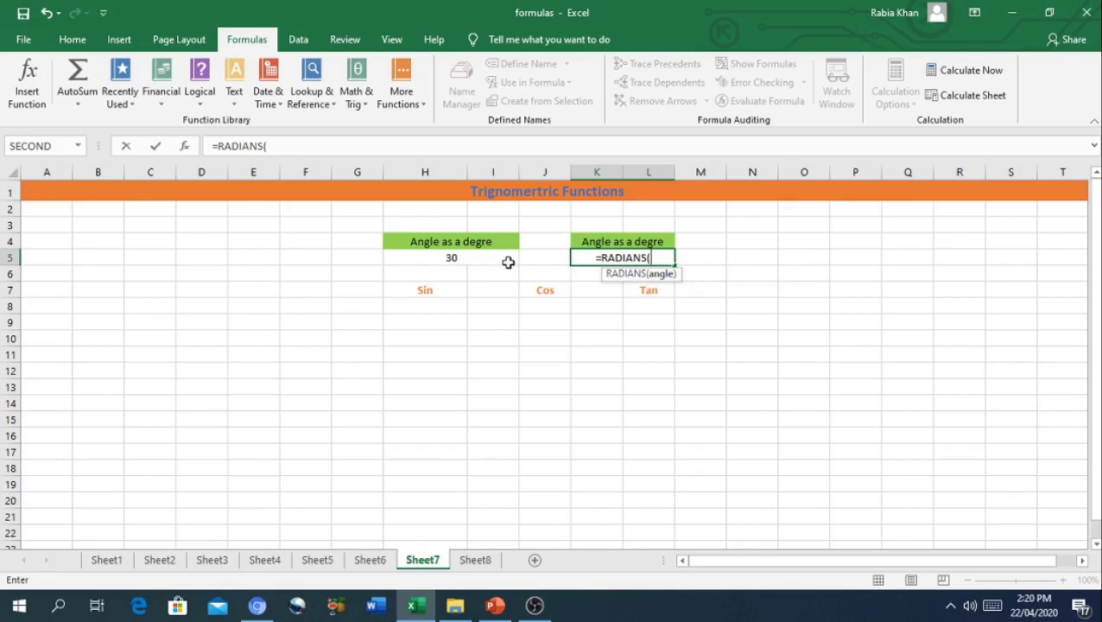
click(457, 257)
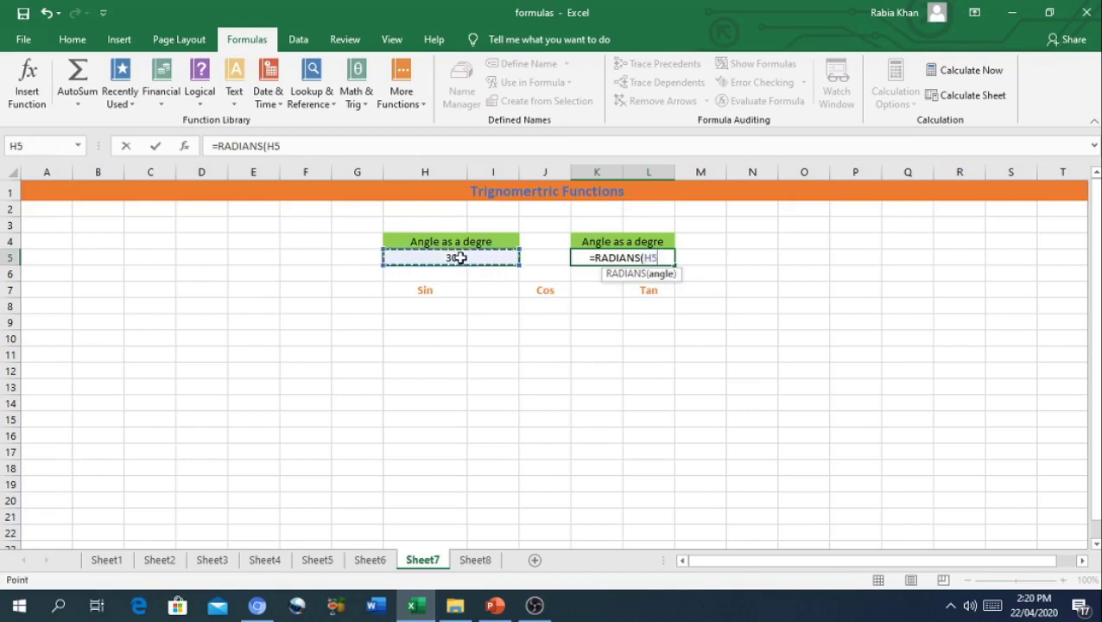
text())
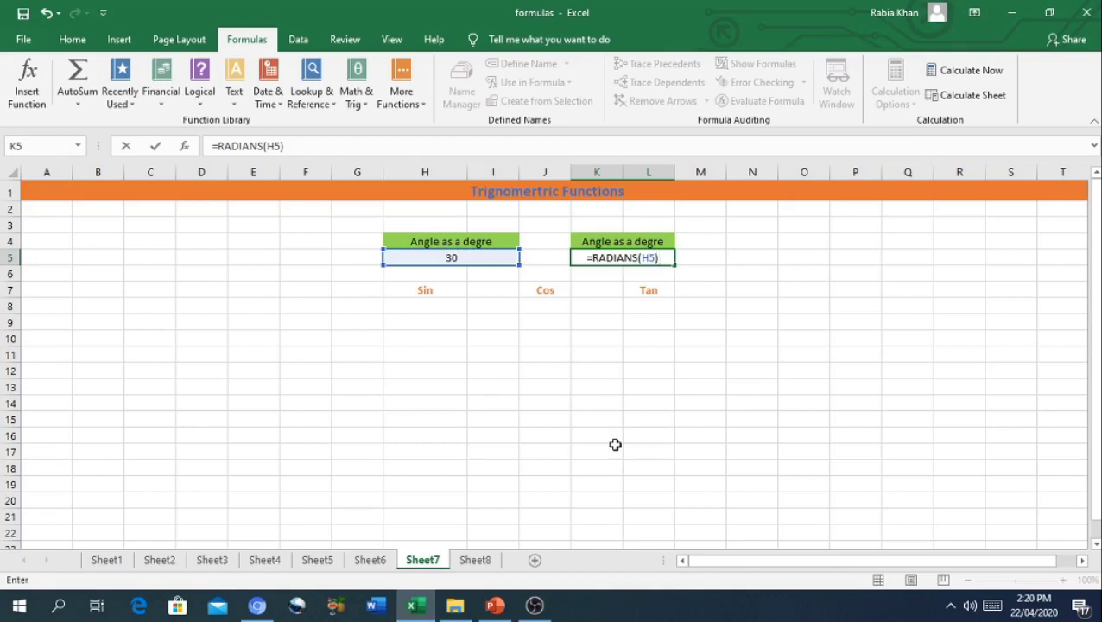
key(Return)
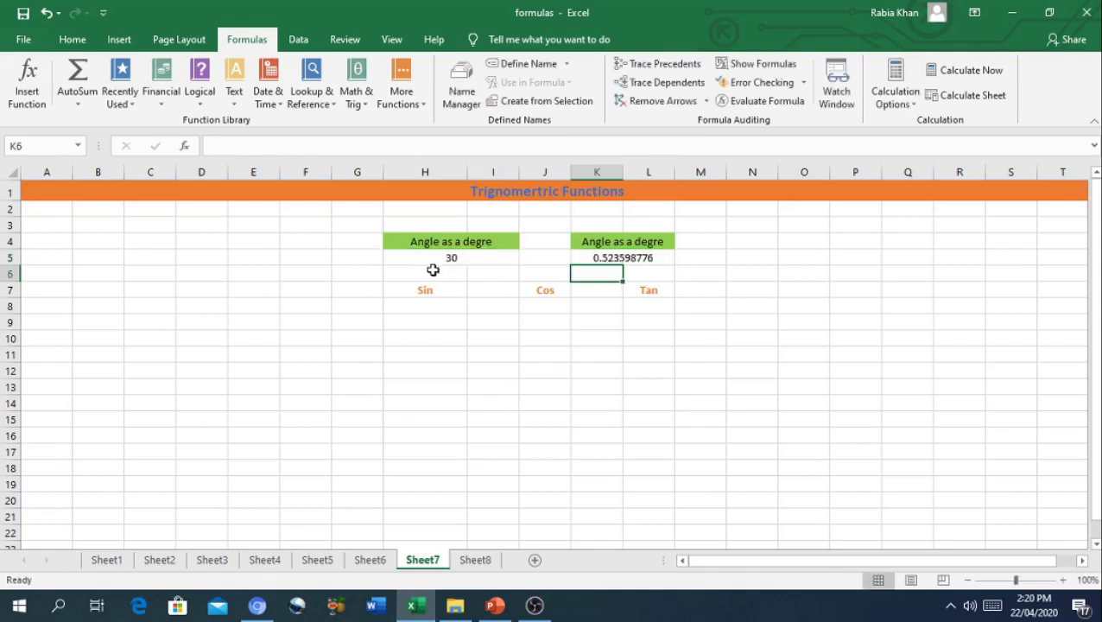
click(620, 258)
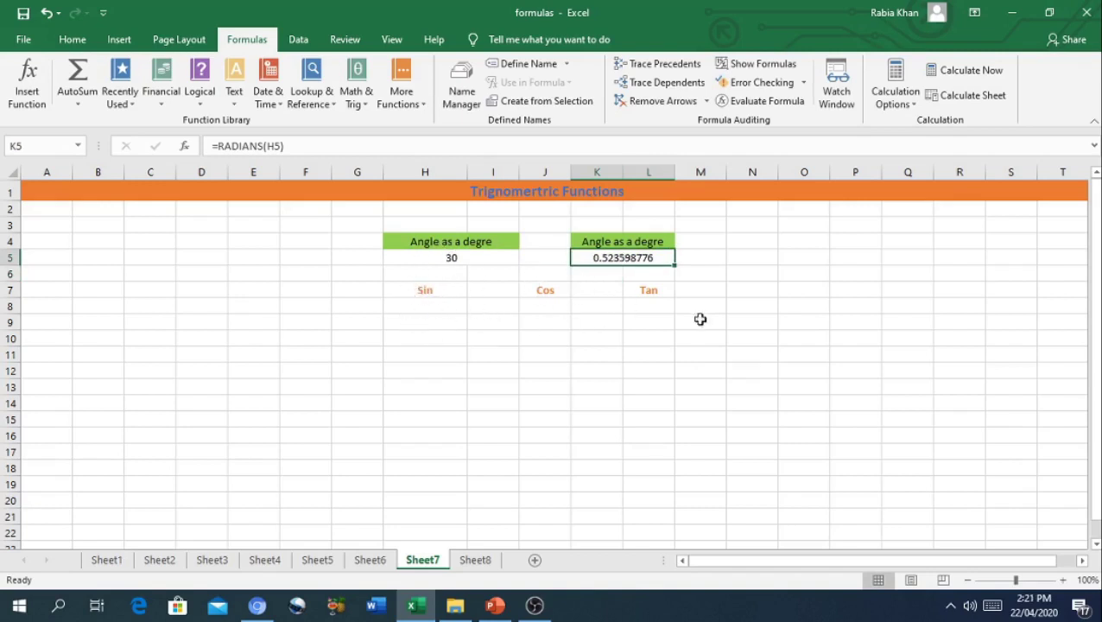
Enter =SIN(H5) in H8 under Sin, giving -0.988031624
click(415, 312)
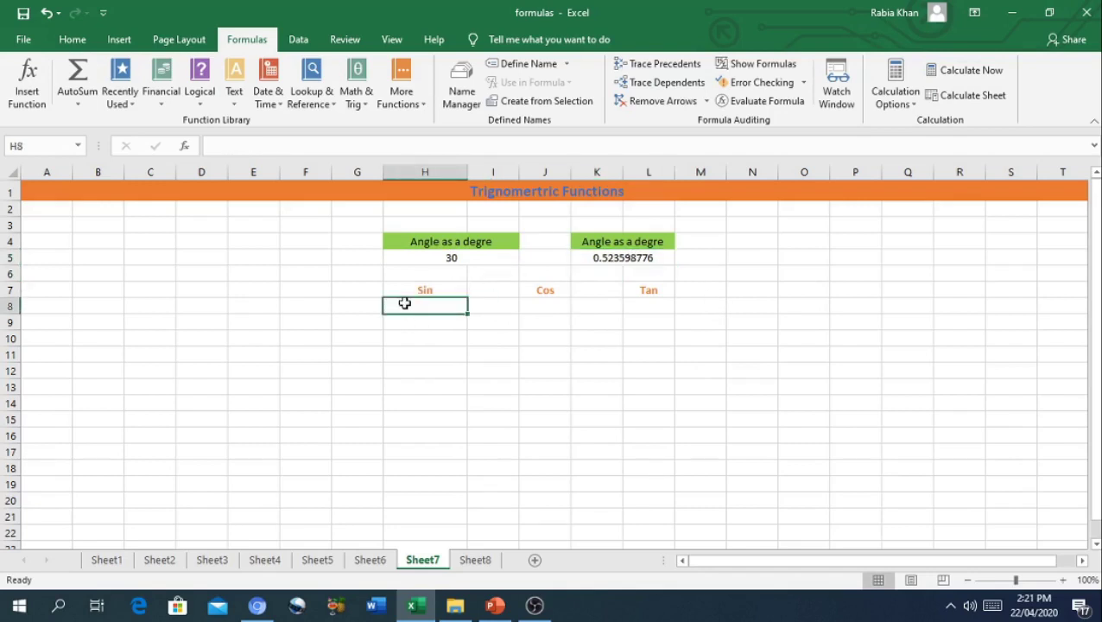
text(=S)
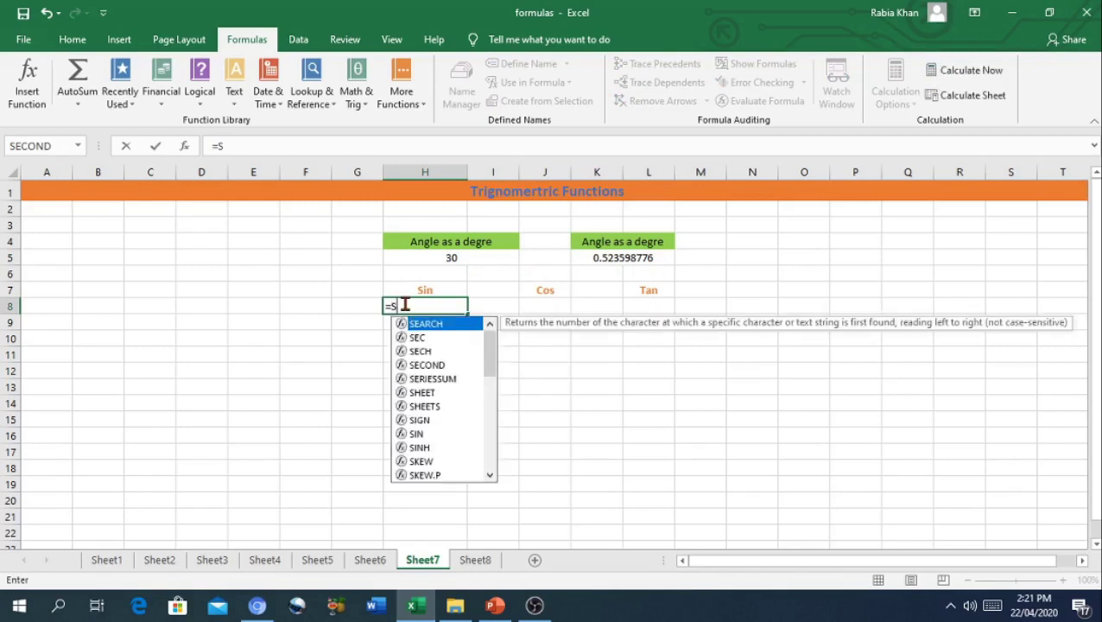
text(in)
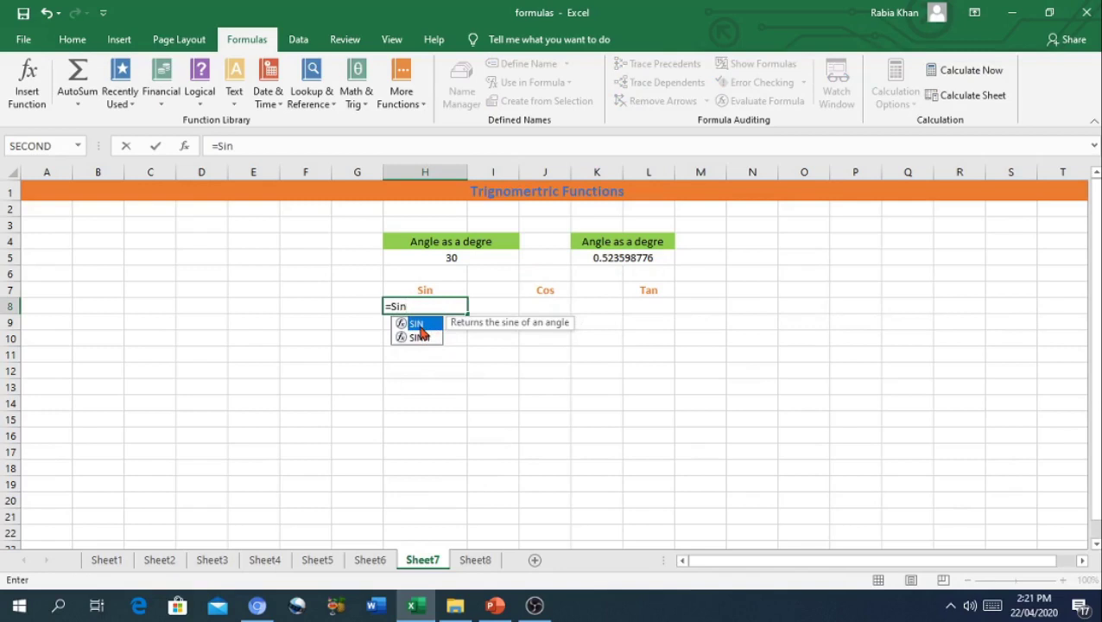
double_click(419, 328)
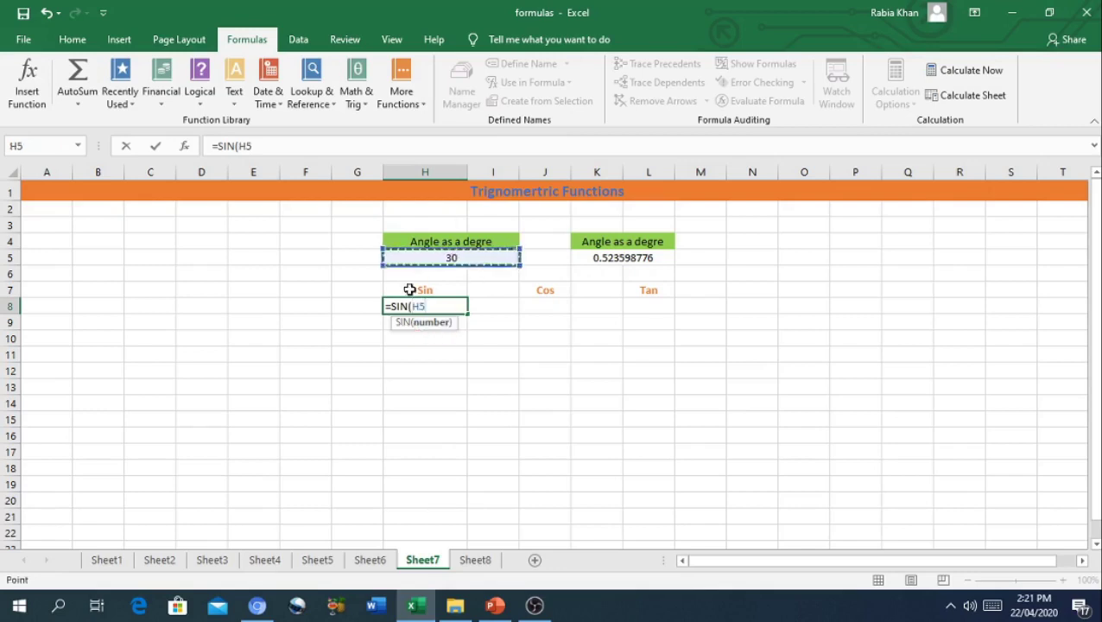
text())
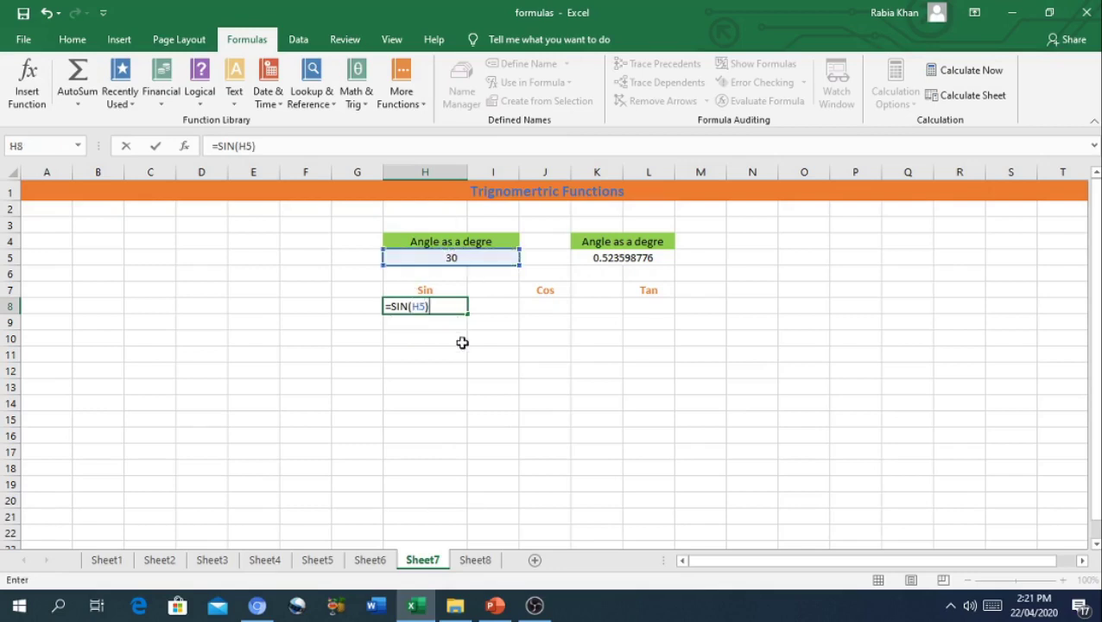
key(Return)
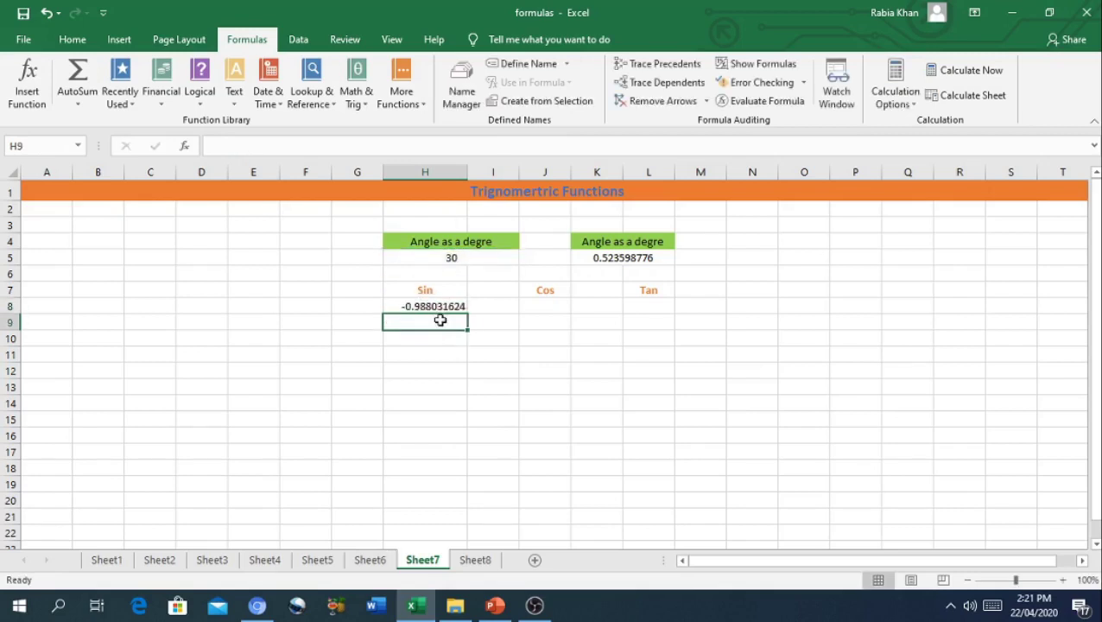
Enter =SIN(K5) in H9, giving 0.5 for the radian angle
double_click(437, 322)
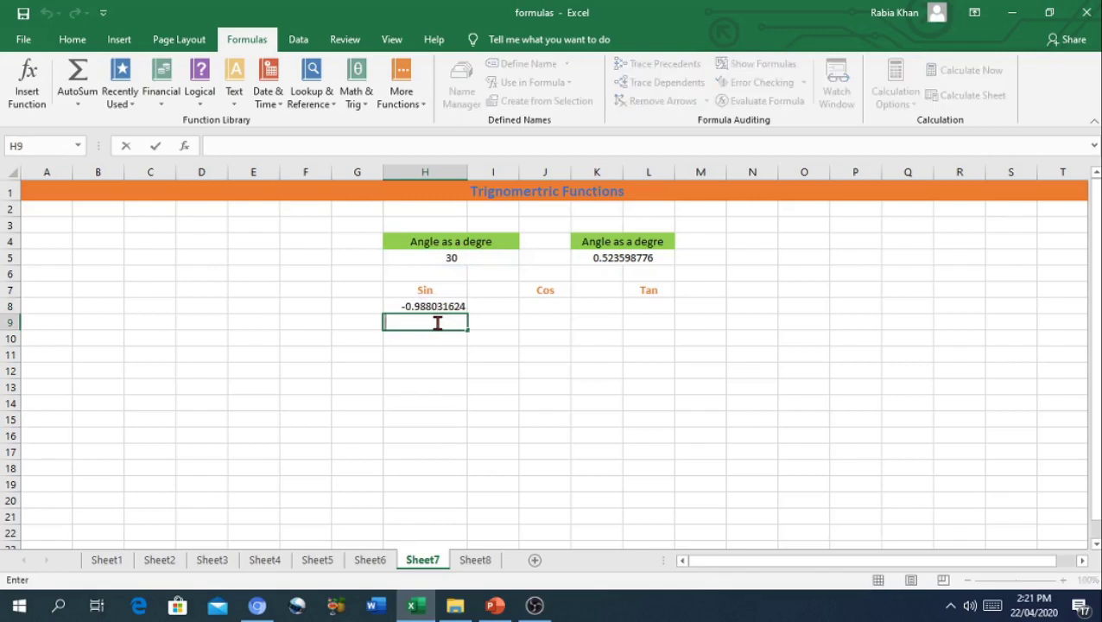
text(=)
text(SIN)
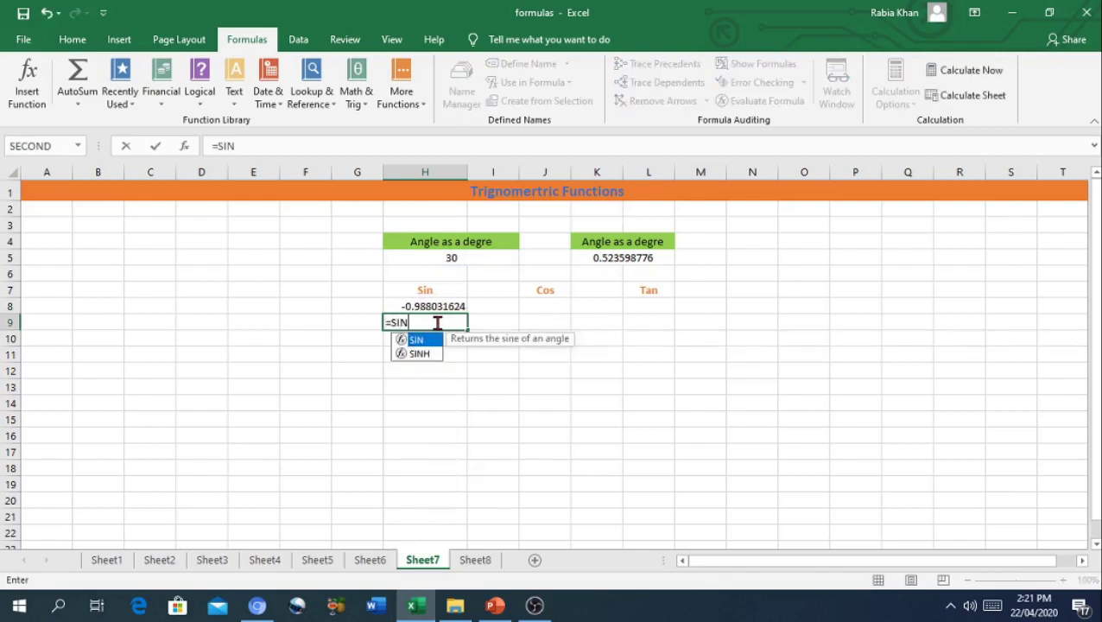
double_click(417, 339)
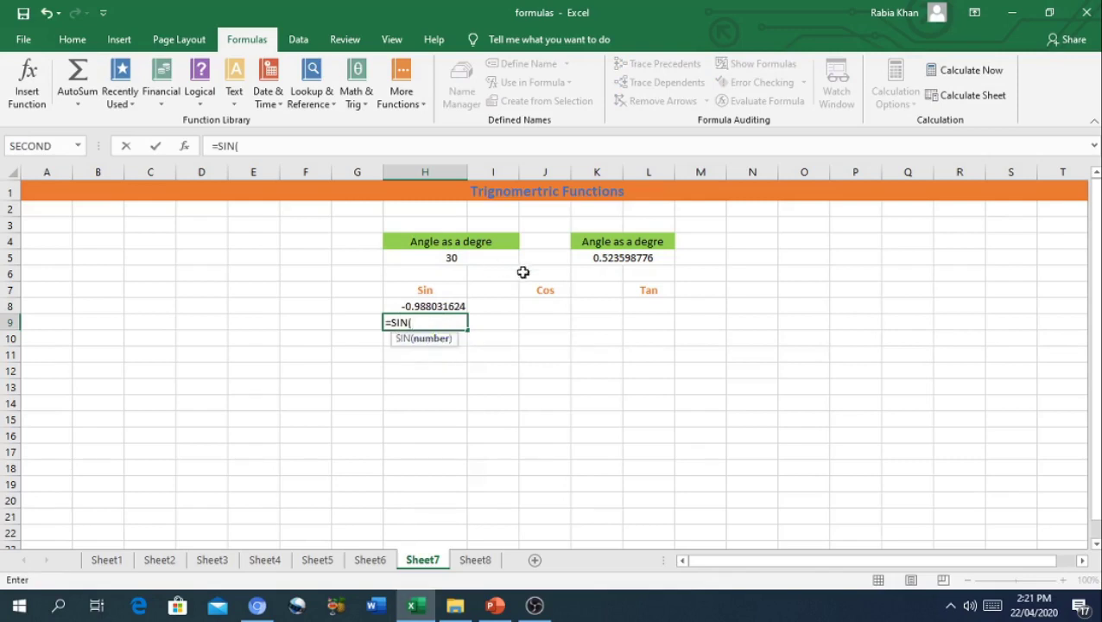
click(617, 262)
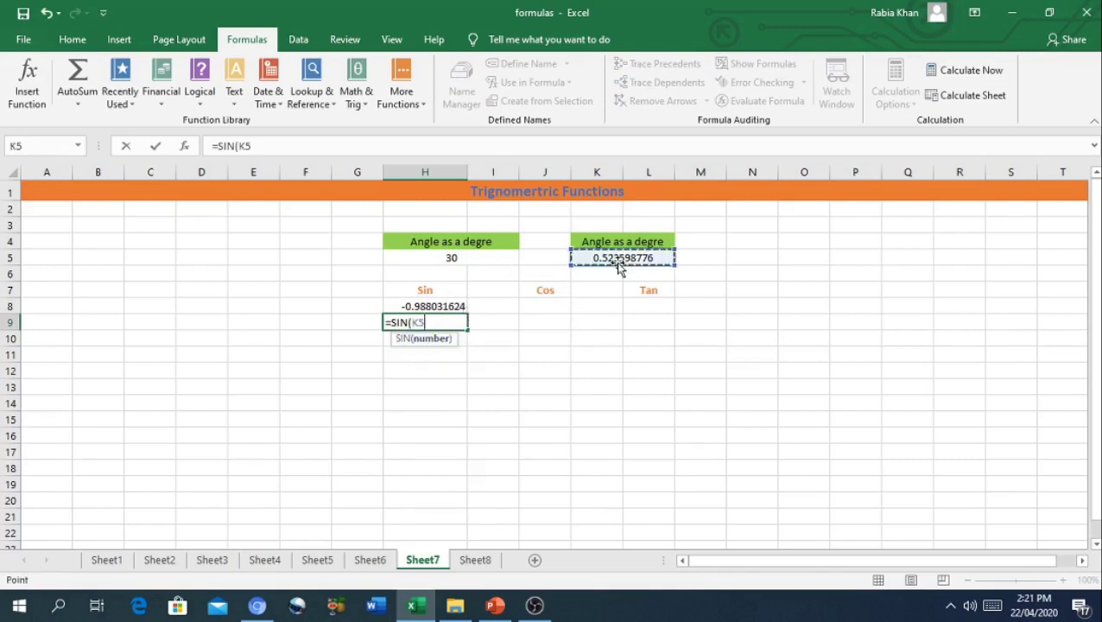
text())
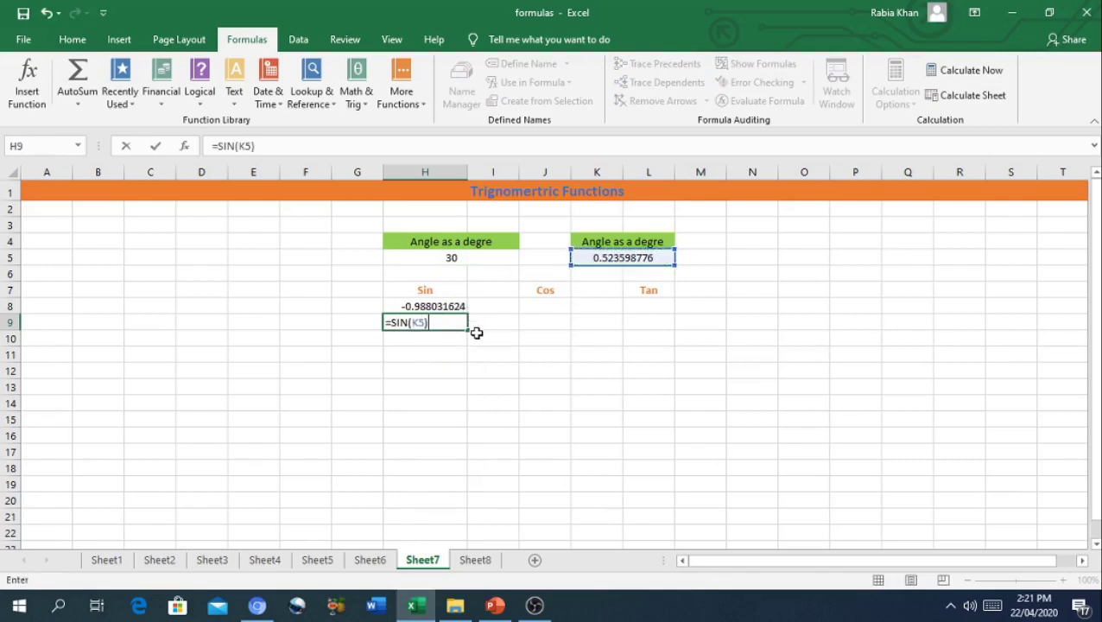
key(Return)
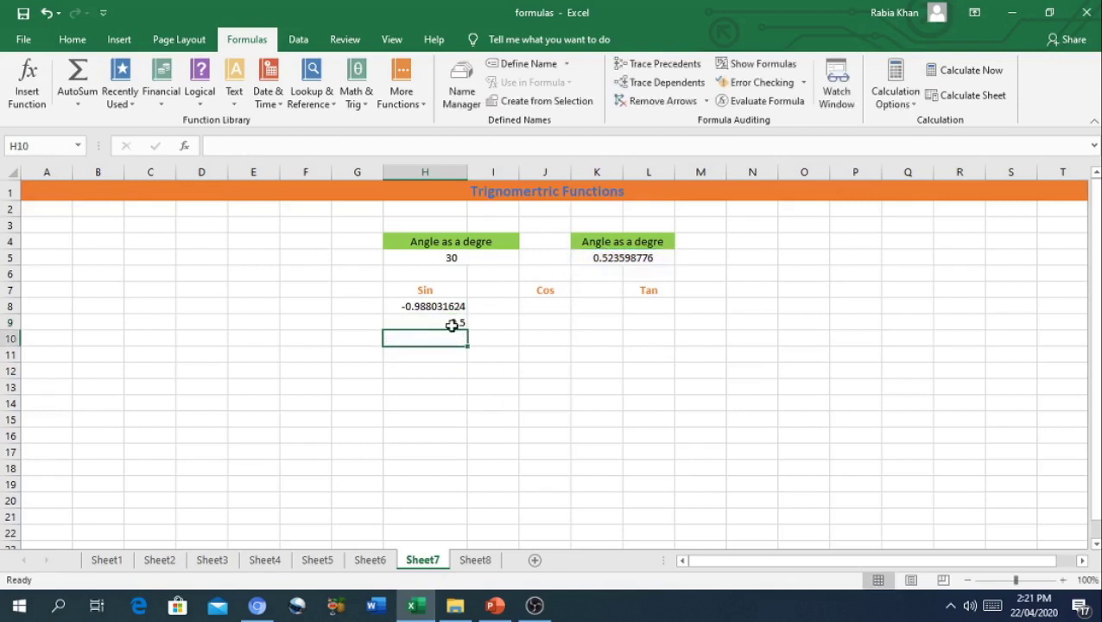
click(452, 324)
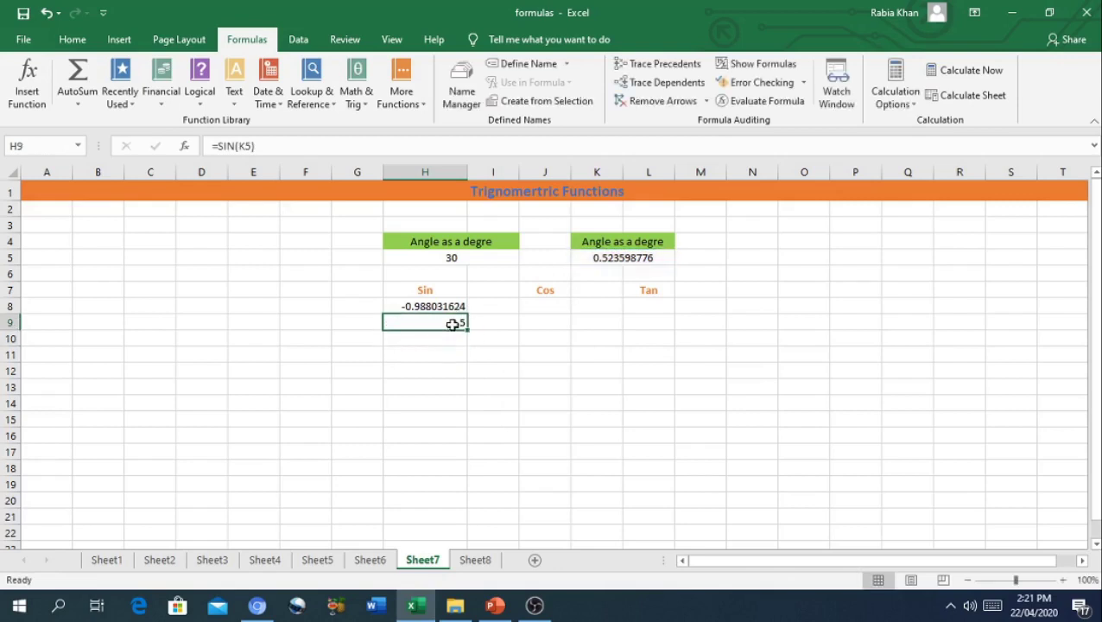
Enter =COS(H5) in J8 under Cos, giving 0.154251
click(544, 309)
text(=)
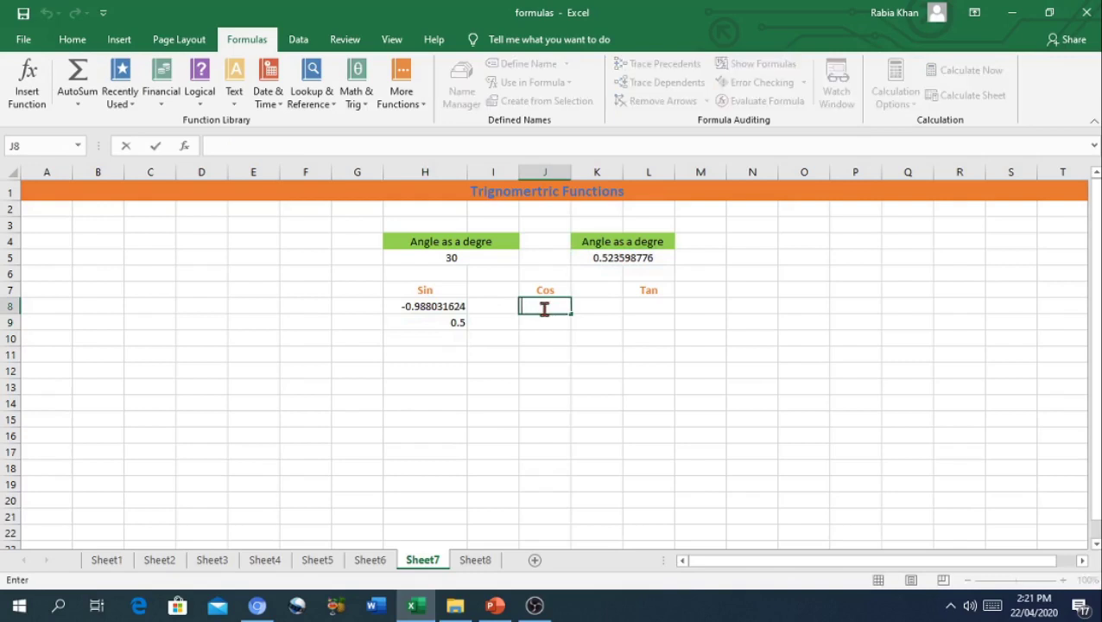
text(COS)
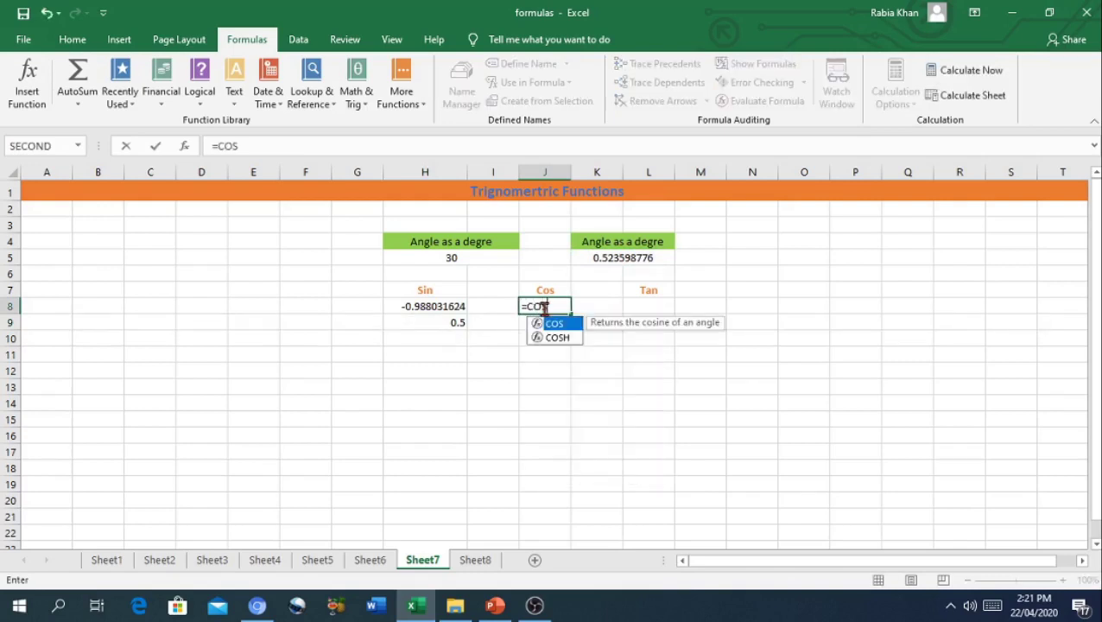
text(()
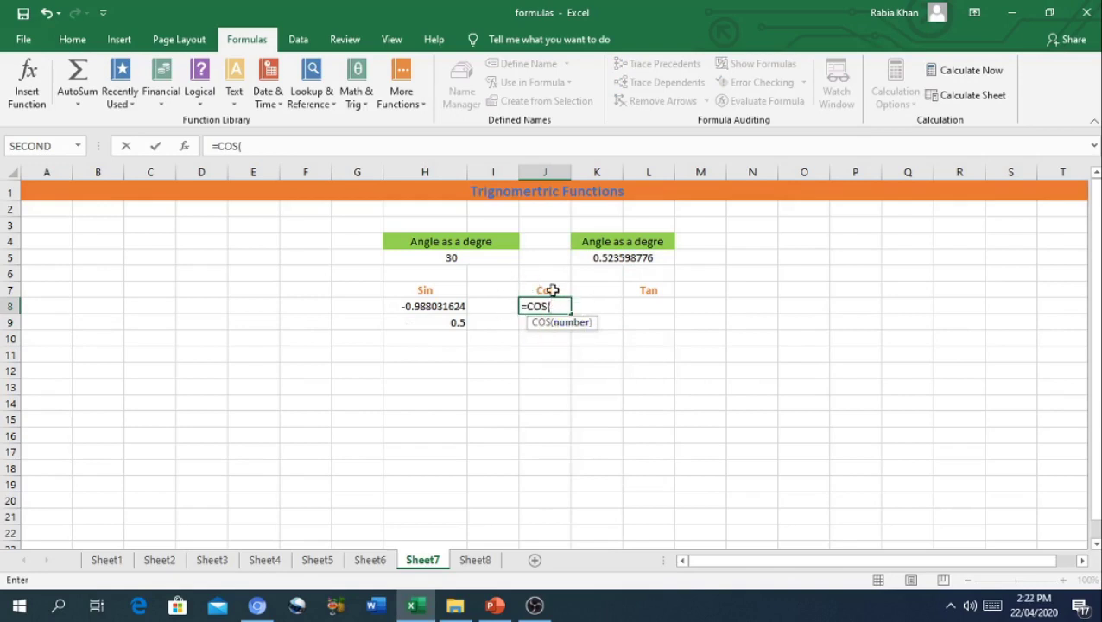
click(463, 261)
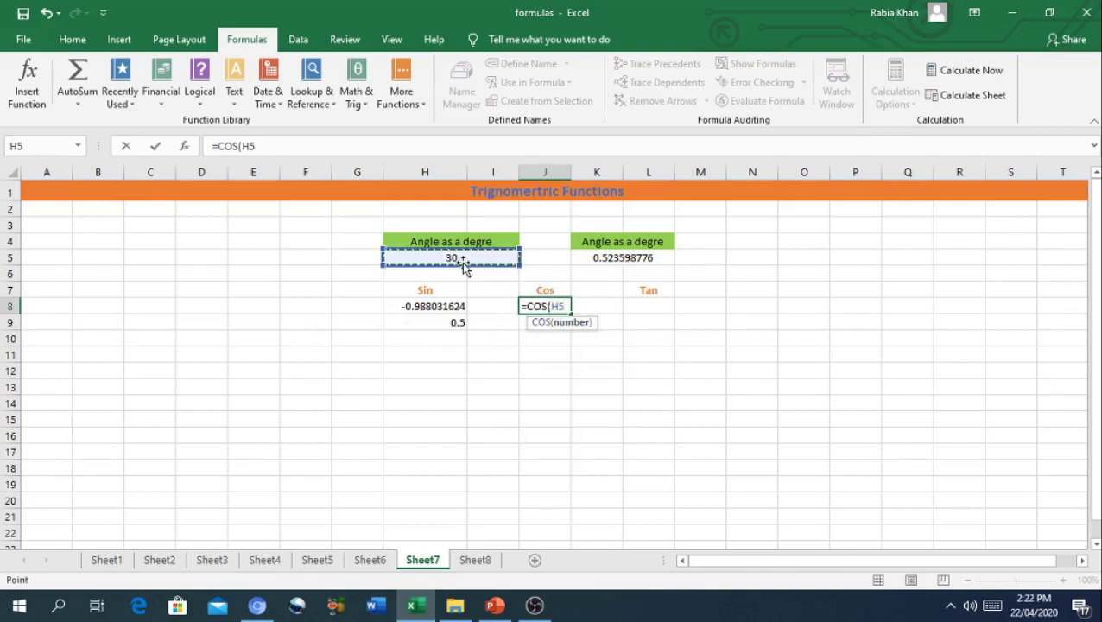
text())
key(Return)
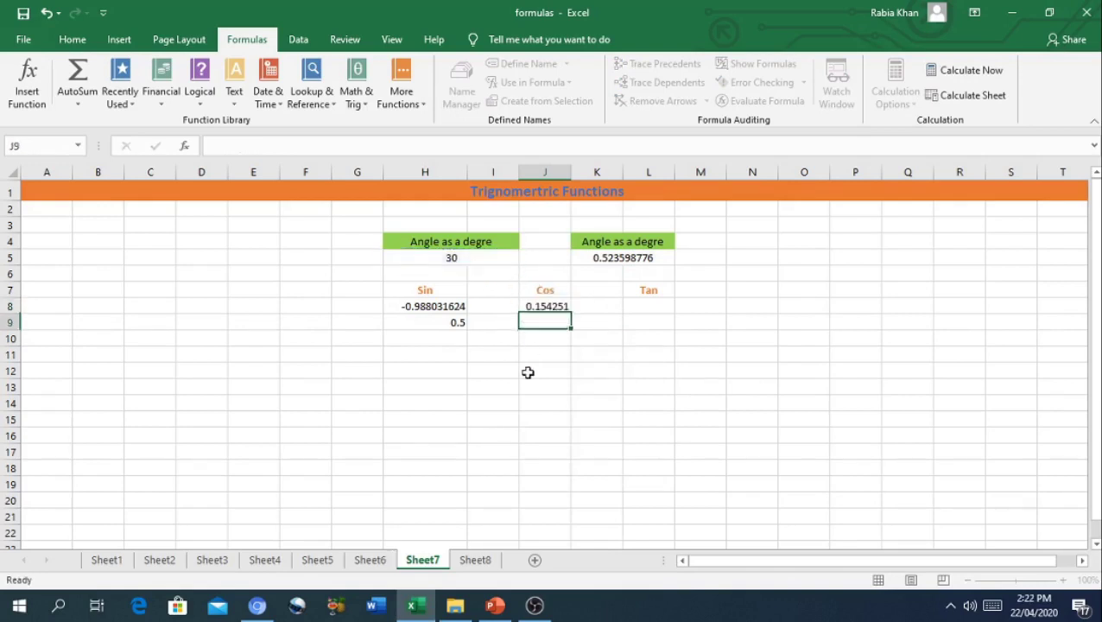
Enter =TAN(H5) in L8 under Tan, giving -6.40533
click(647, 312)
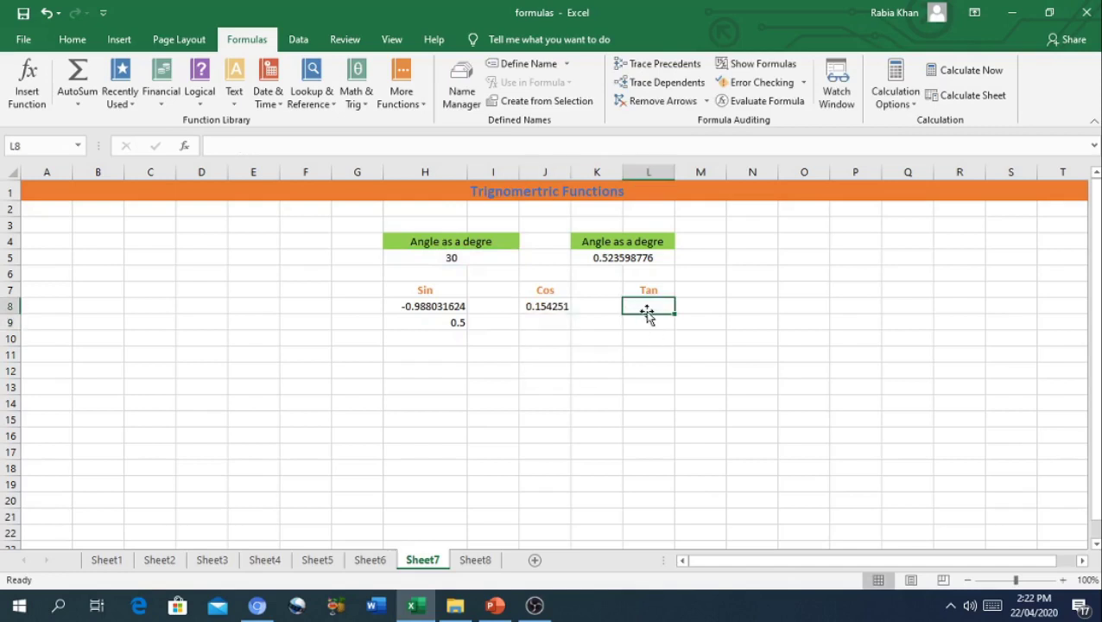
text(=TAN)
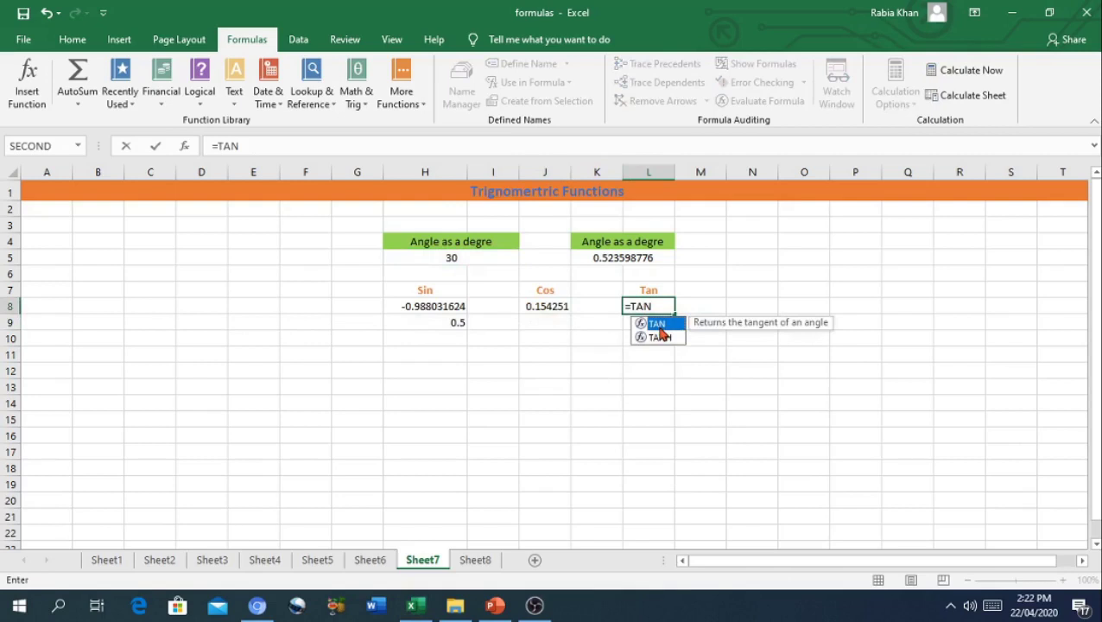
double_click(657, 326)
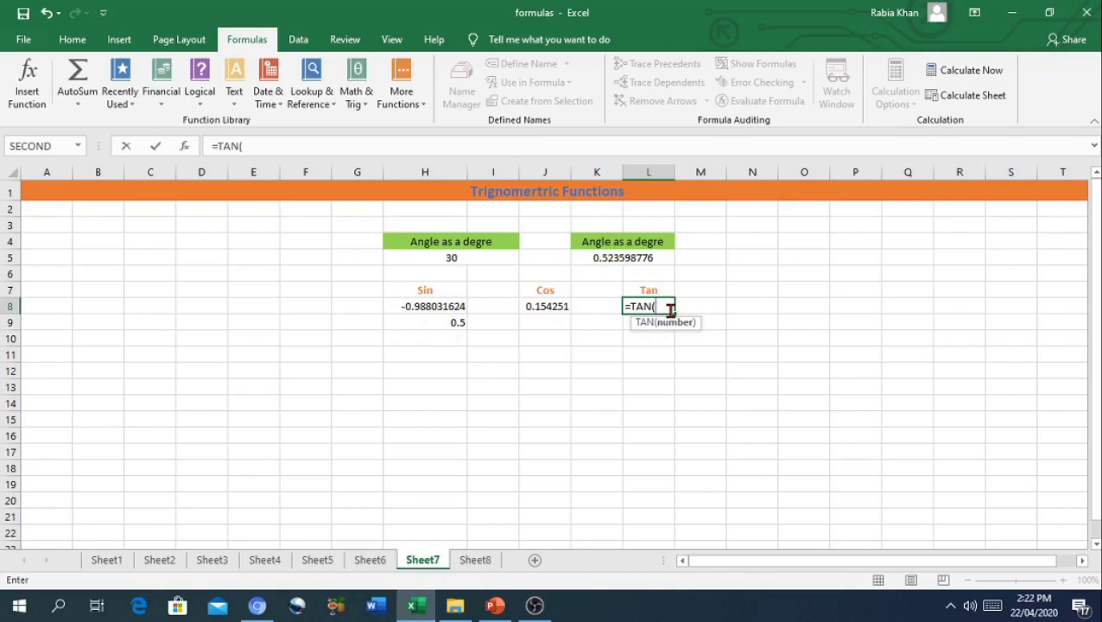
click(462, 261)
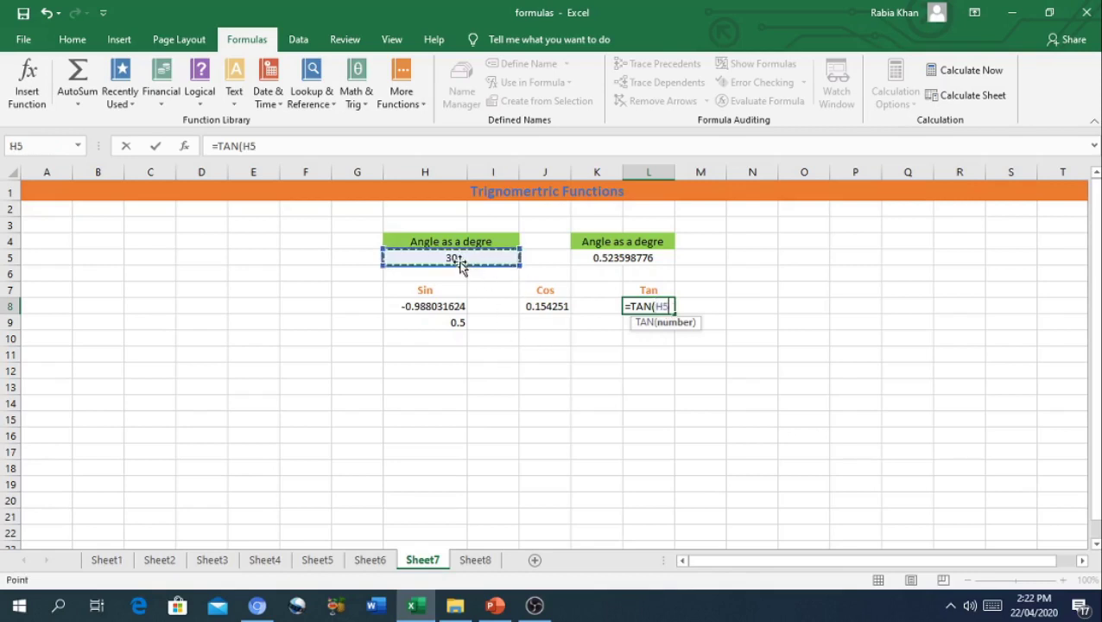
text())
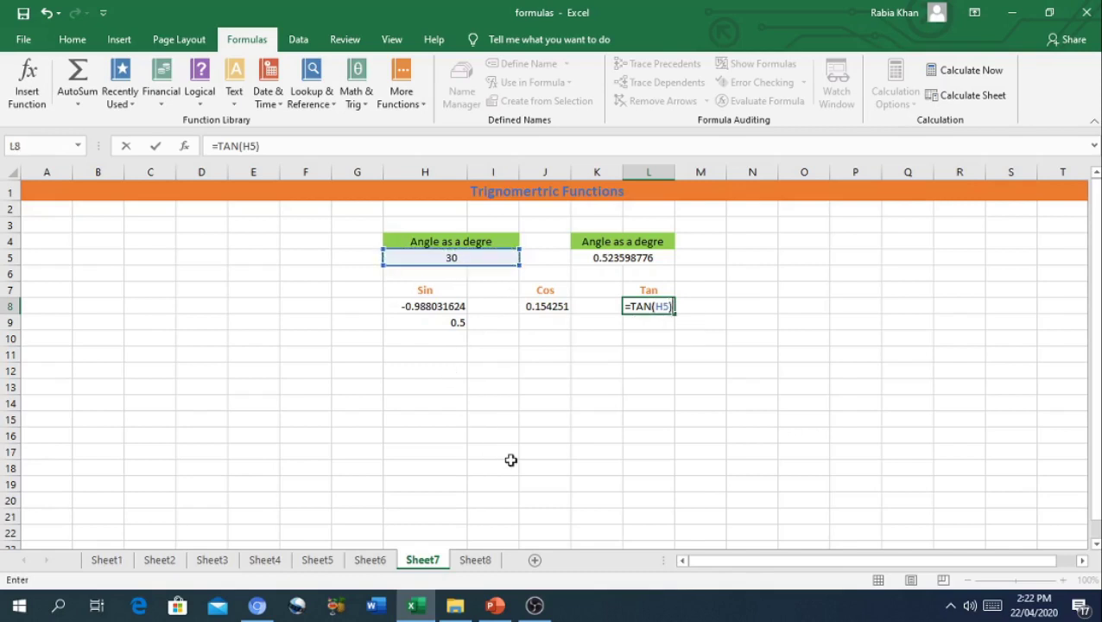
key(Return)
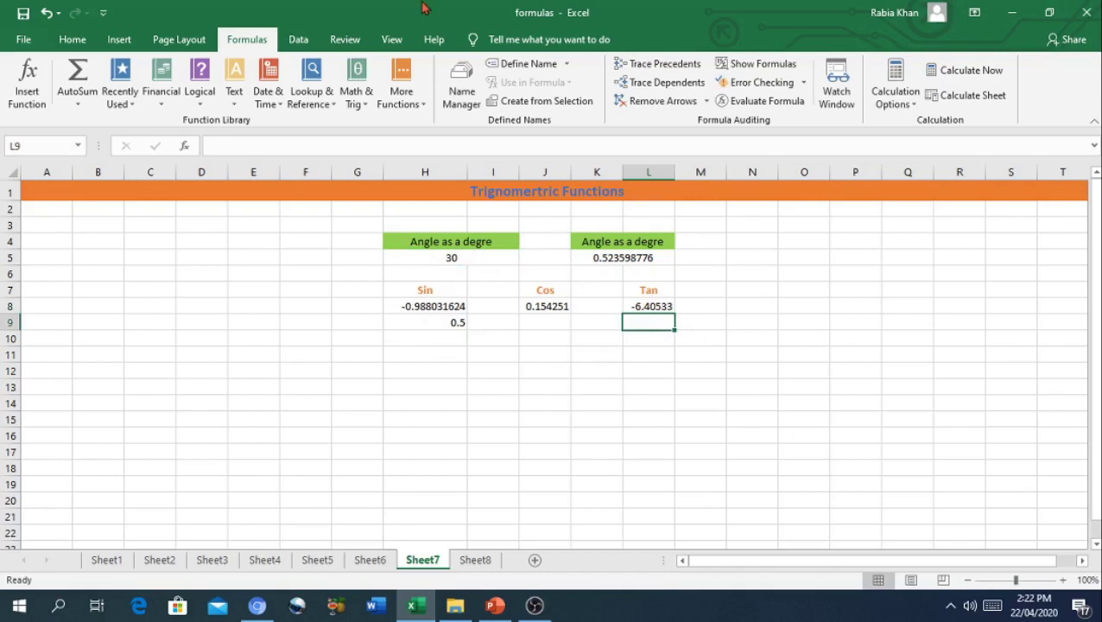
click(366, 108)
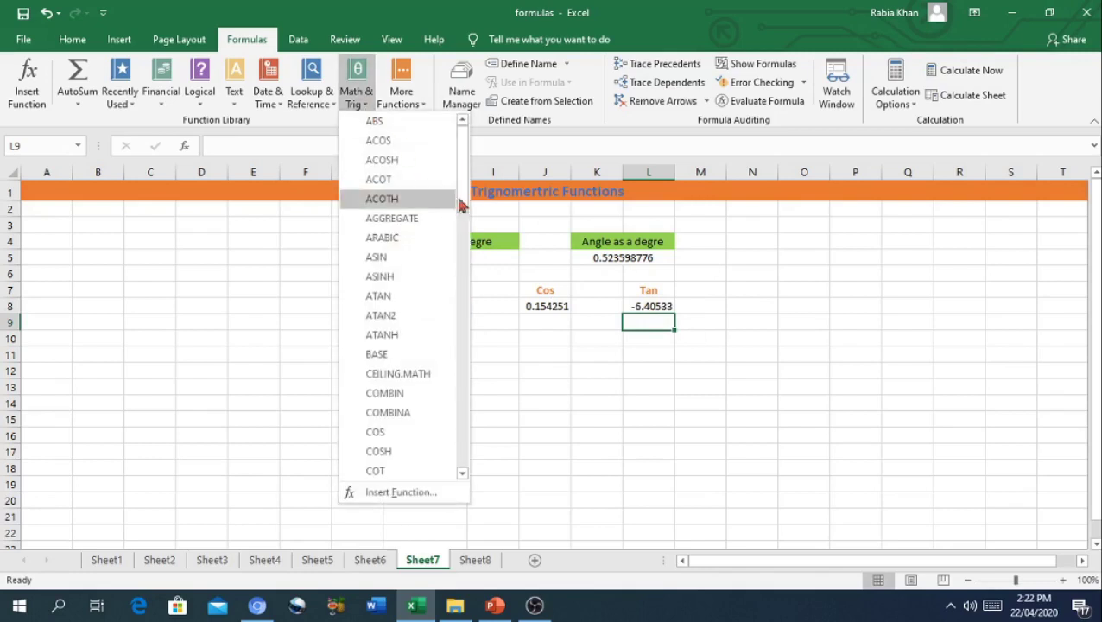
mouse_move(465, 203)
mouse_down()
mouse_move(460, 406)
mouse_move(463, 138)
mouse_up()
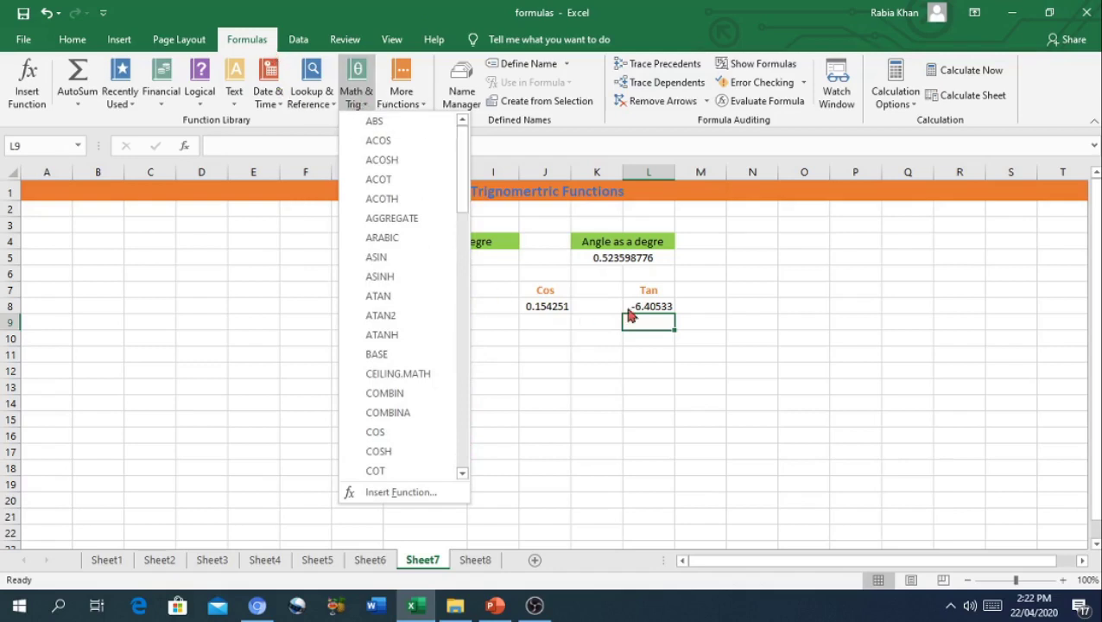
click(620, 372)
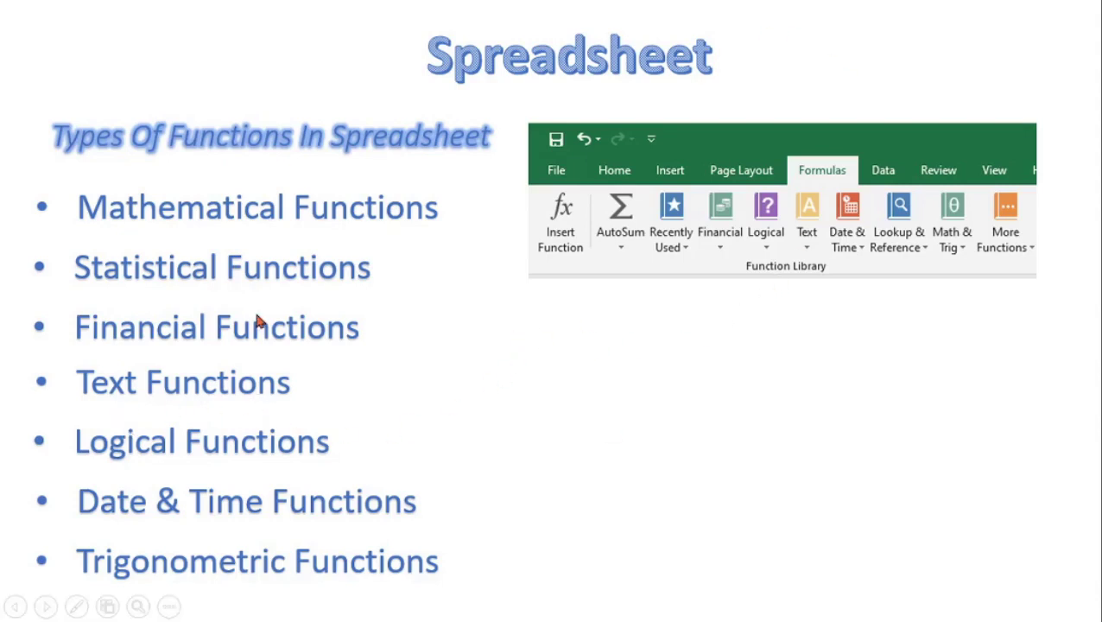
Advance the PowerPoint slideshow to the 'Next Lecture' slide
click(257, 490)
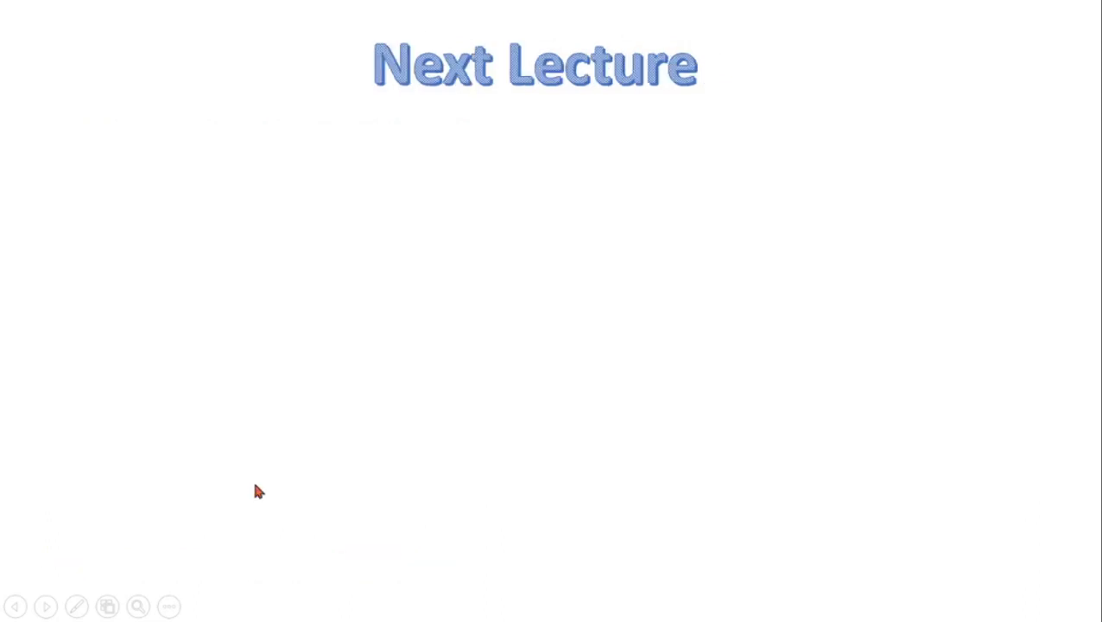